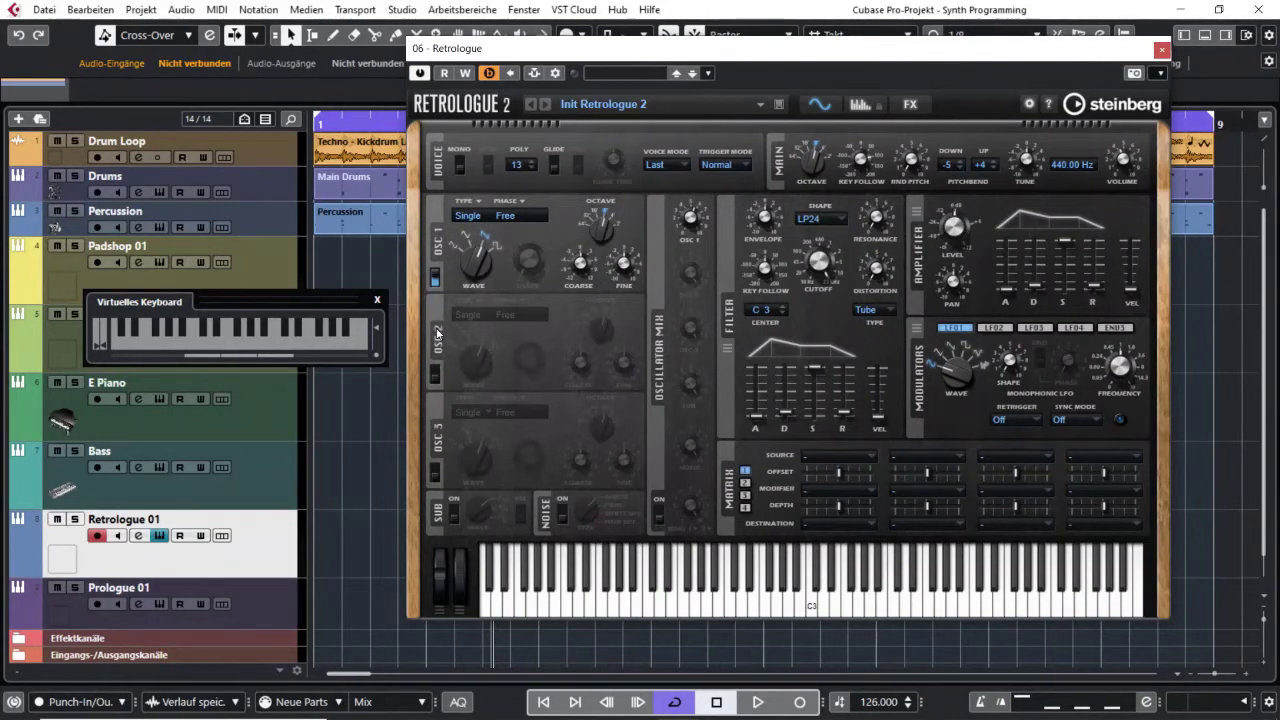
# - Switch on oscillators 2 and 3 and the sub oscillator, and briefly try the noise generator
pyautogui.click(436, 375)
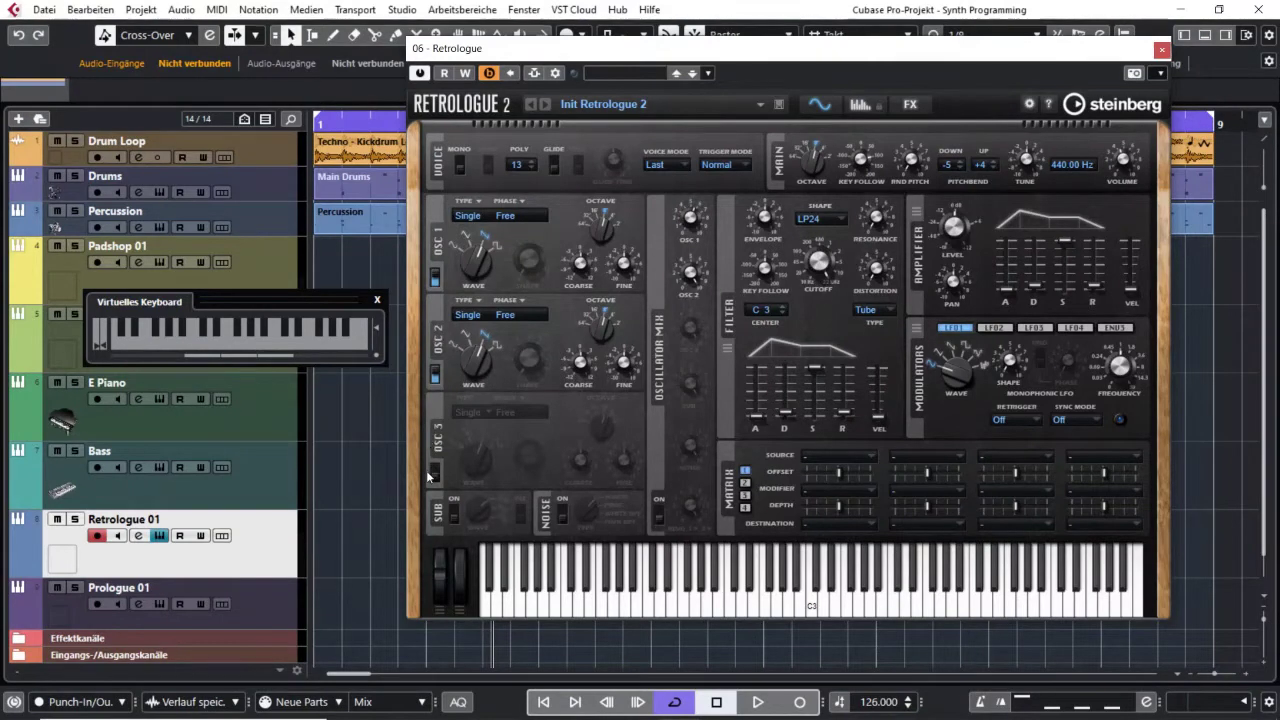
pyautogui.click(436, 473)
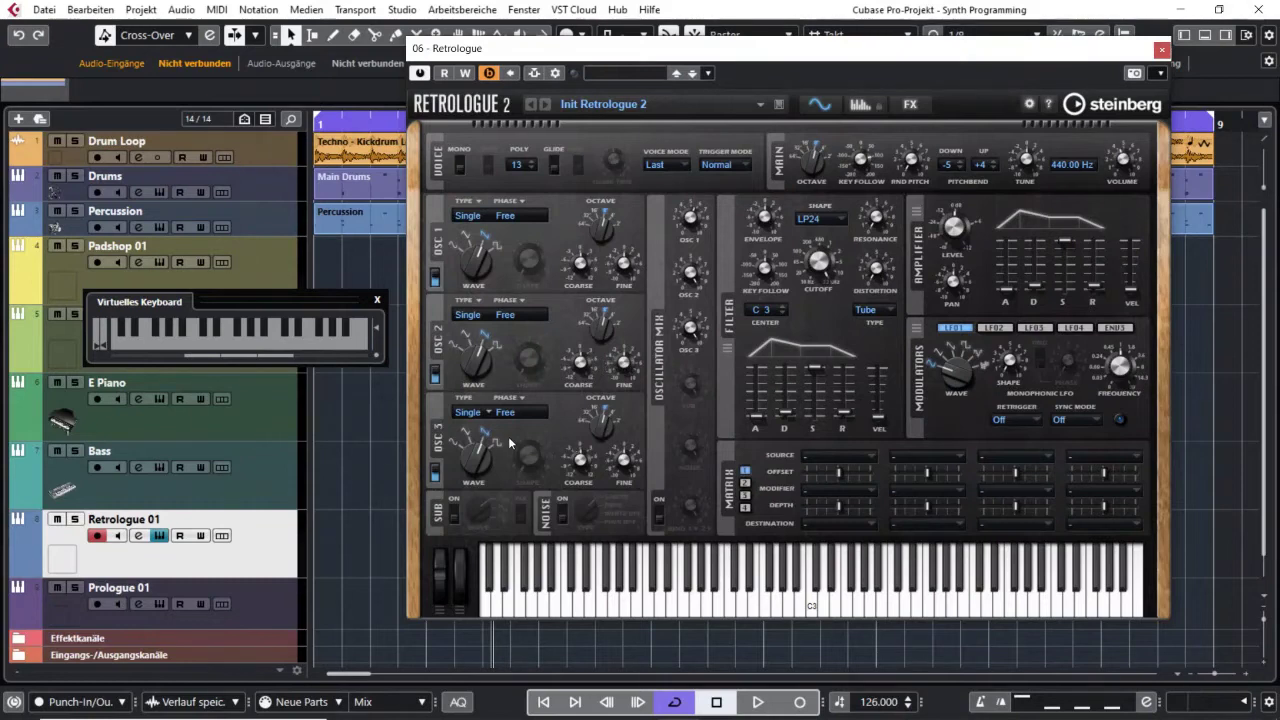
pyautogui.click(455, 515)
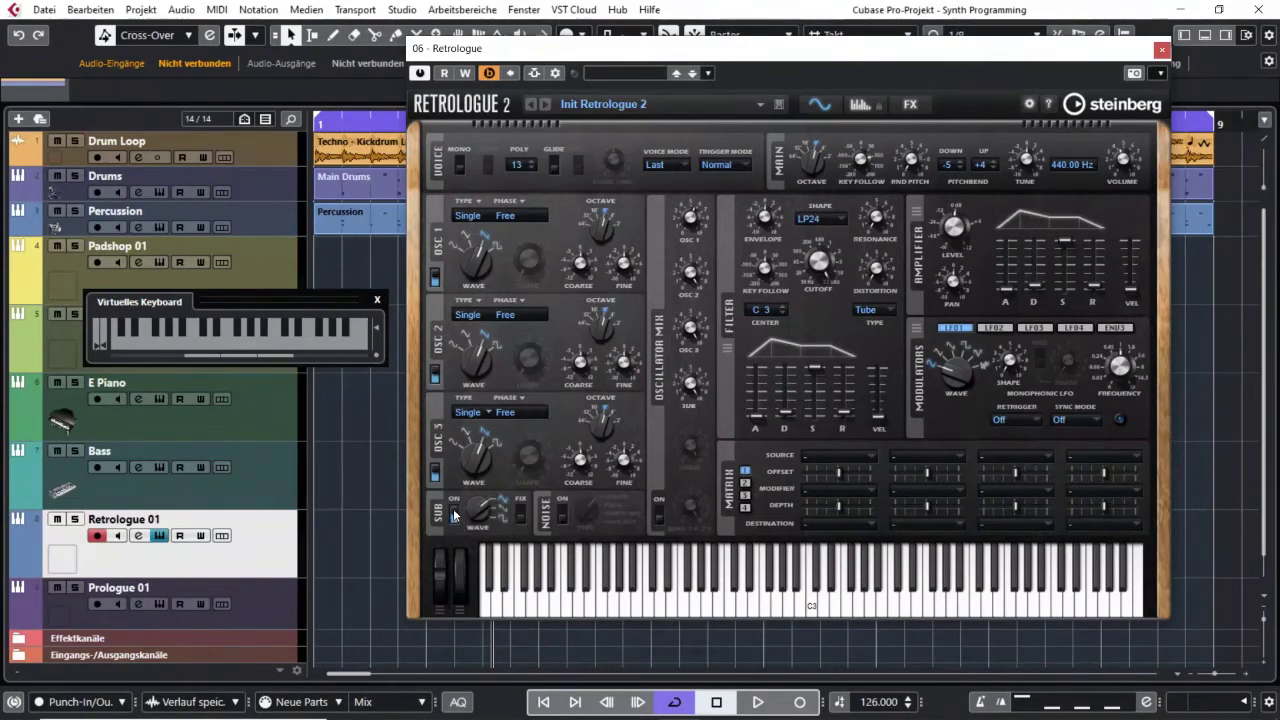
pyautogui.click(453, 515)
pyautogui.click(453, 515)
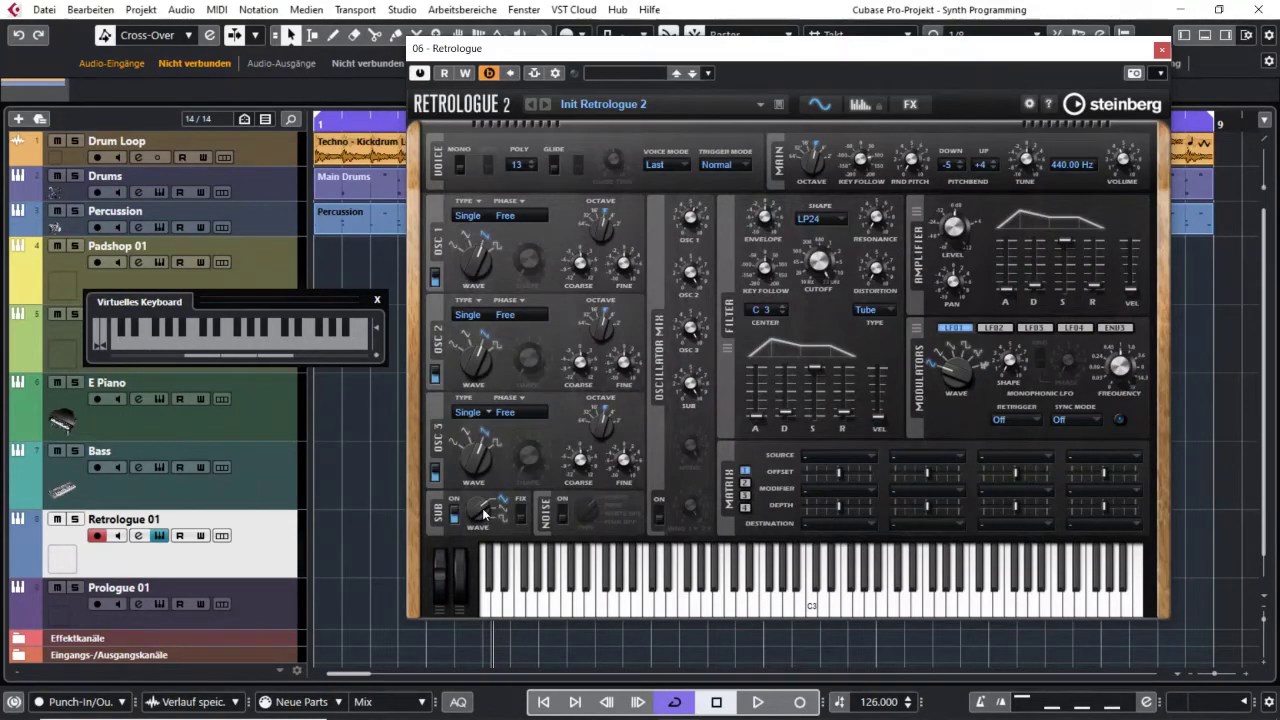
pyautogui.click(562, 514)
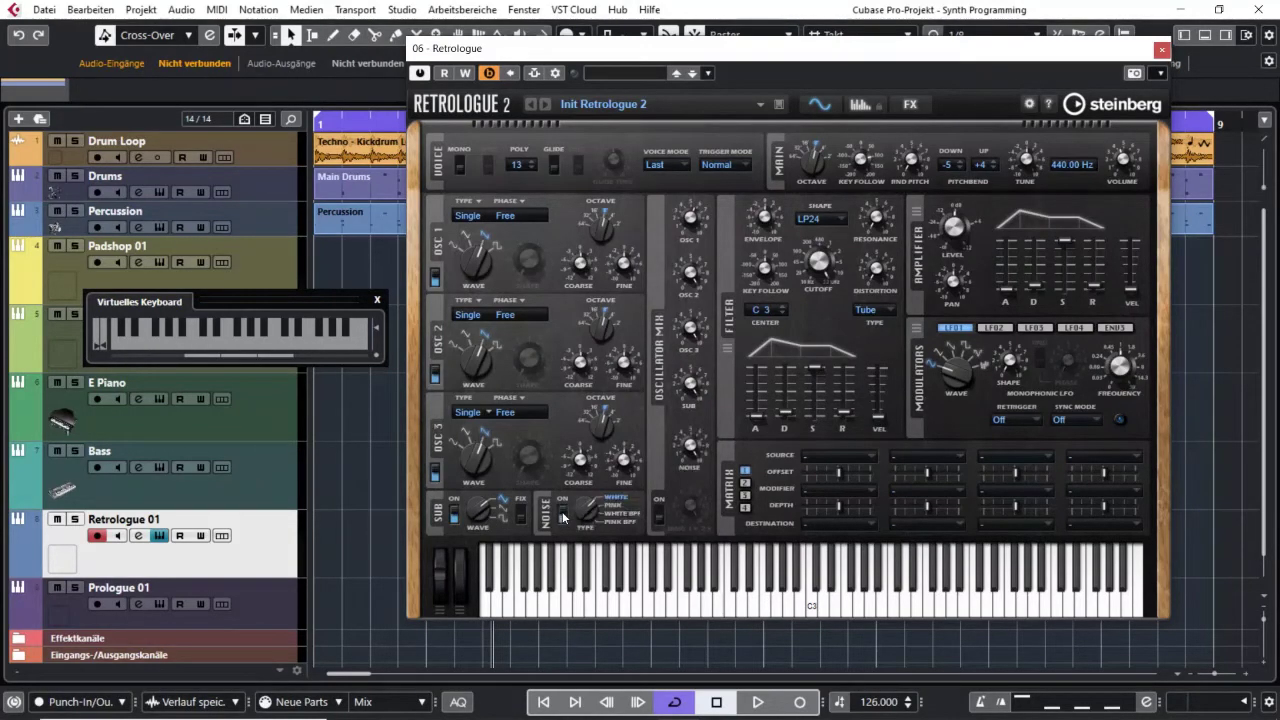
pyautogui.click(562, 514)
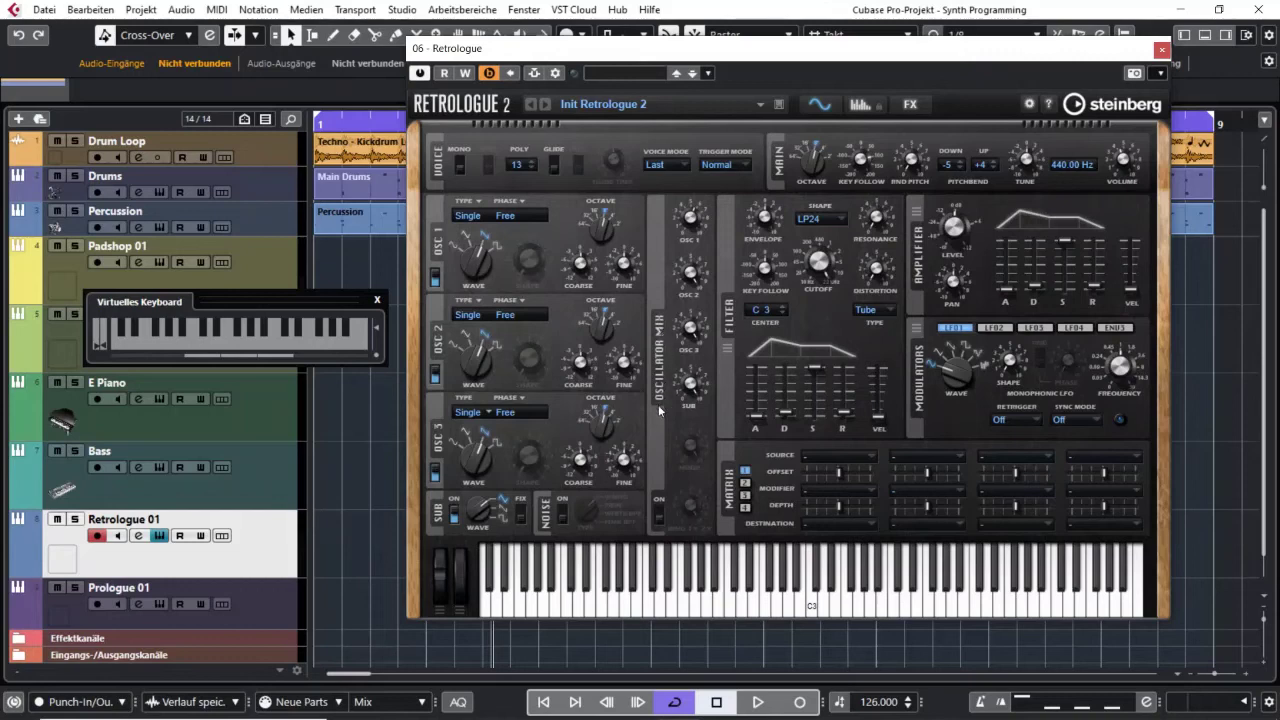
# - Switch off the sub oscillator, oscillator 3 and oscillator 2, leaving only oscillator 1 active
pyautogui.click(455, 515)
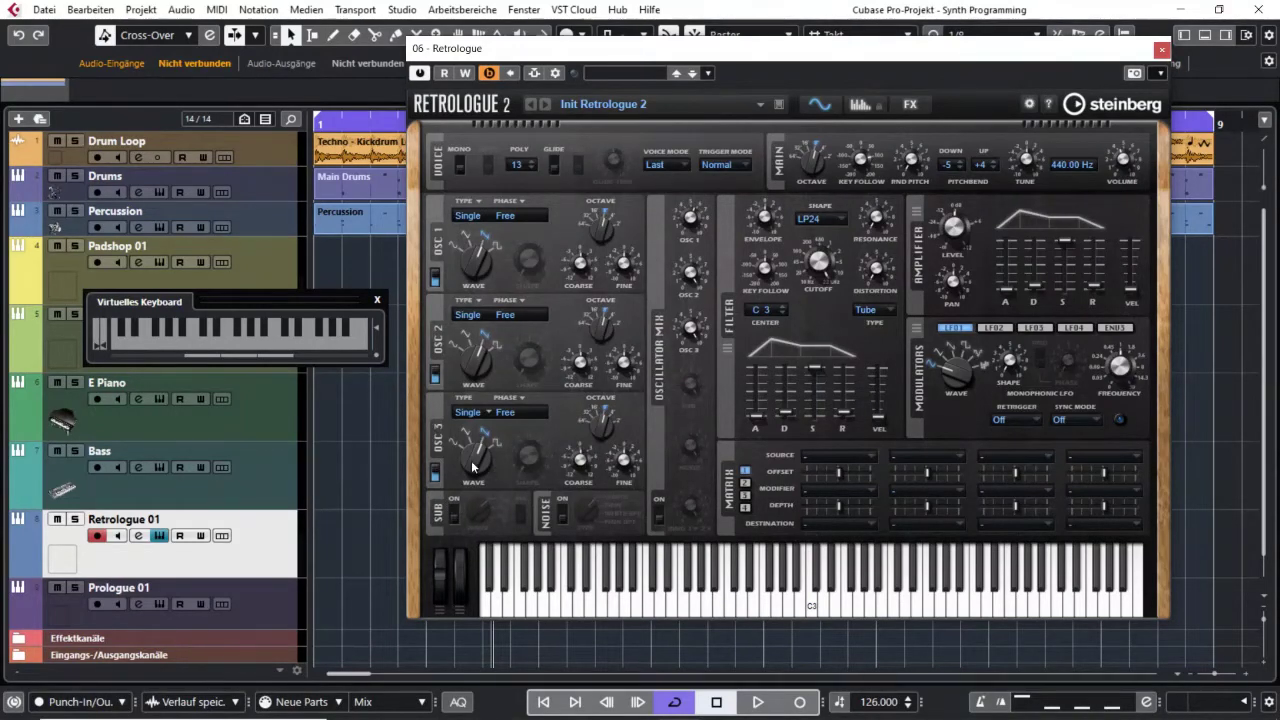
pyautogui.click(434, 472)
pyautogui.click(435, 376)
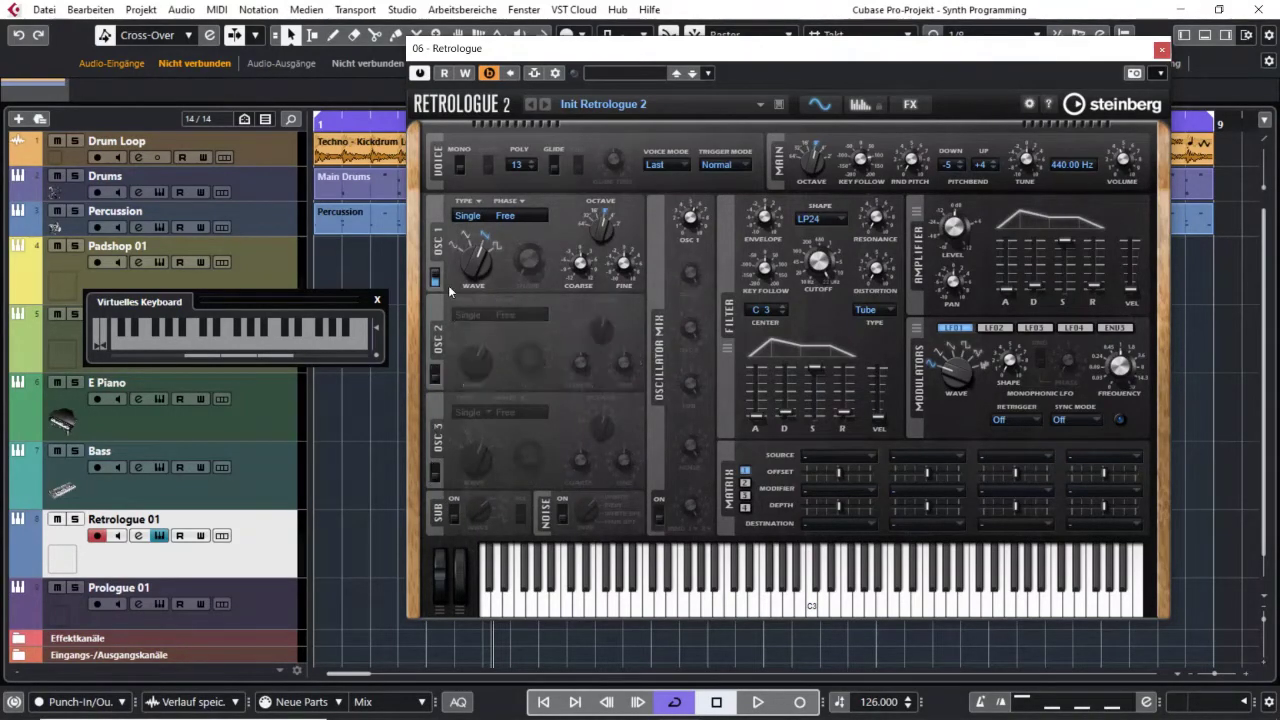
# - Toggle oscillator 1 off and on several times, leaving it switched on
pyautogui.click(435, 279)
pyautogui.click(435, 279)
pyautogui.click(435, 279)
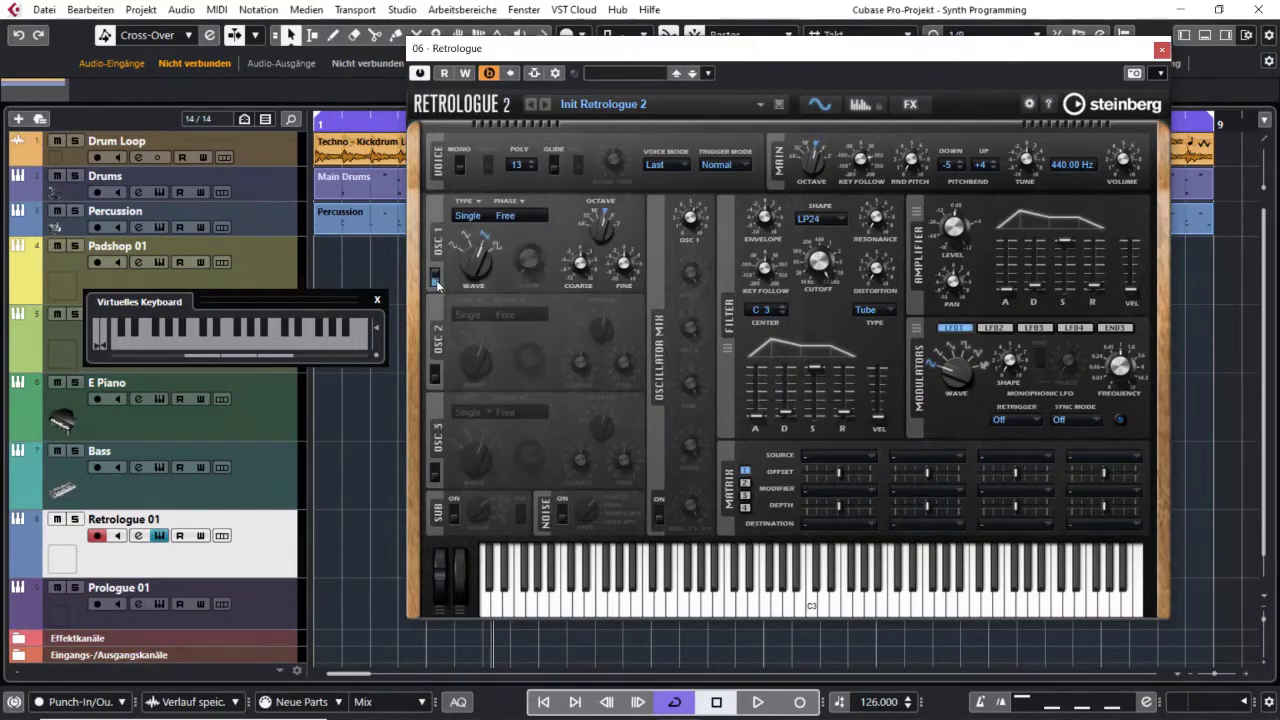
pyautogui.click(435, 279)
pyautogui.click(435, 280)
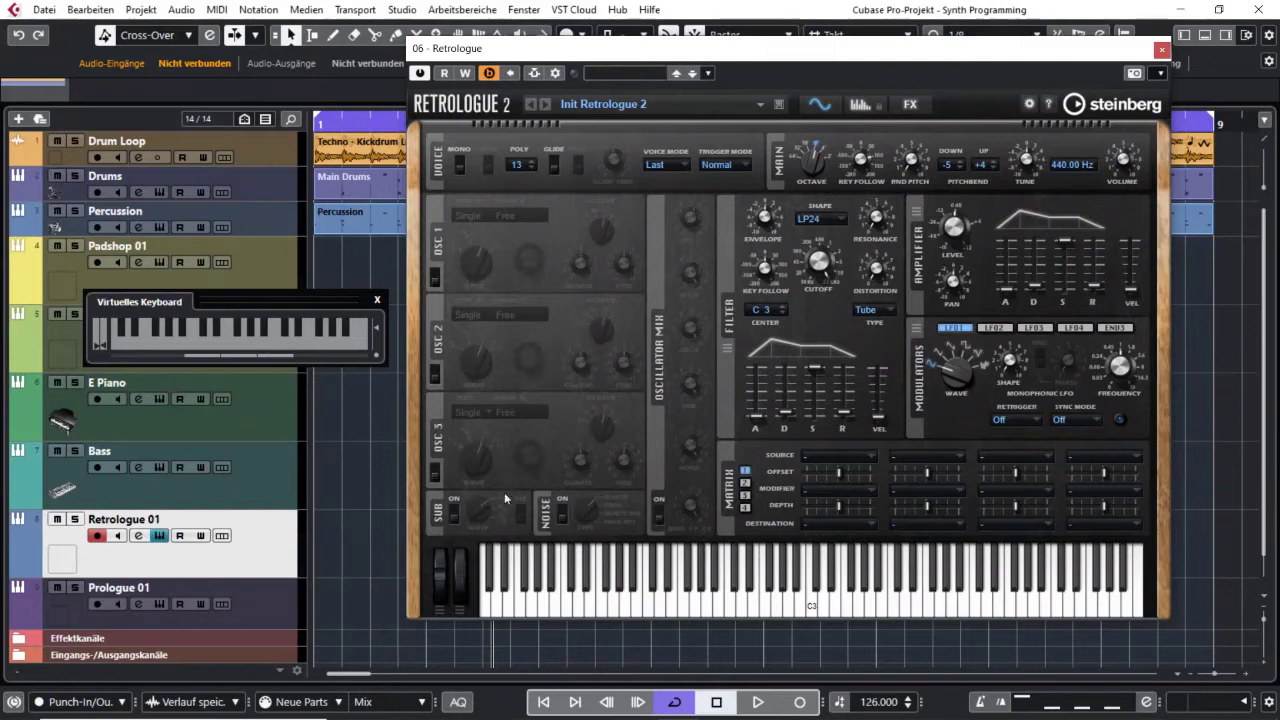
pyautogui.click(435, 278)
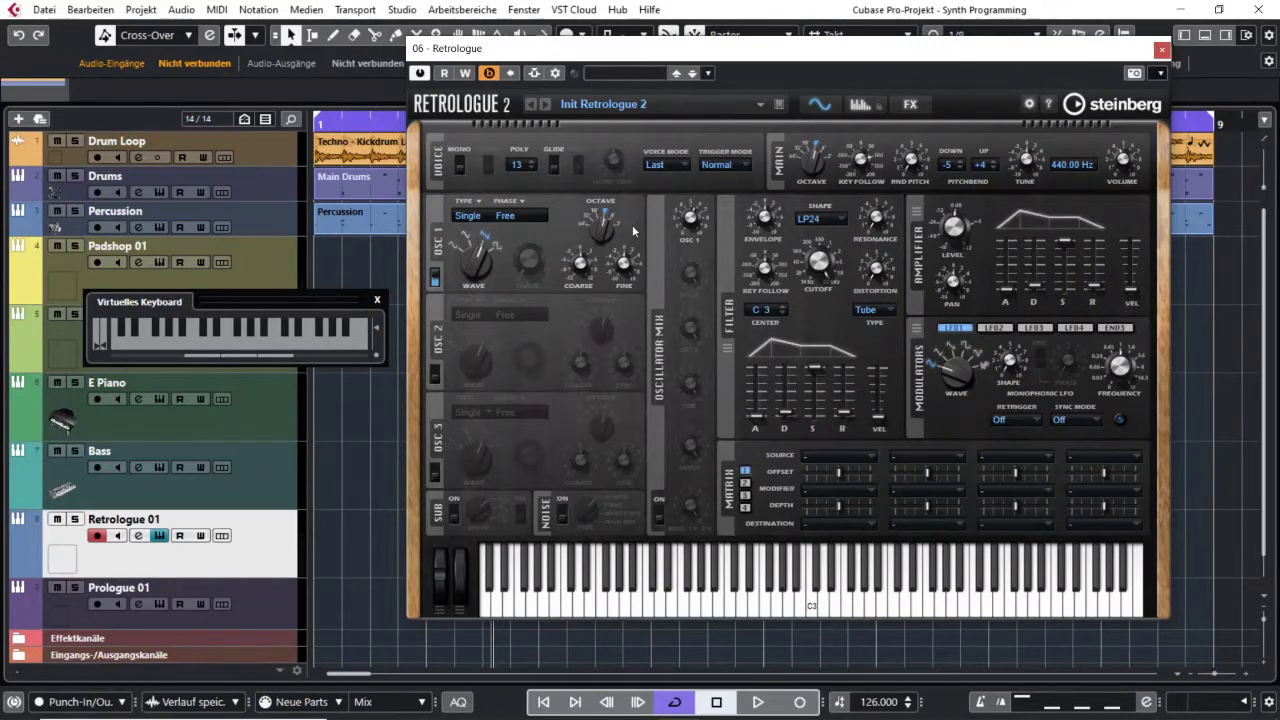
# - Switch on oscillator 2, try out its octave control, and switch the oscillator off again
pyautogui.moveTo(611, 221)
pyautogui.moveTo(563, 276)
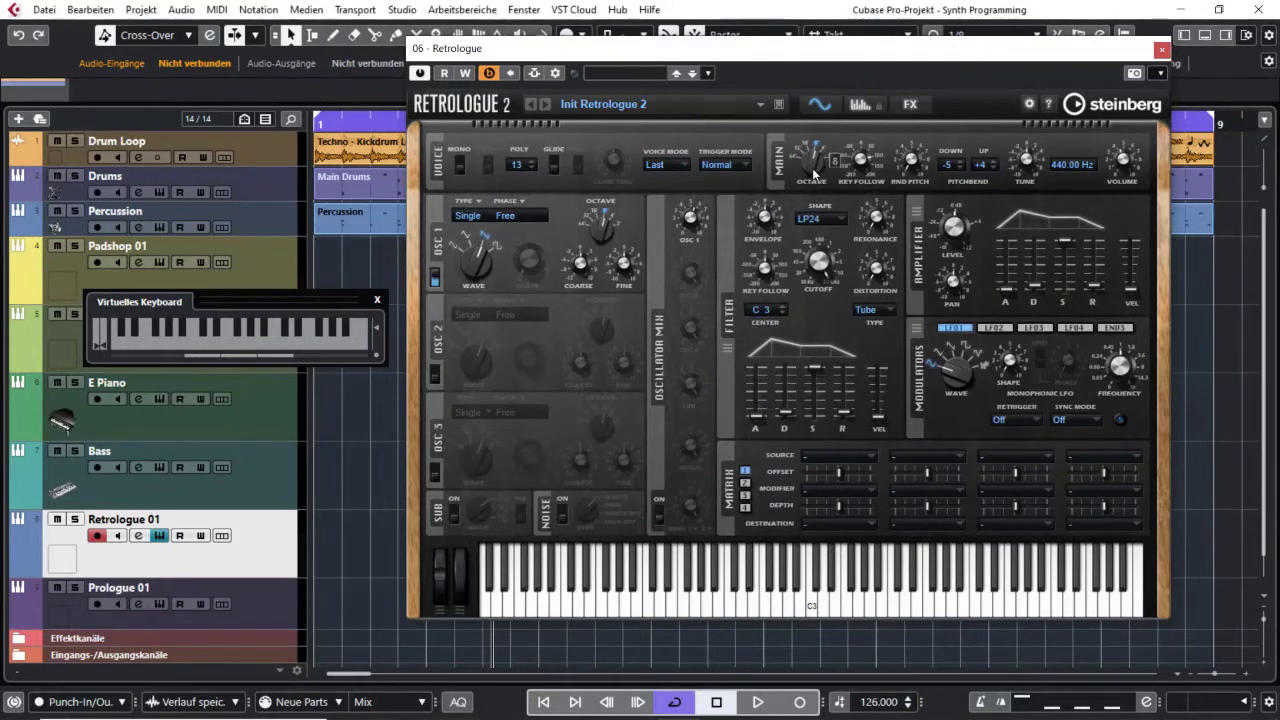
pyautogui.moveTo(824, 166)
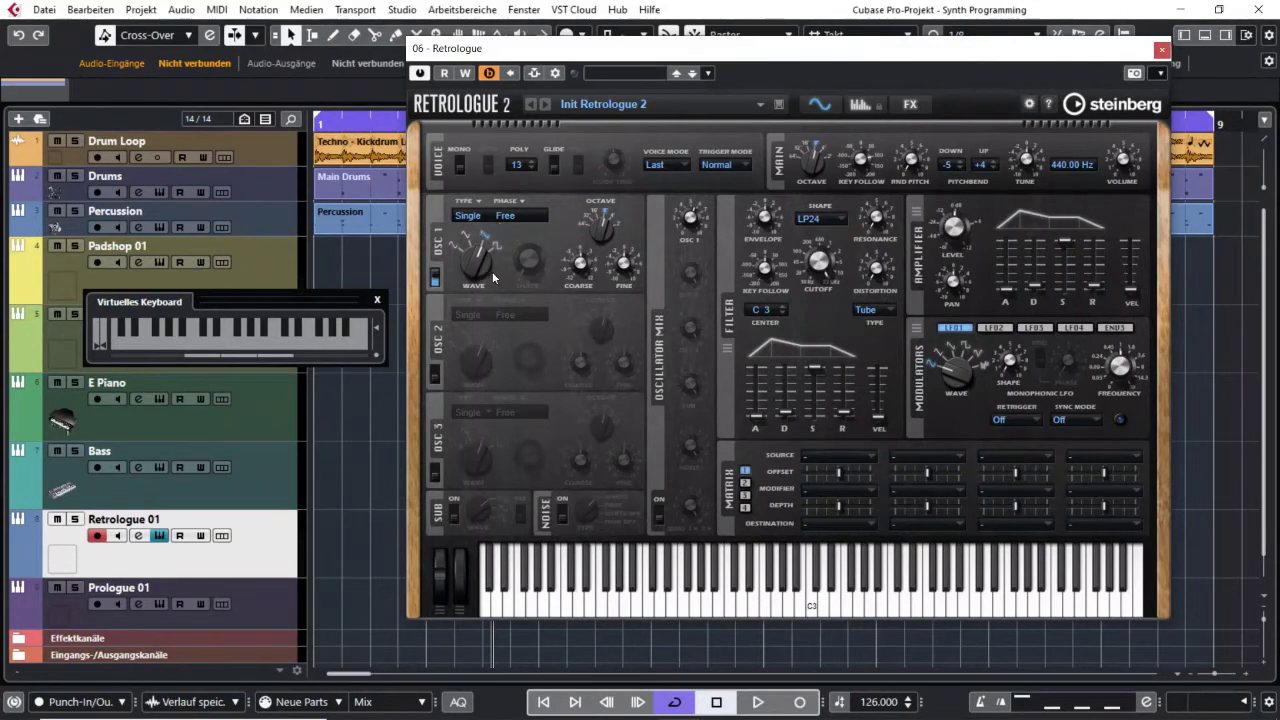
pyautogui.click(435, 370)
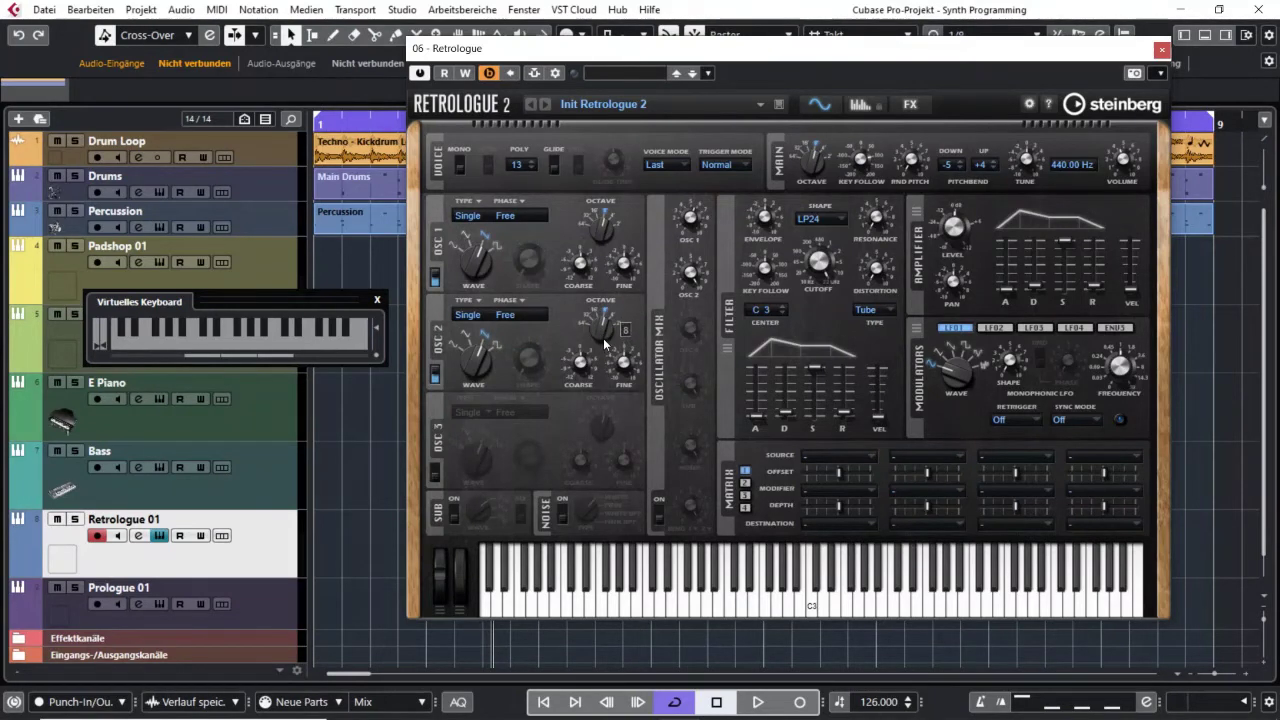
pyautogui.moveTo(603, 338); pyautogui.dragTo(606, 321)
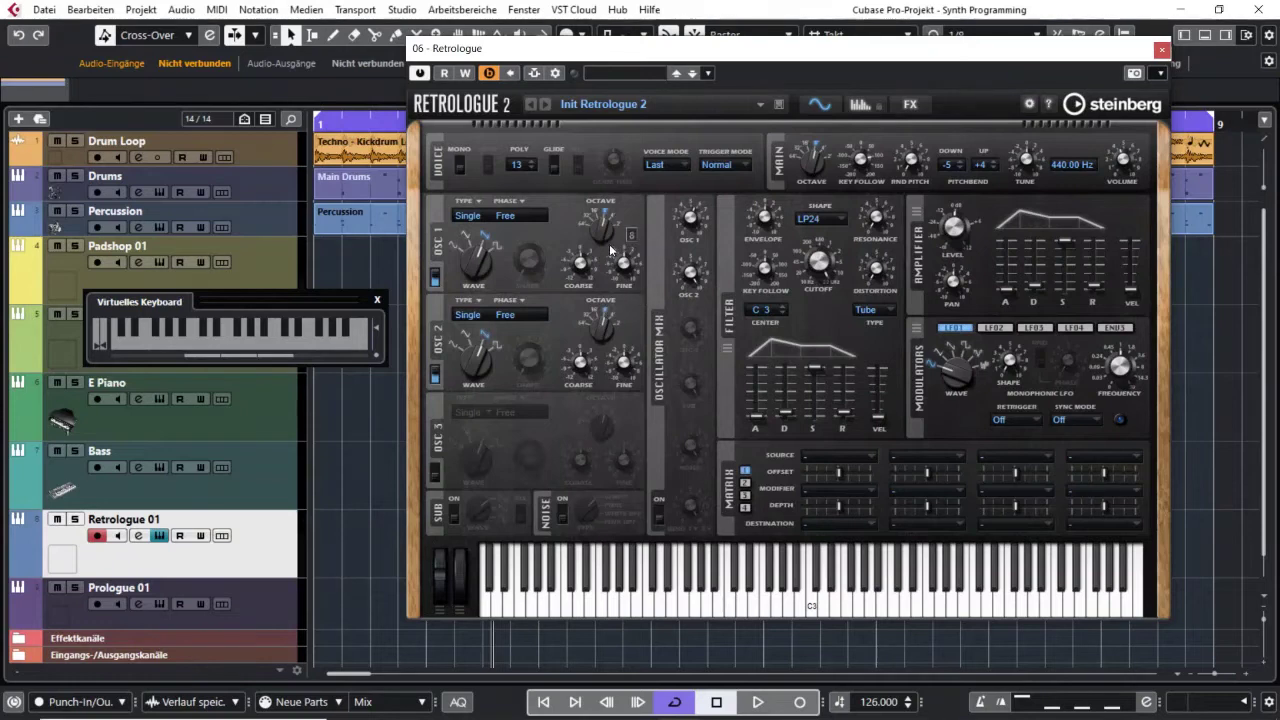
pyautogui.click(437, 376)
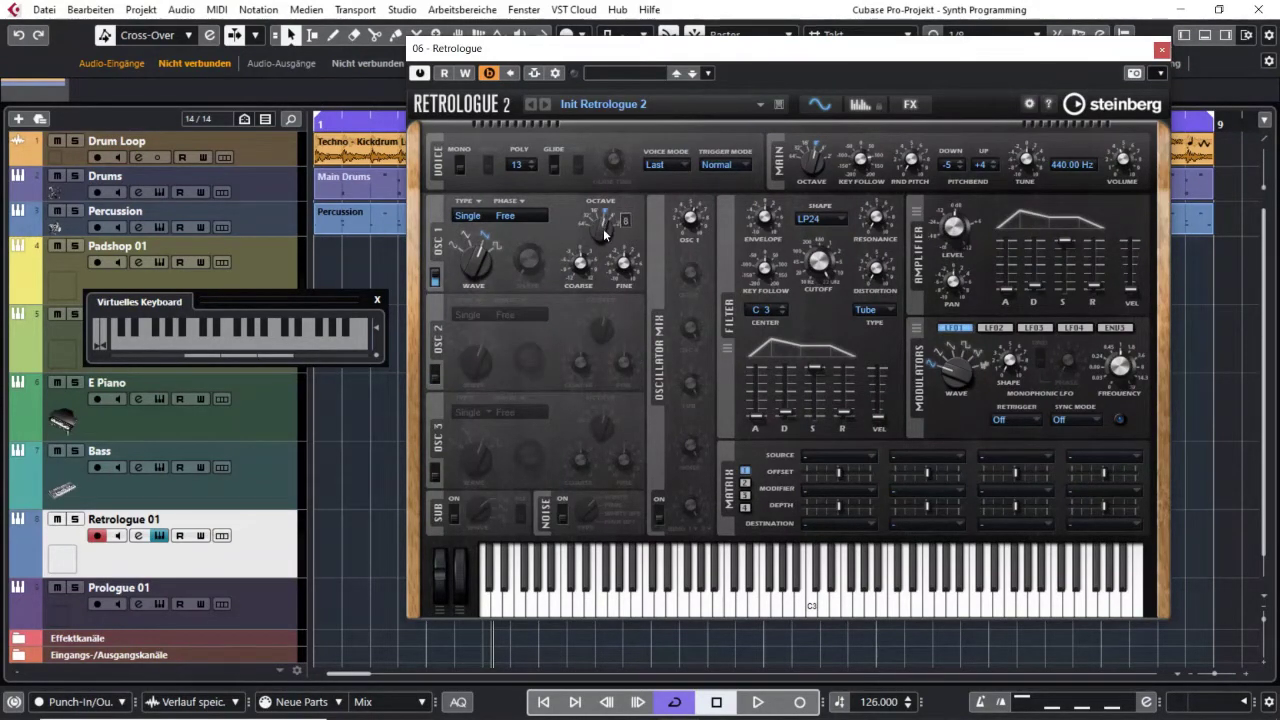
# - Raise oscillator 1 to its highest octave setting and play C3 to hear it
pyautogui.moveTo(605, 235); pyautogui.dragTo(597, 229)
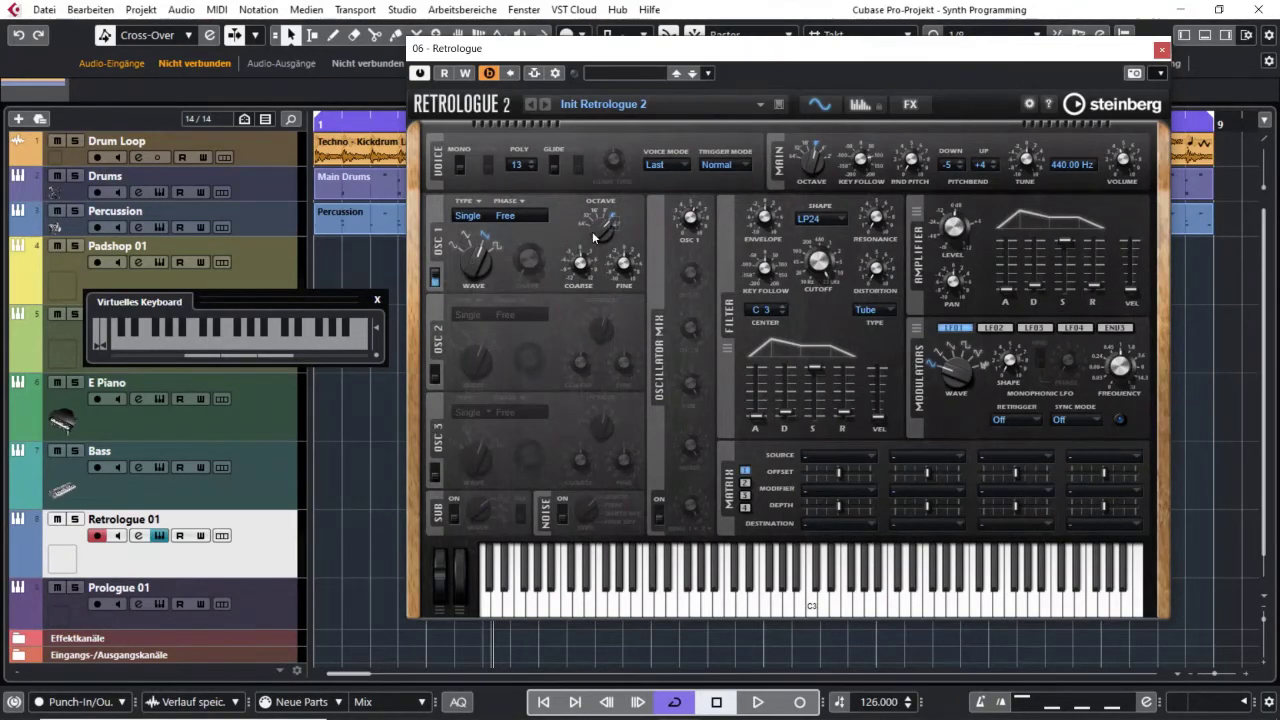
pyautogui.moveTo(600, 232)
pyautogui.mouseDown()
pyautogui.moveTo(600, 214)
pyautogui.moveTo(617, 233)
pyautogui.mouseUp()
pyautogui.click(815, 608)
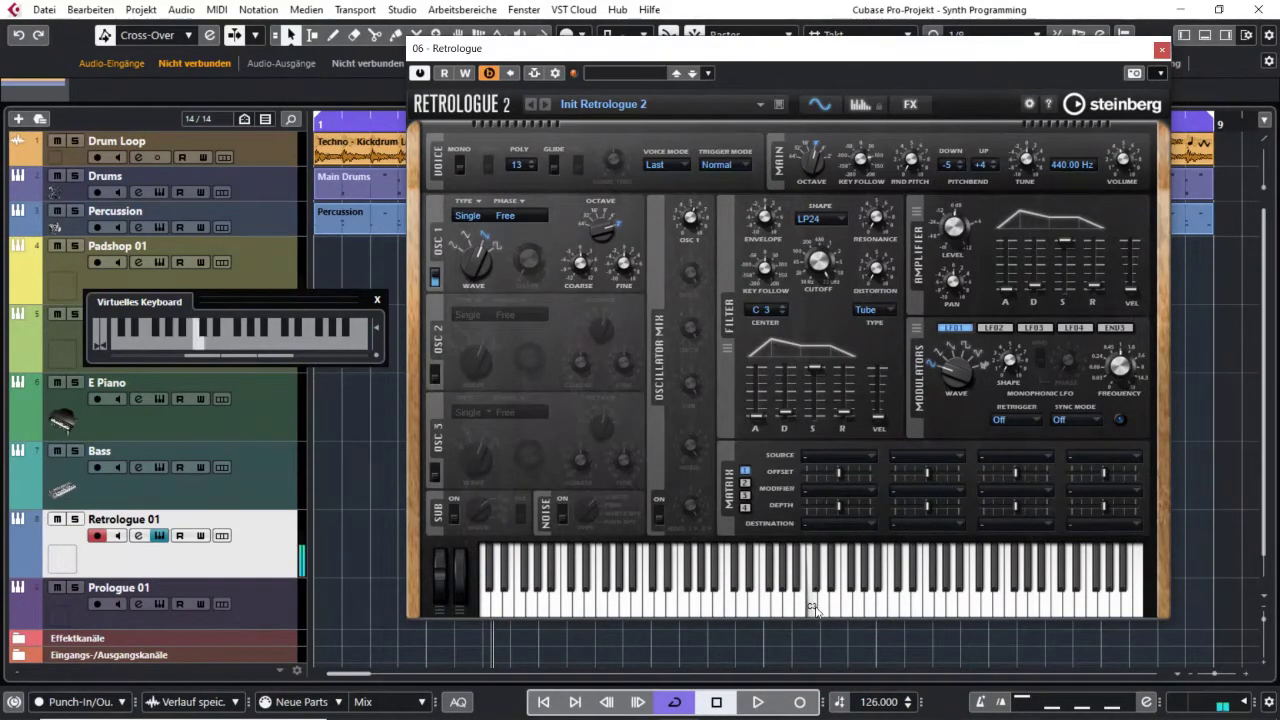
pyautogui.click(813, 610)
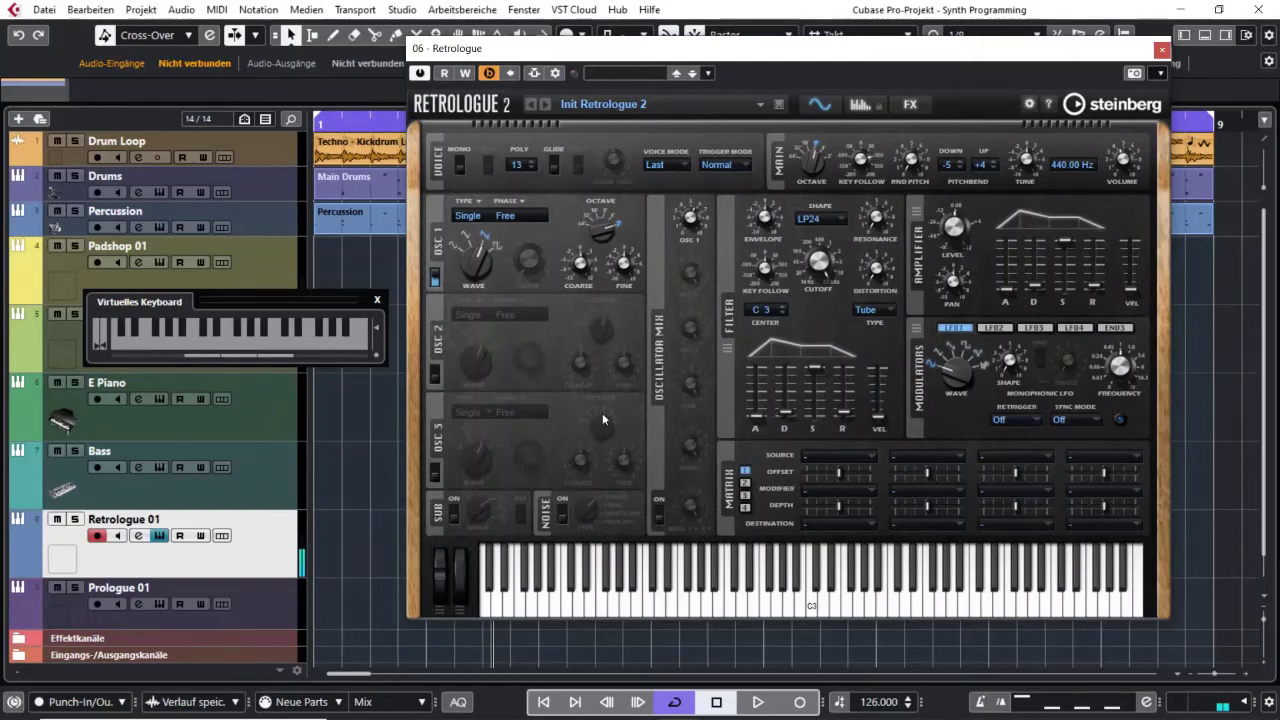
# - Switch from oscillator 1 to oscillator 2, set its octave to 32, and play C3 repeatedly
pyautogui.click(436, 280)
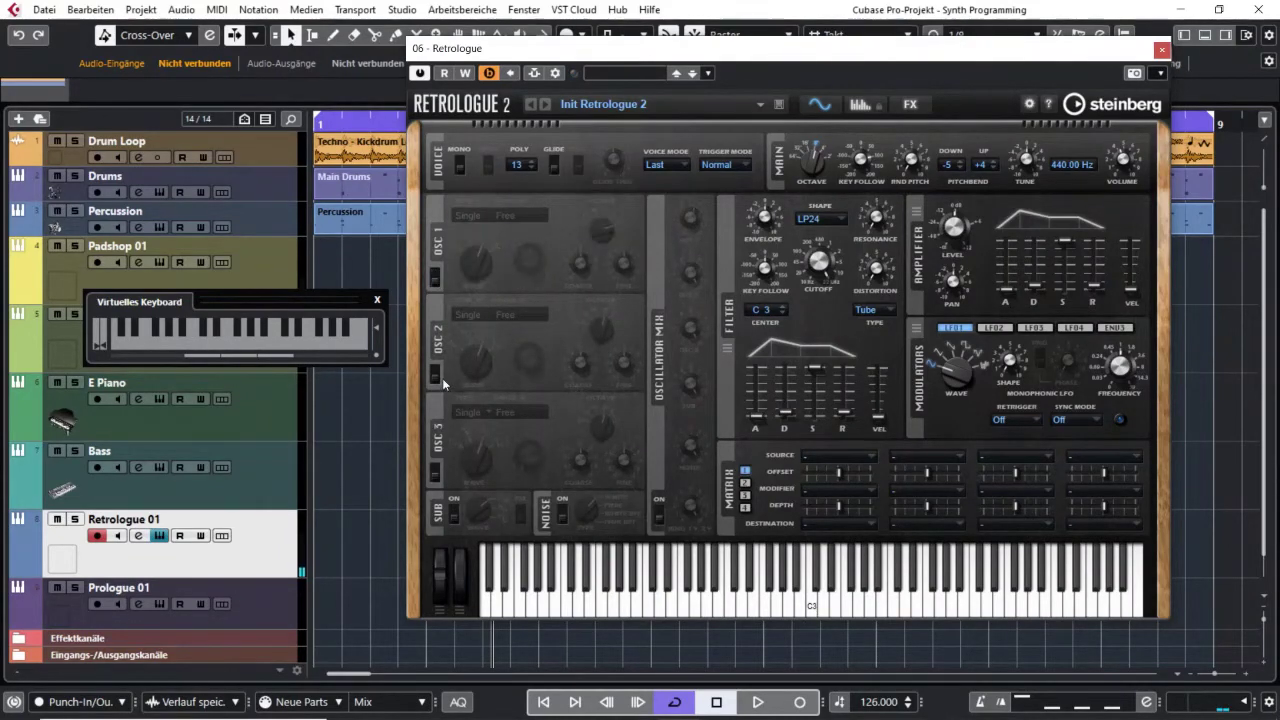
pyautogui.click(436, 374)
pyautogui.moveTo(603, 322)
pyautogui.mouseDown()
pyautogui.moveTo(600, 312)
pyautogui.moveTo(597, 332)
pyautogui.mouseUp()
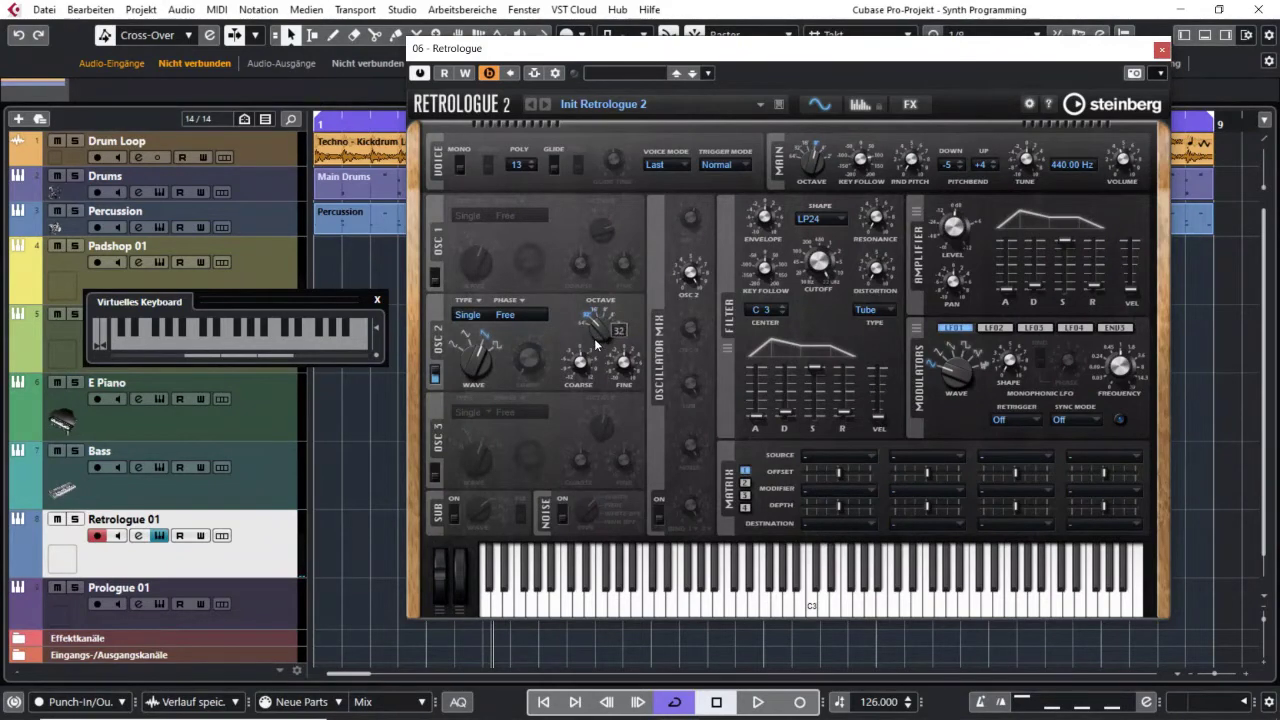
pyautogui.click(812, 604)
pyautogui.click(814, 605)
pyautogui.click(814, 605)
pyautogui.click(813, 606)
pyautogui.click(812, 607)
# - Switch oscillator 1 back on, play C3 with both oscillators together, and switch oscillator 2 off
pyautogui.click(435, 278)
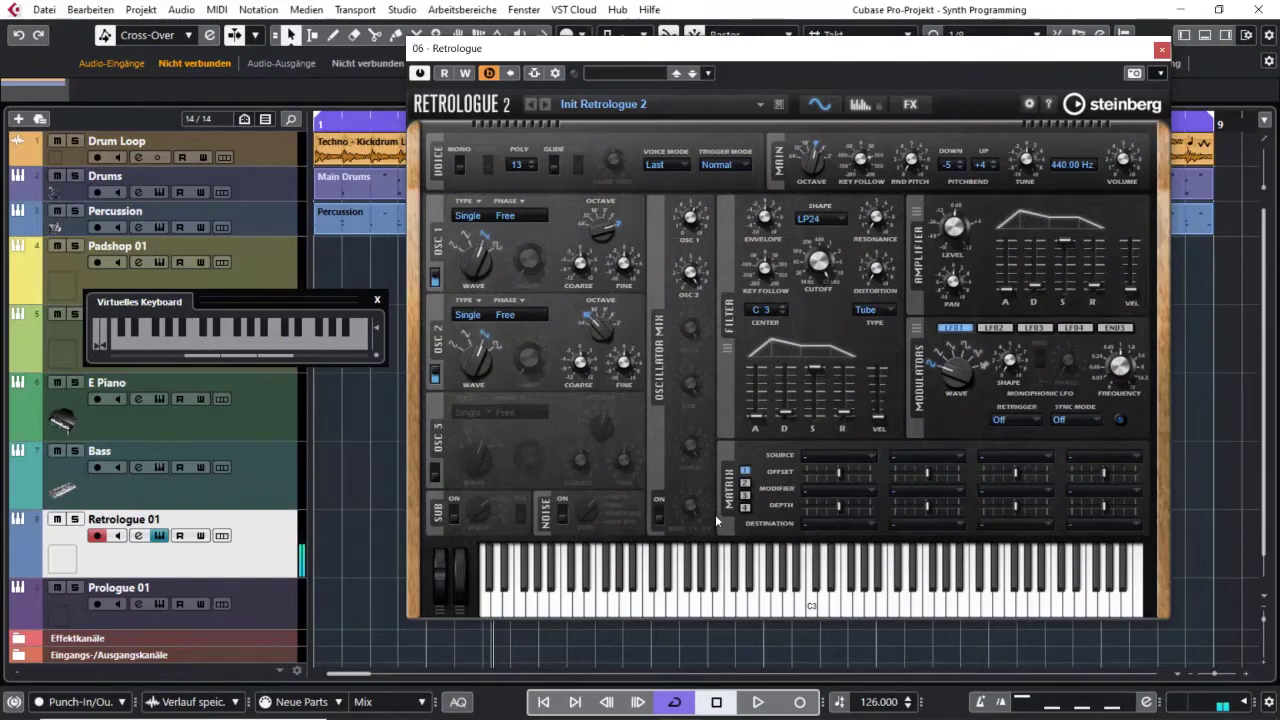
pyautogui.click(818, 617)
pyautogui.click(818, 617)
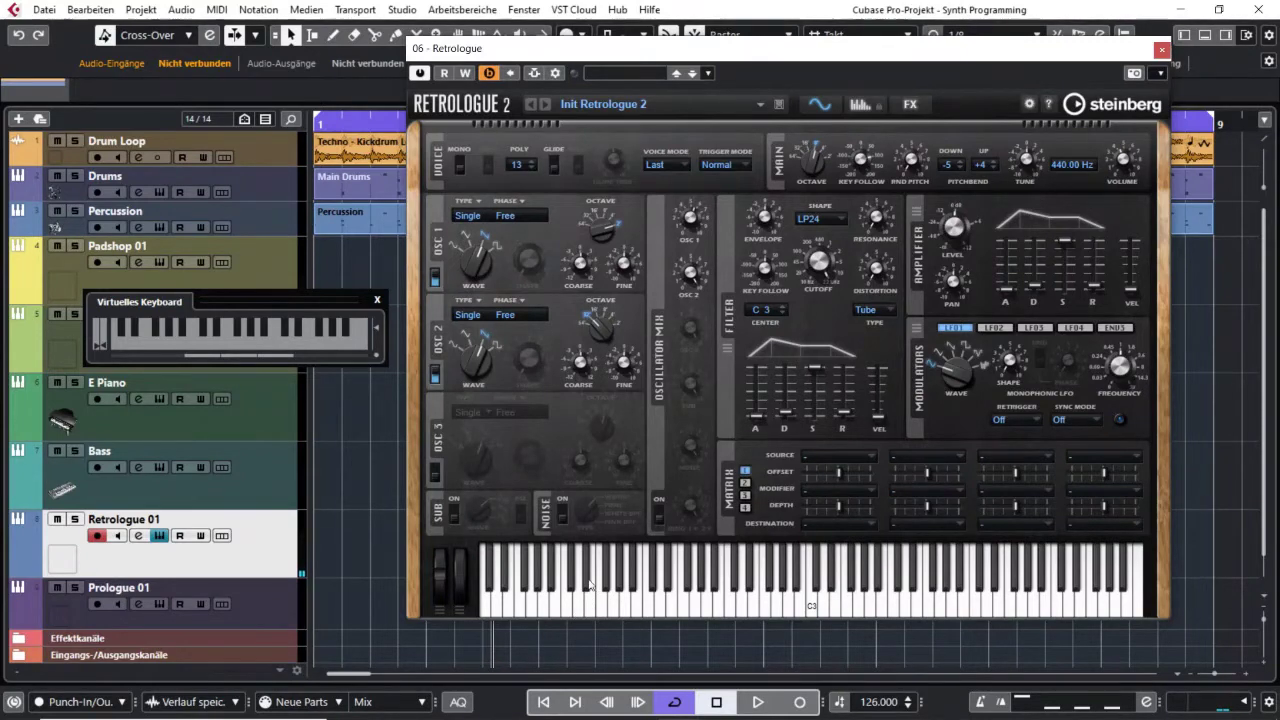
pyautogui.click(436, 377)
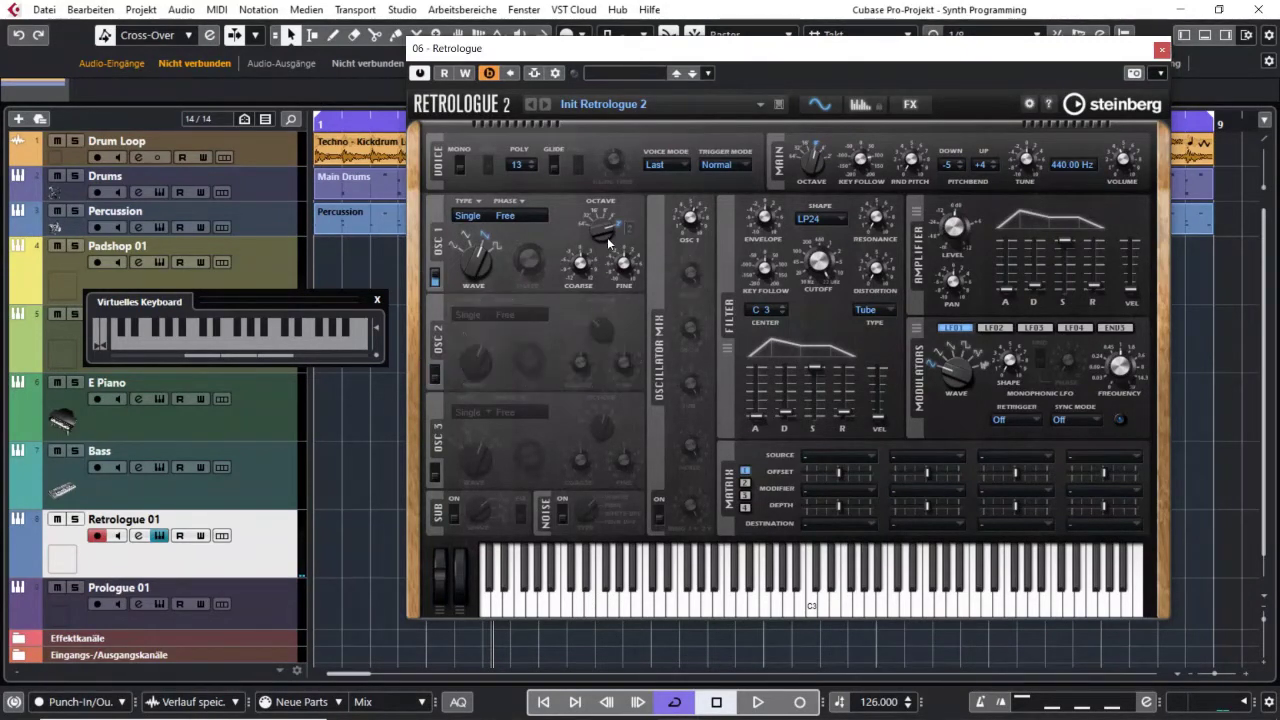
# - Change oscillator 1's octave while playing a test note, bringing it down to 16
pyautogui.moveTo(622, 232)
pyautogui.moveTo(592, 378)
pyautogui.moveTo(598, 332)
pyautogui.moveTo(614, 235); pyautogui.dragTo(606, 221)
pyautogui.press('q')
pyautogui.press('q')
pyautogui.moveTo(605, 235); pyautogui.dragTo(599, 262)
pyautogui.press('q')
pyautogui.scroll(-2, 597, 269)
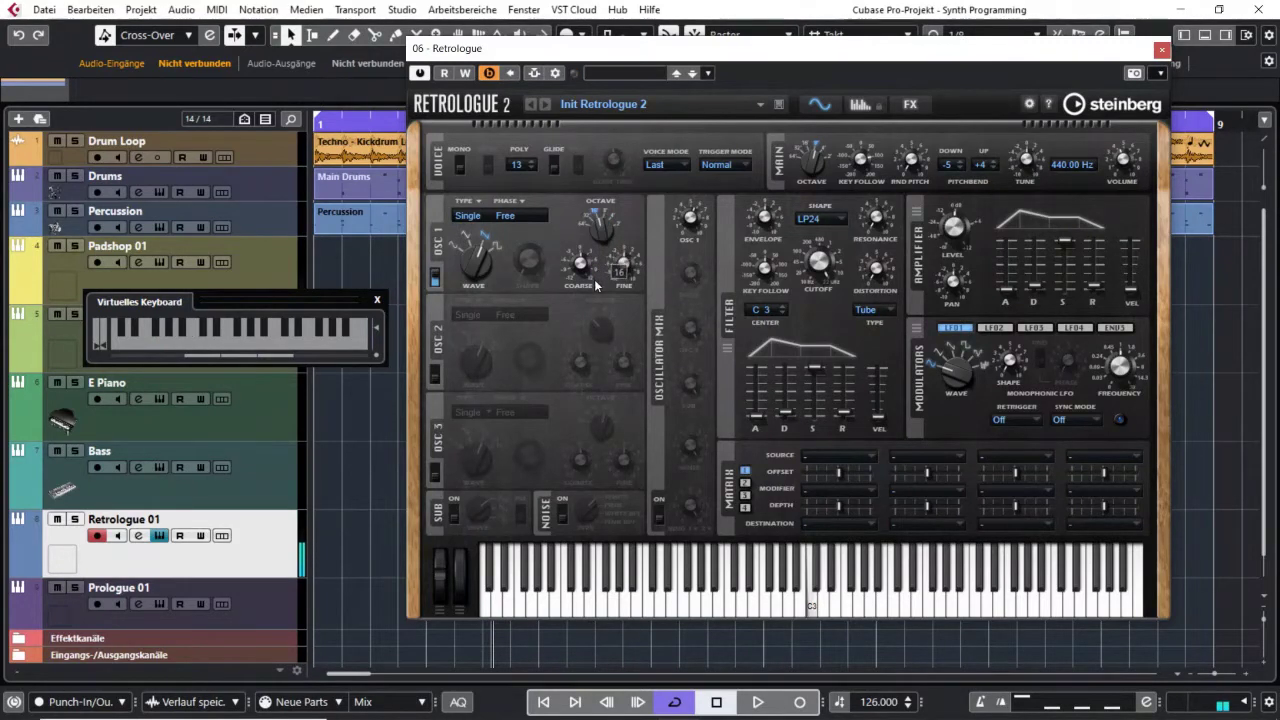
# - Keep playing the test note and bring oscillator 1's octave back to 8
pyautogui.press('q')
pyautogui.press('q')
pyautogui.press('q')
pyautogui.moveTo(588, 311)
pyautogui.mouseDown()
pyautogui.moveTo(588, 243)
pyautogui.moveTo(575, 269)
pyautogui.moveTo(585, 225)
pyautogui.moveTo(571, 322)
pyautogui.mouseUp()
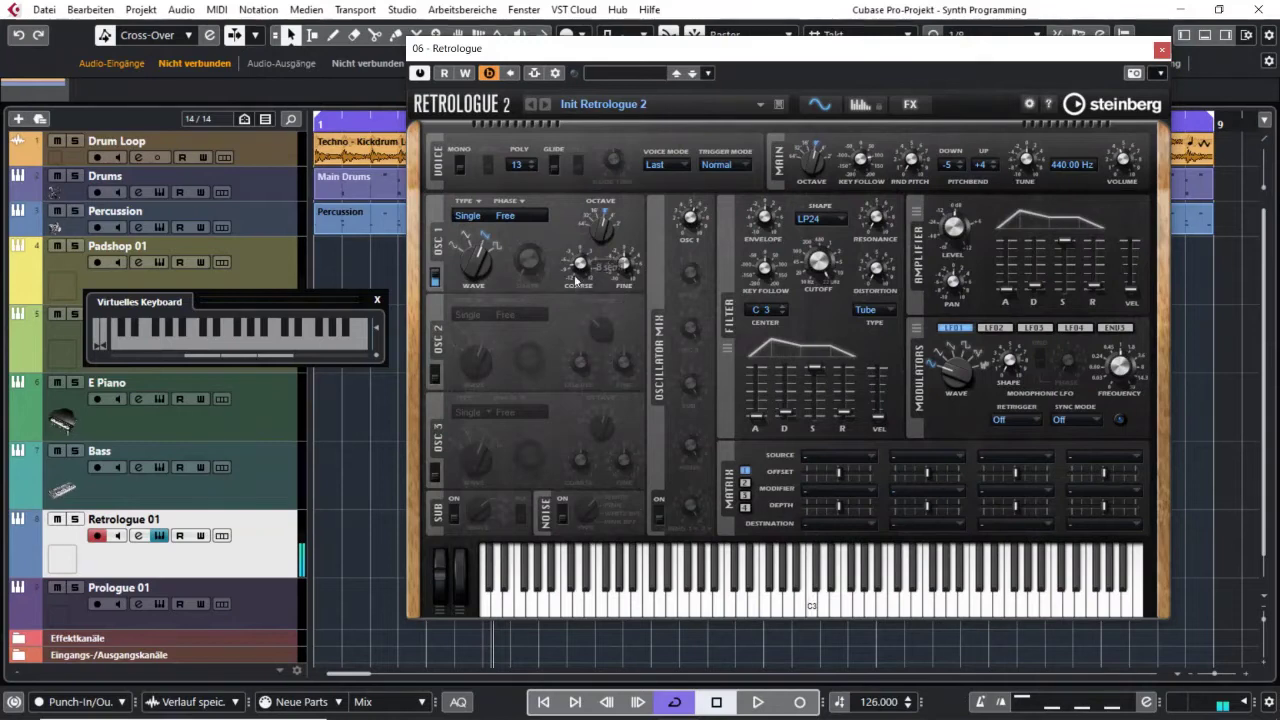
# - Try out oscillator 1's coarse and fine tuning, with fine starting from 0 cent
pyautogui.moveTo(586, 265); pyautogui.dragTo(578, 201)
pyautogui.moveTo(634, 272)
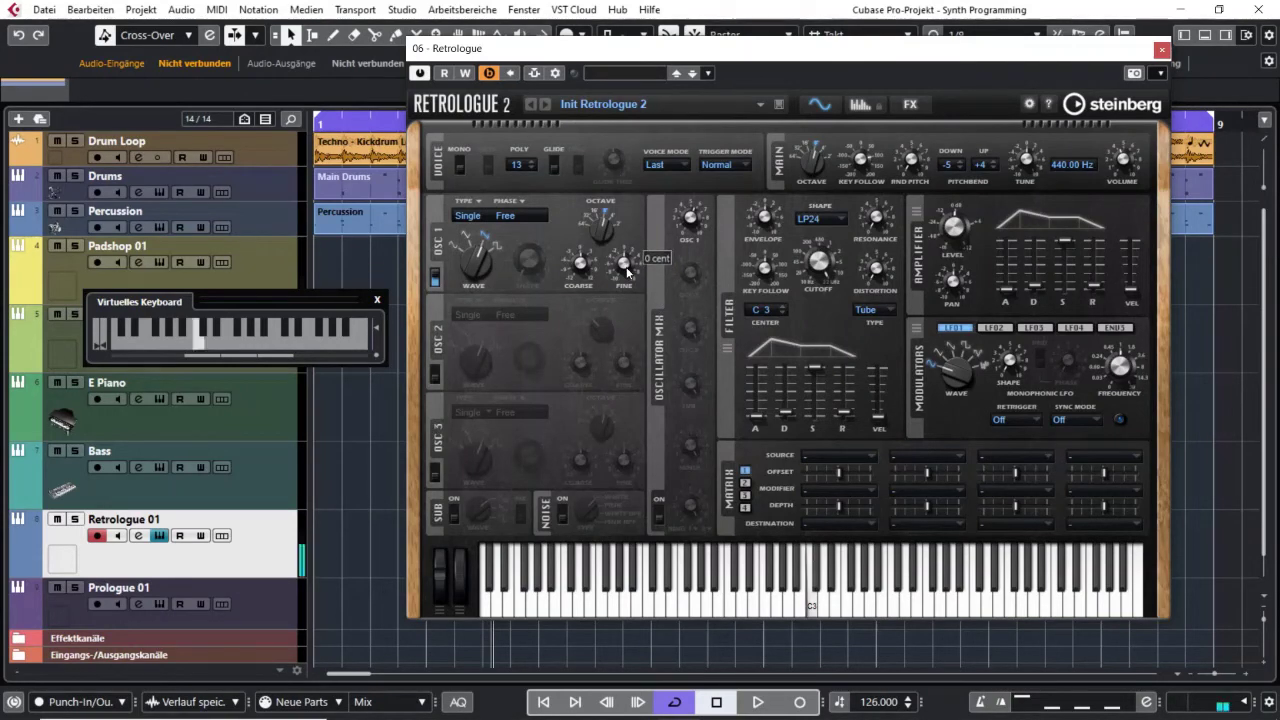
pyautogui.moveTo(627, 270)
pyautogui.mouseDown()
pyautogui.moveTo(628, 163)
pyautogui.moveTo(615, 258)
pyautogui.mouseUp()
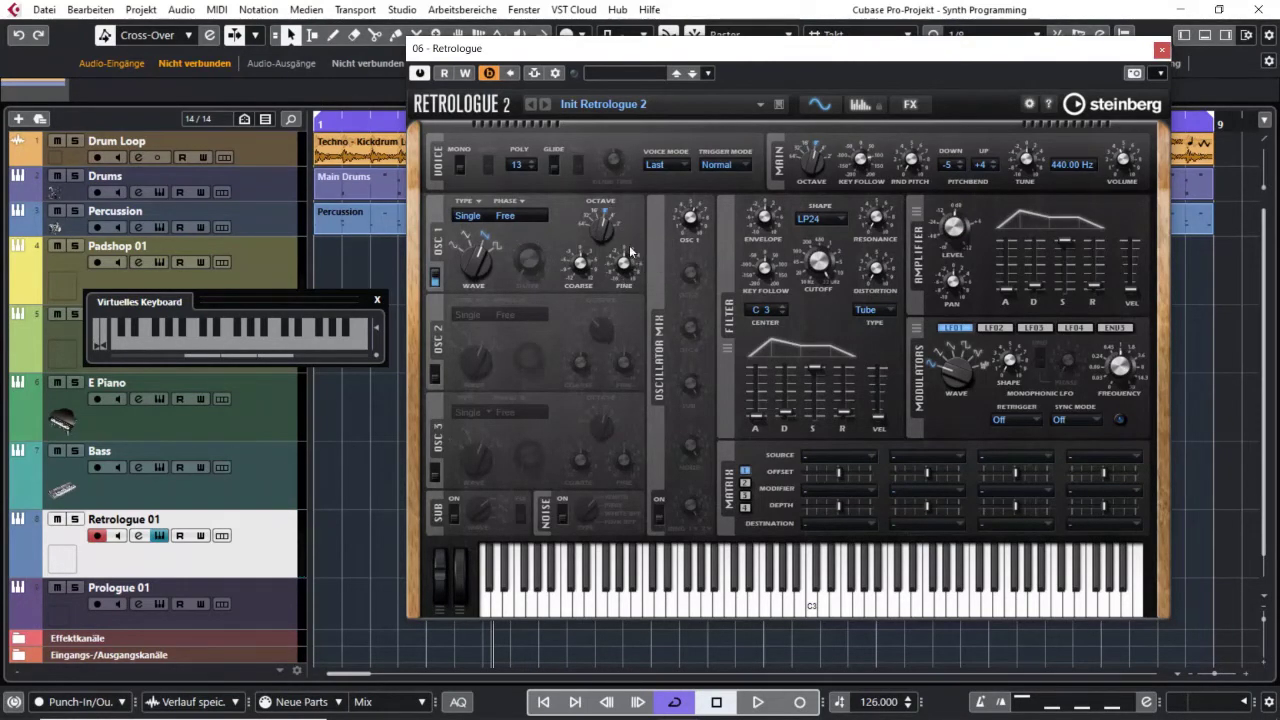
# - Switch on oscillators 2 and 3, raise oscillator 1 by one octave, set oscillator 3's octave to 32, and play a test note
pyautogui.click(432, 376)
pyautogui.click(434, 472)
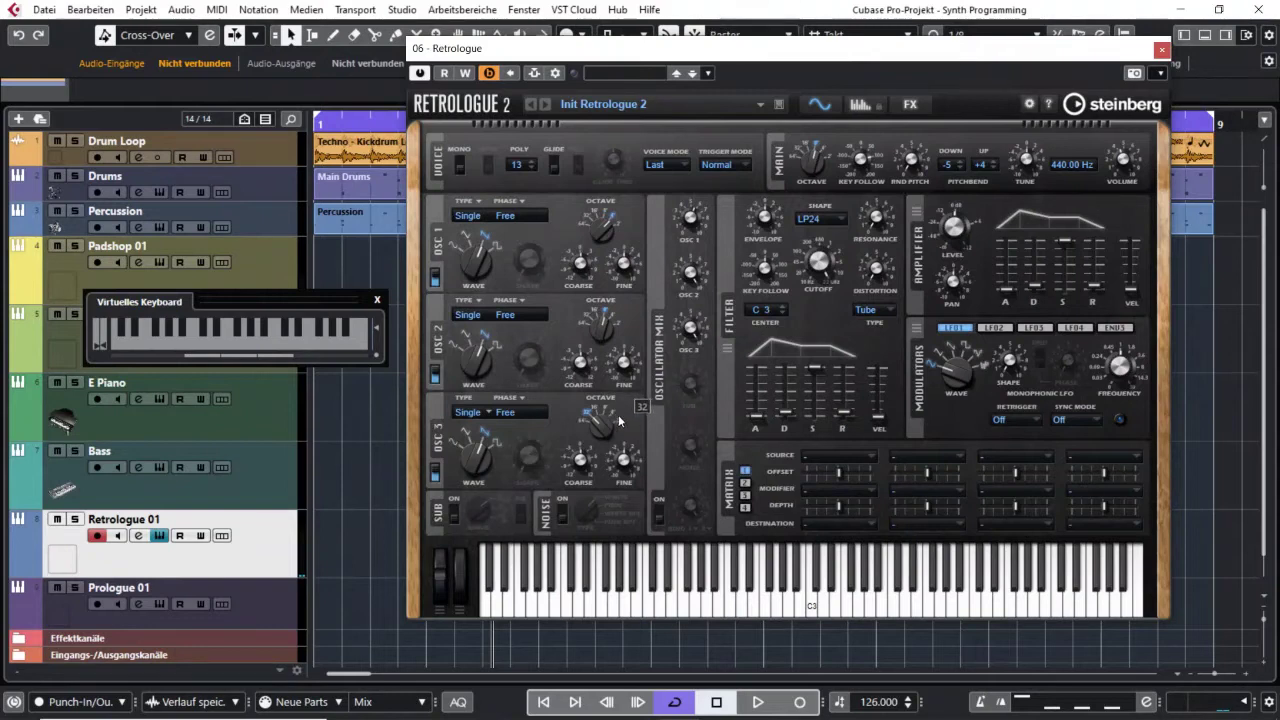
pyautogui.moveTo(602, 418); pyautogui.dragTo(592, 431)
pyautogui.press('q')
pyautogui.press('q')
pyautogui.press('q')
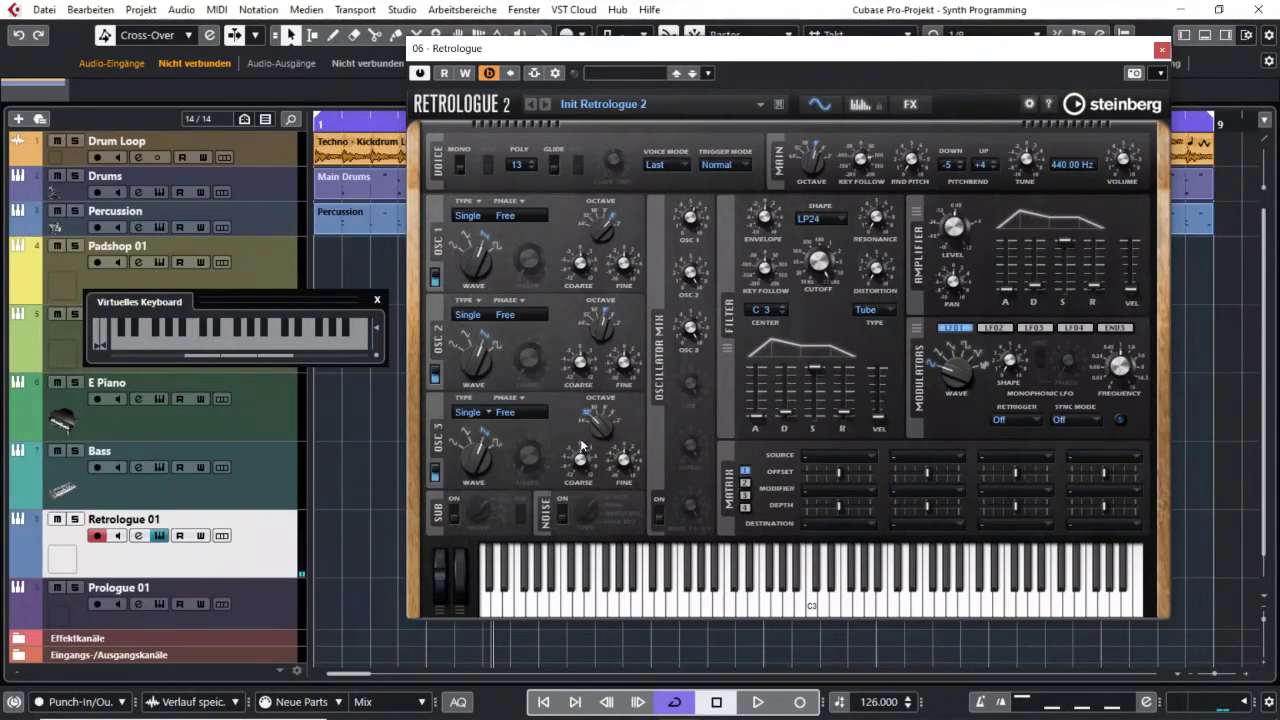
# - Vary oscillator 2's coarse tuning while playing the test note, and return it to its default
pyautogui.moveTo(591, 277)
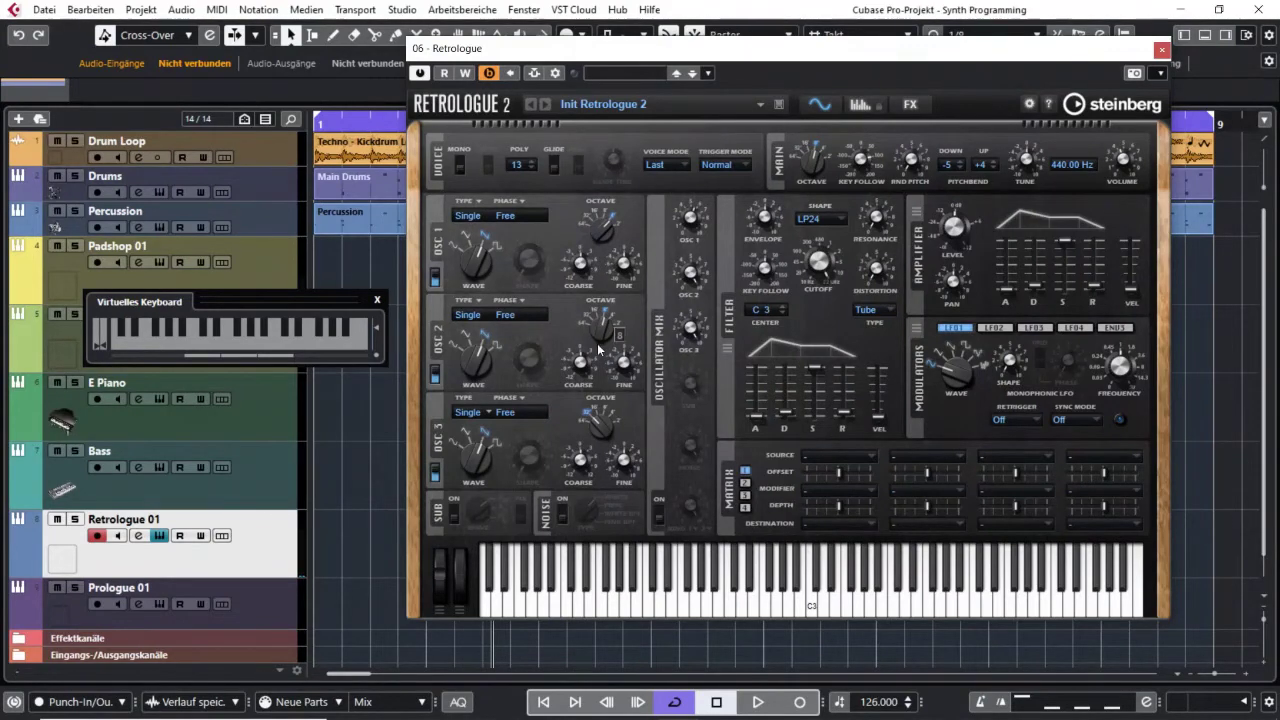
pyautogui.moveTo(581, 377); pyautogui.dragTo(577, 334)
pyautogui.press('q')
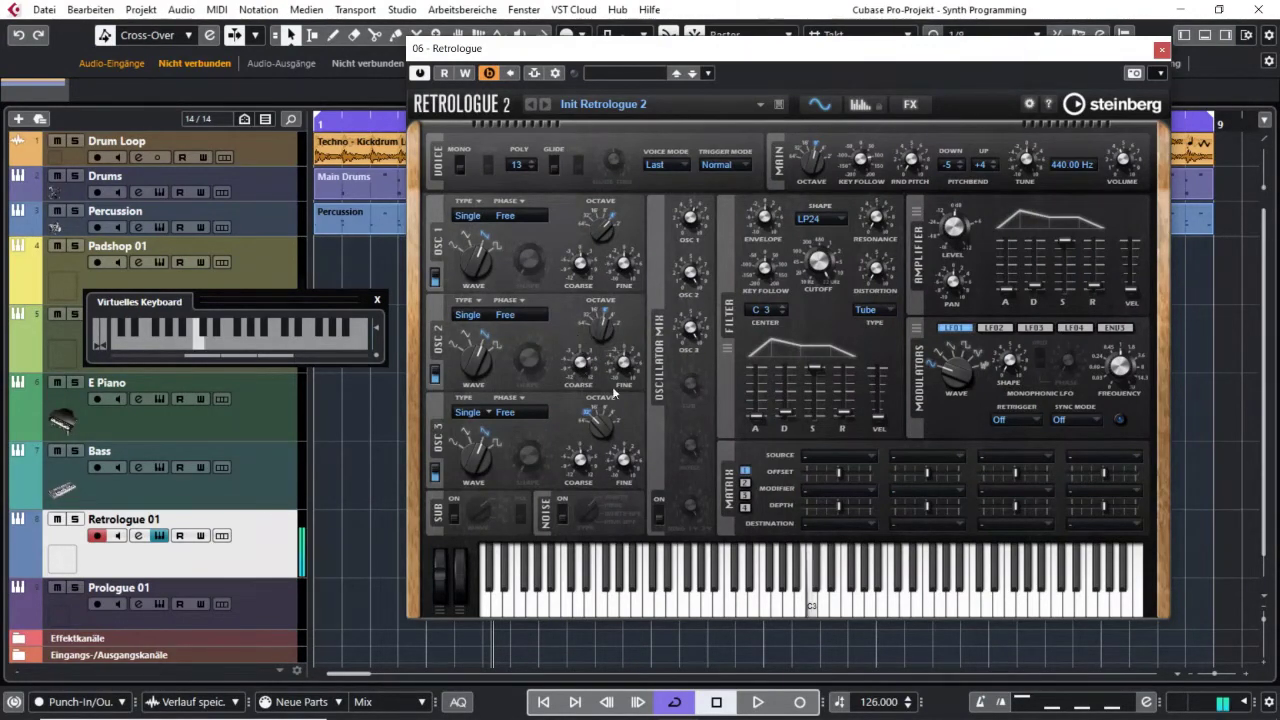
pyautogui.keyDown('ctrl'); pyautogui.click(580, 357); pyautogui.keyUp('ctrl')
pyautogui.press('q')
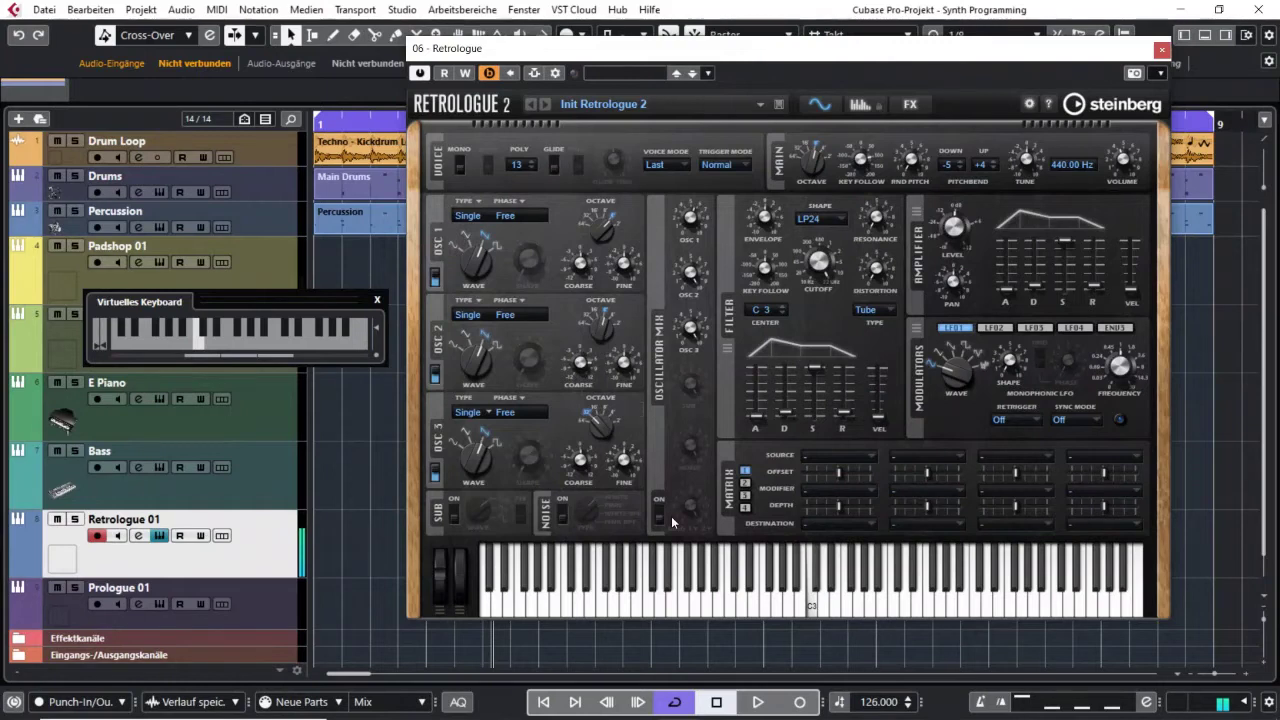
pyautogui.press('q')
pyautogui.moveTo(581, 382); pyautogui.dragTo(582, 372)
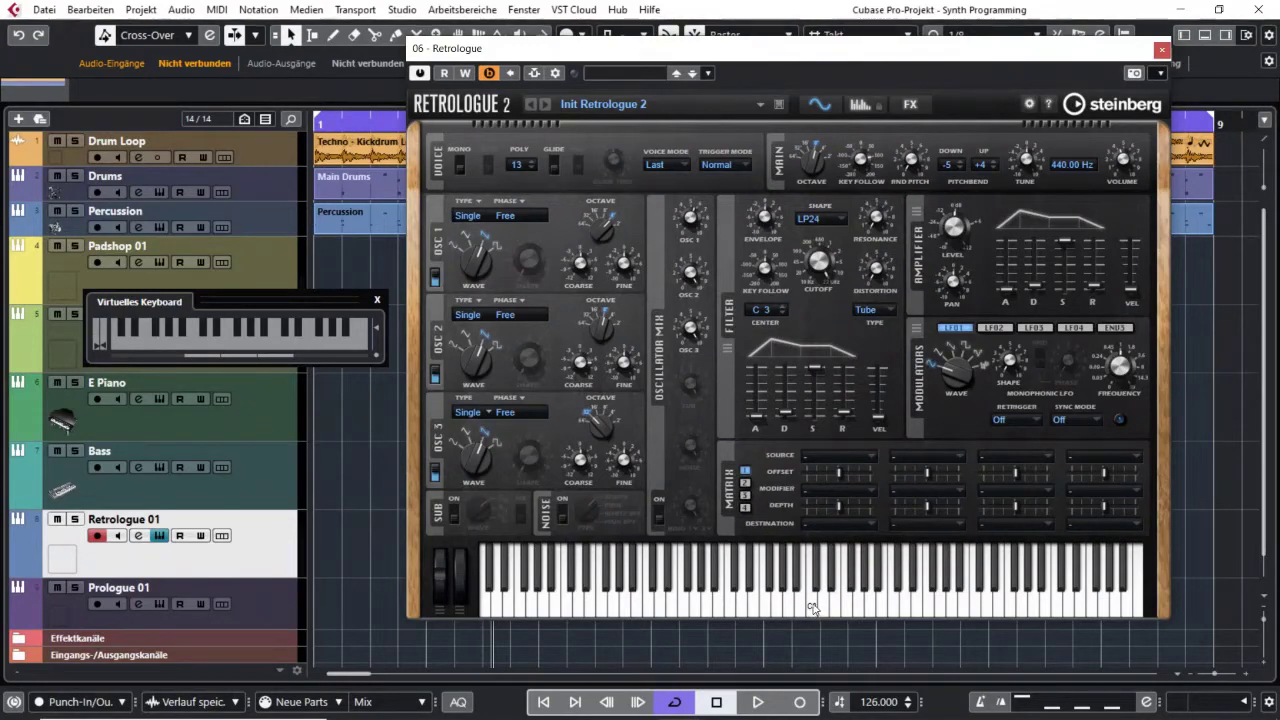
pyautogui.press('q')
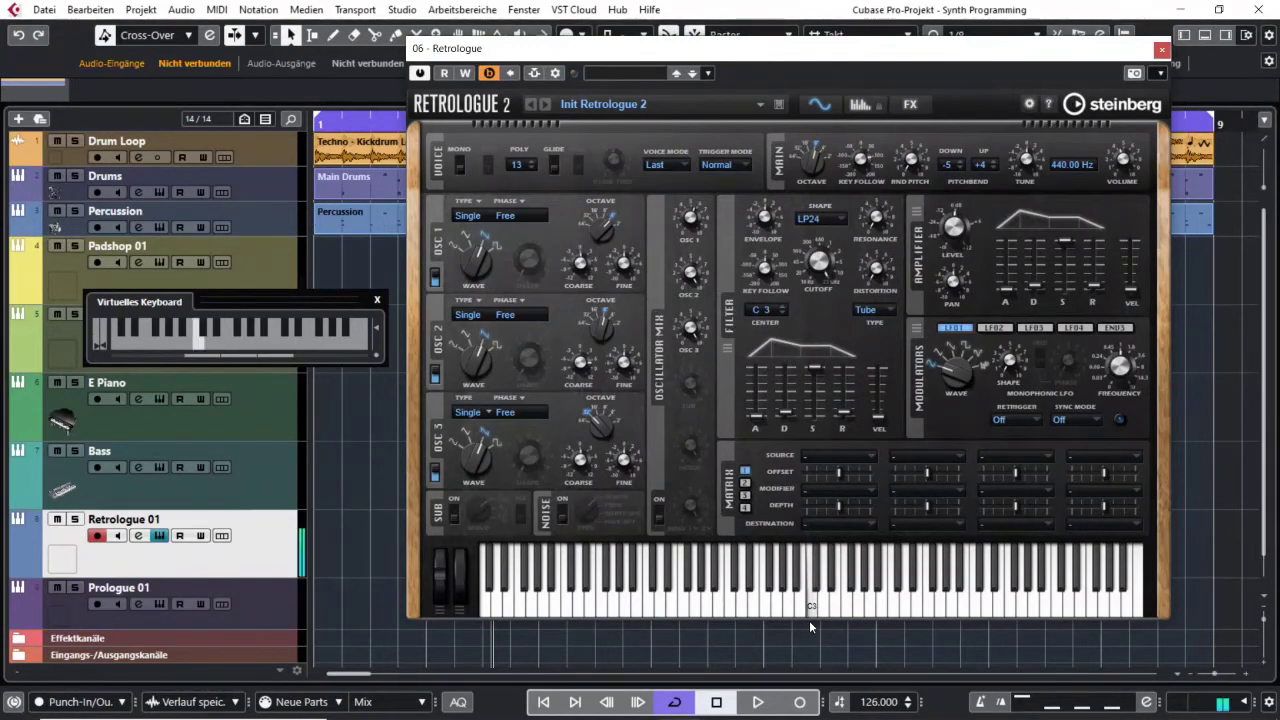
# - Play up and down the scale to audition all three oscillators together
pyautogui.press('e')
pyautogui.press('c')
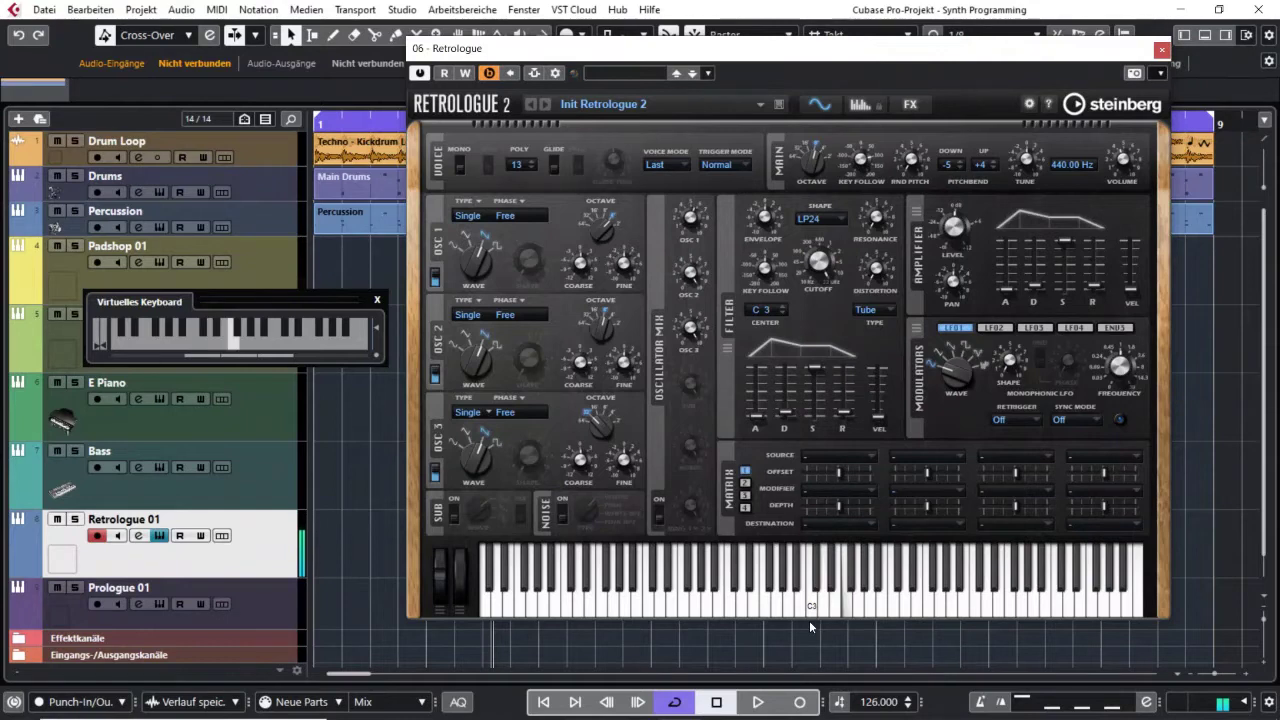
pyautogui.press('x')
pyautogui.press('y')
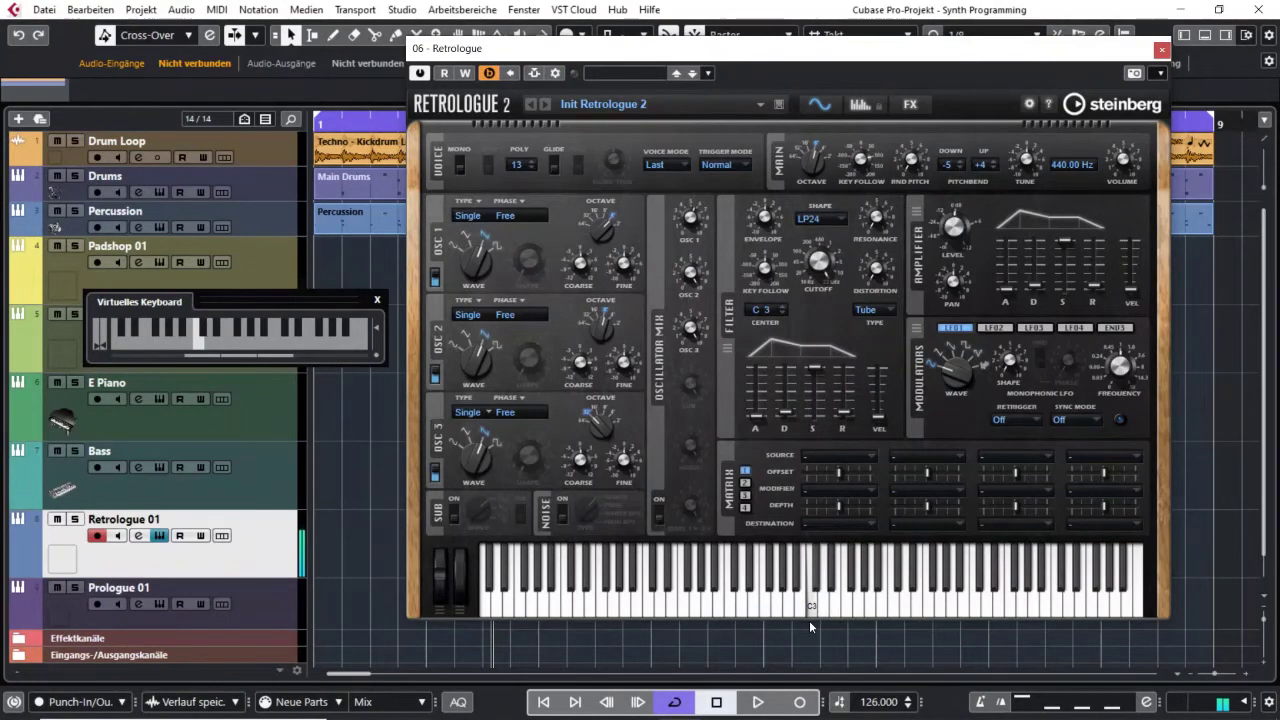
pyautogui.press('b')
pyautogui.press('v')
pyautogui.press('c')
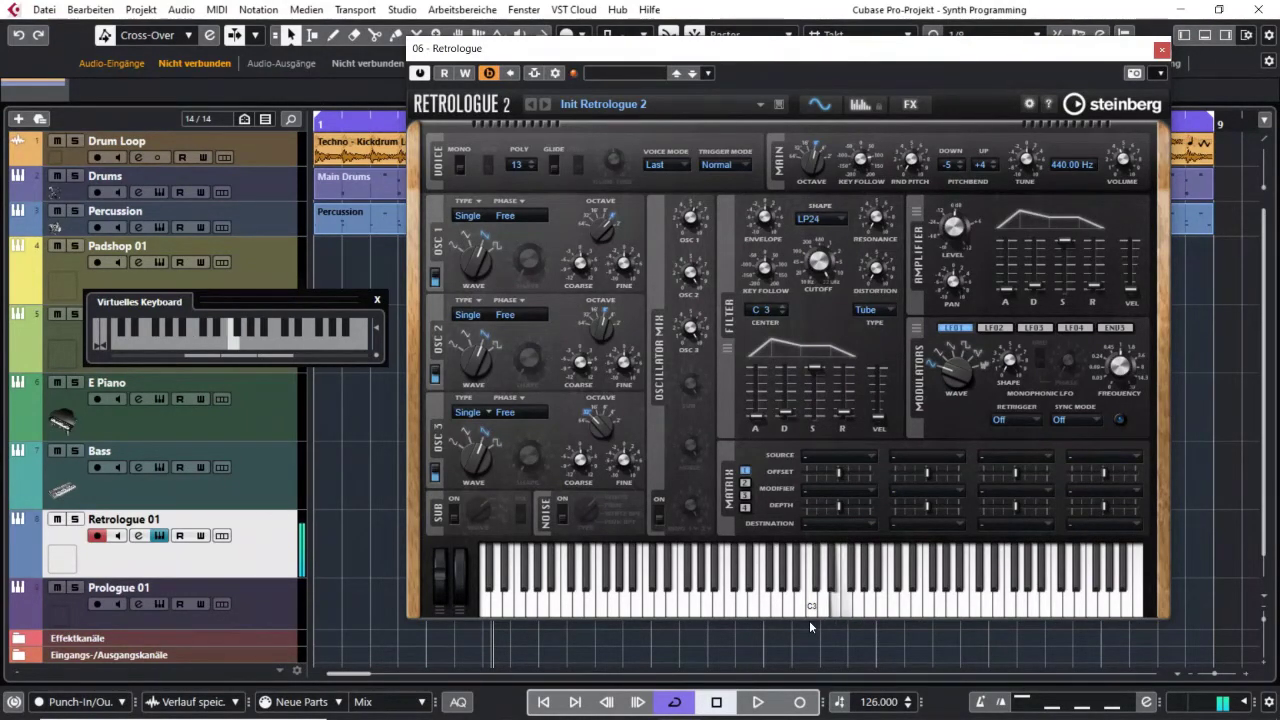
pyautogui.press('x')
pyautogui.press('y')
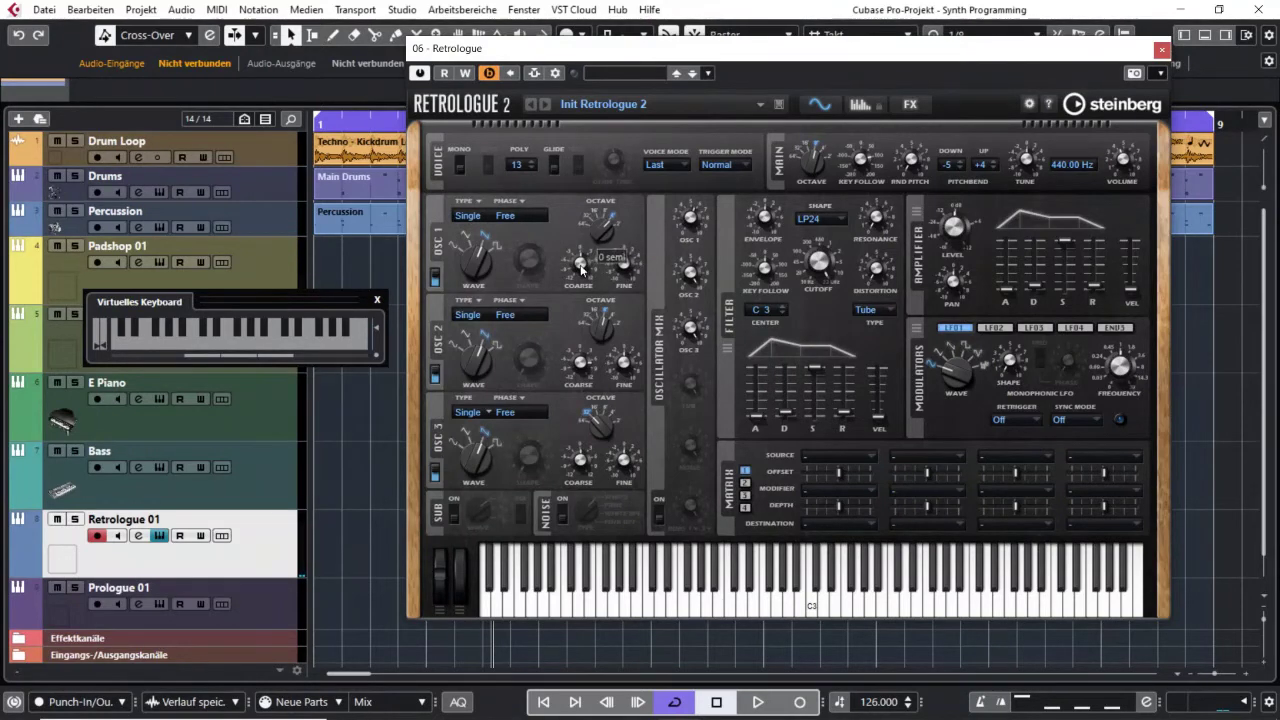
# - Vary oscillator 1's coarse tuning through 5 and 4 semitones while playing a run of notes, and try its fine tuning
pyautogui.moveTo(580, 265); pyautogui.dragTo(580, 237)
pyautogui.press('w')
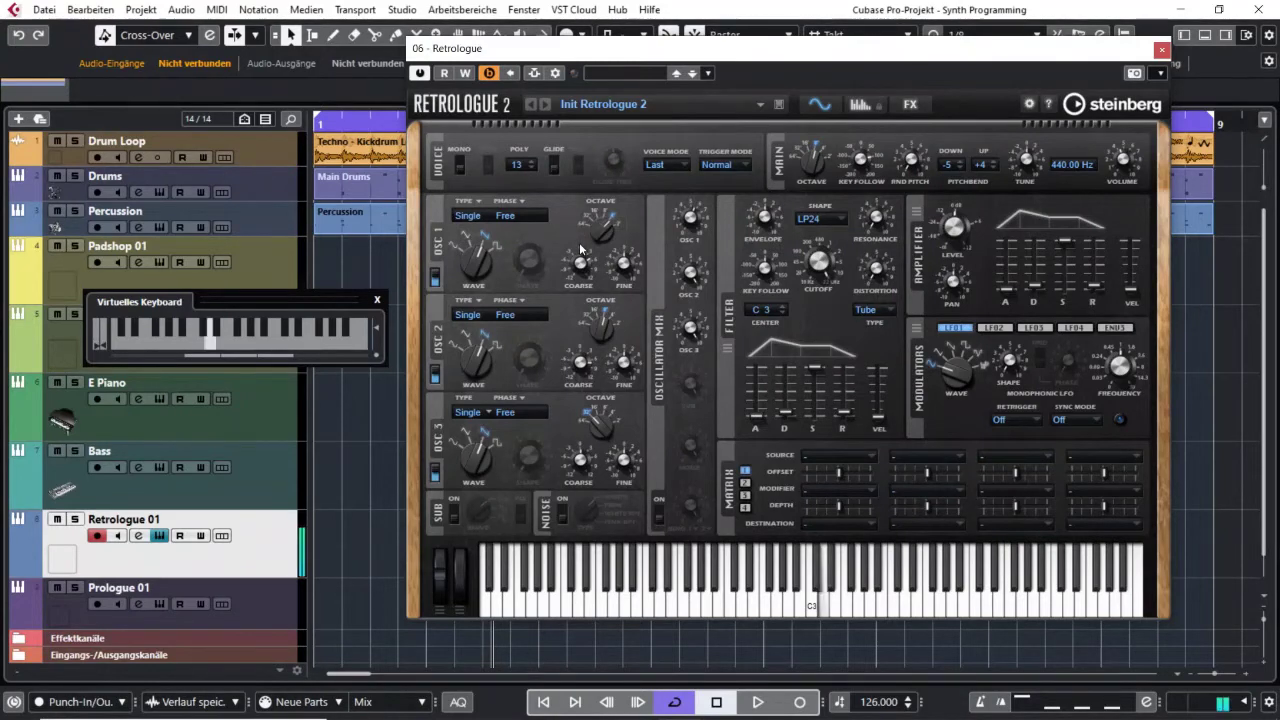
pyautogui.press('r')
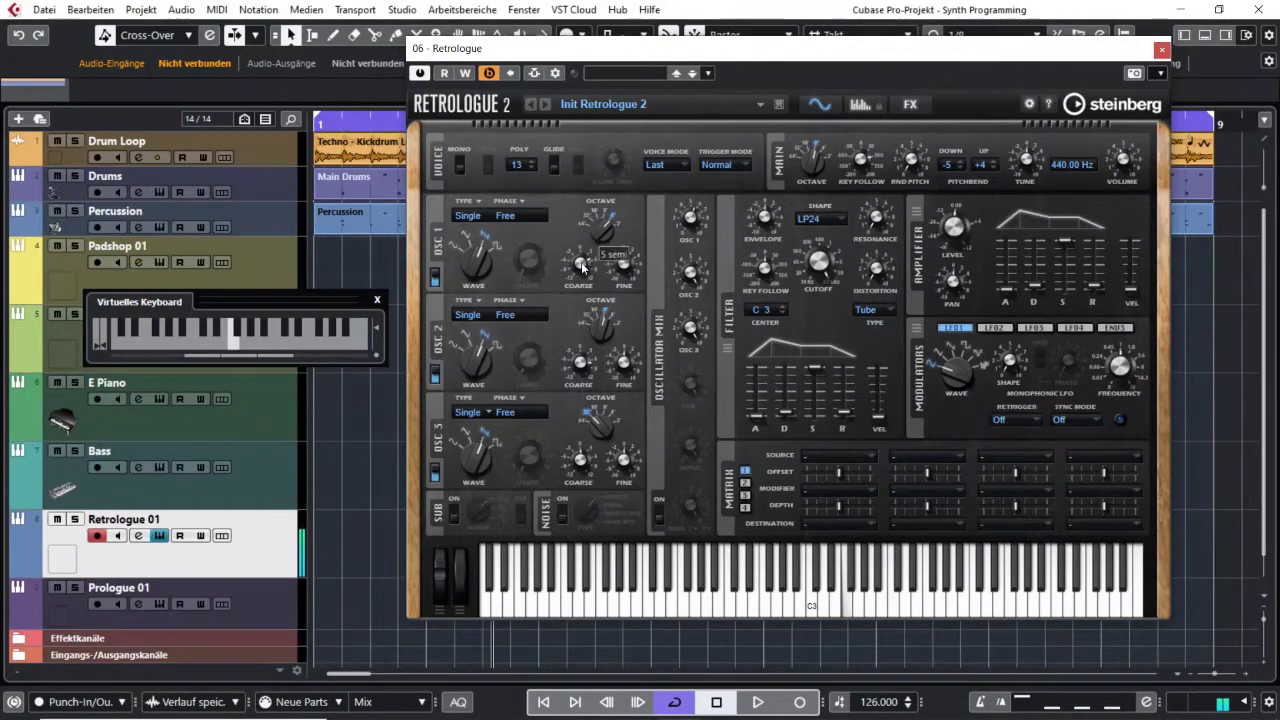
pyautogui.moveTo(582, 266); pyautogui.dragTo(583, 270)
pyautogui.press('e')
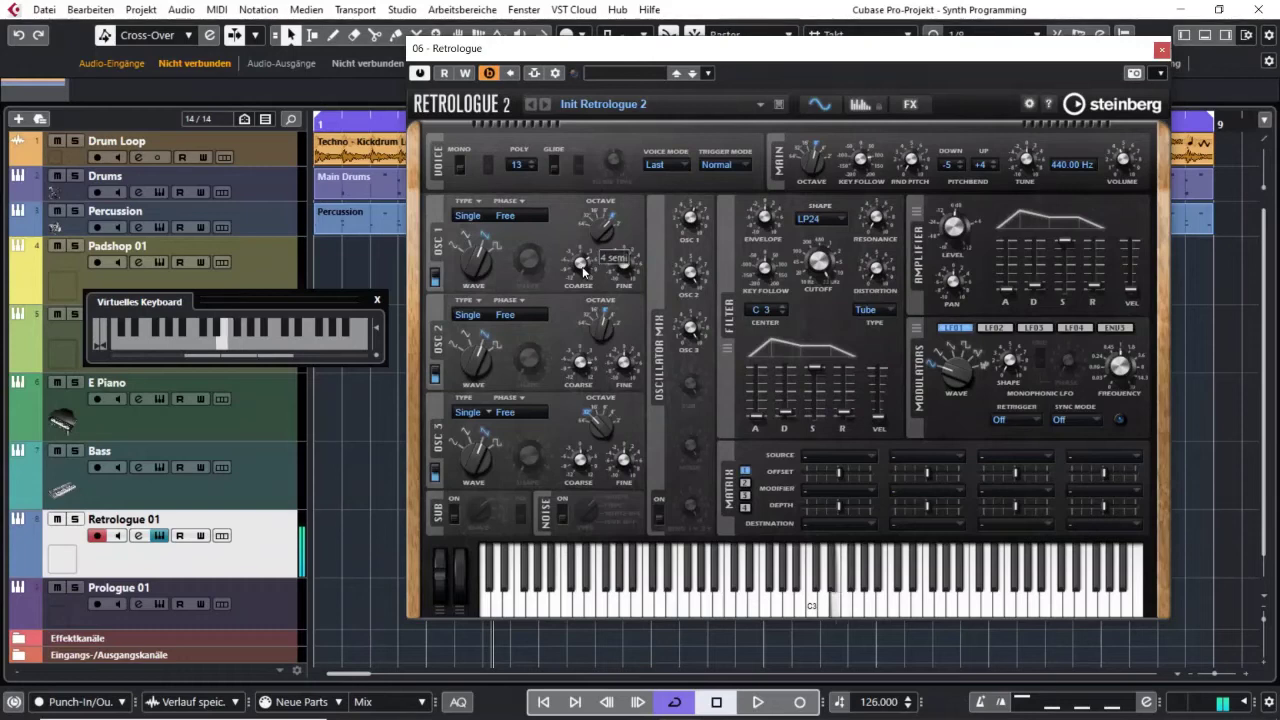
pyautogui.press('w')
pyautogui.press('q')
pyautogui.press('t')
pyautogui.press('r')
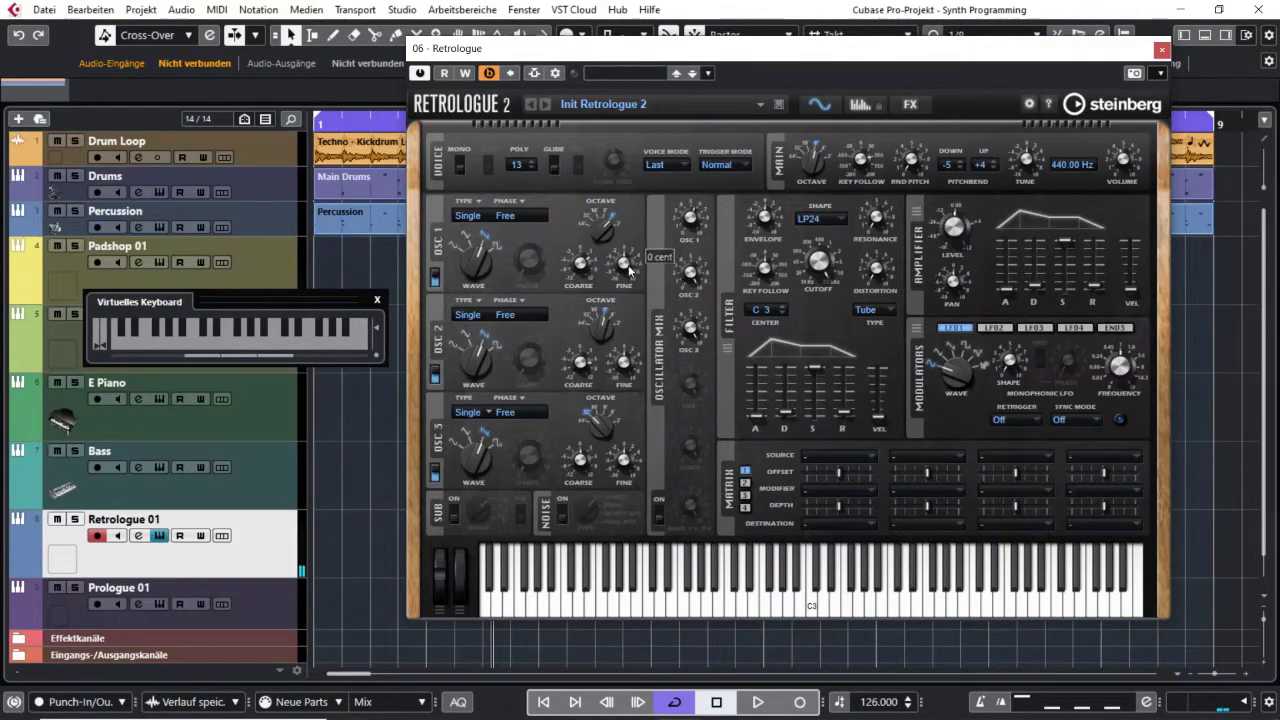
pyautogui.moveTo(580, 272); pyautogui.dragTo(621, 255)
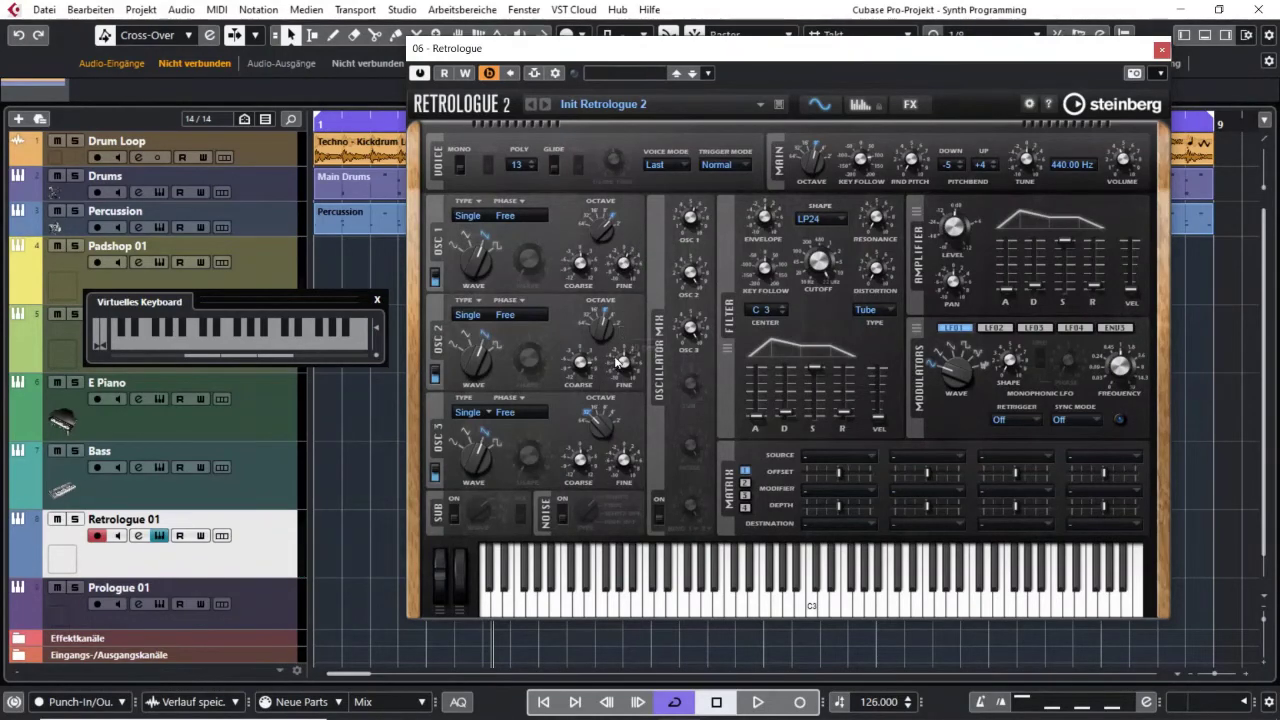
# - Detune oscillator 2 with its fine tuning while playing a series of notes
pyautogui.press('q')
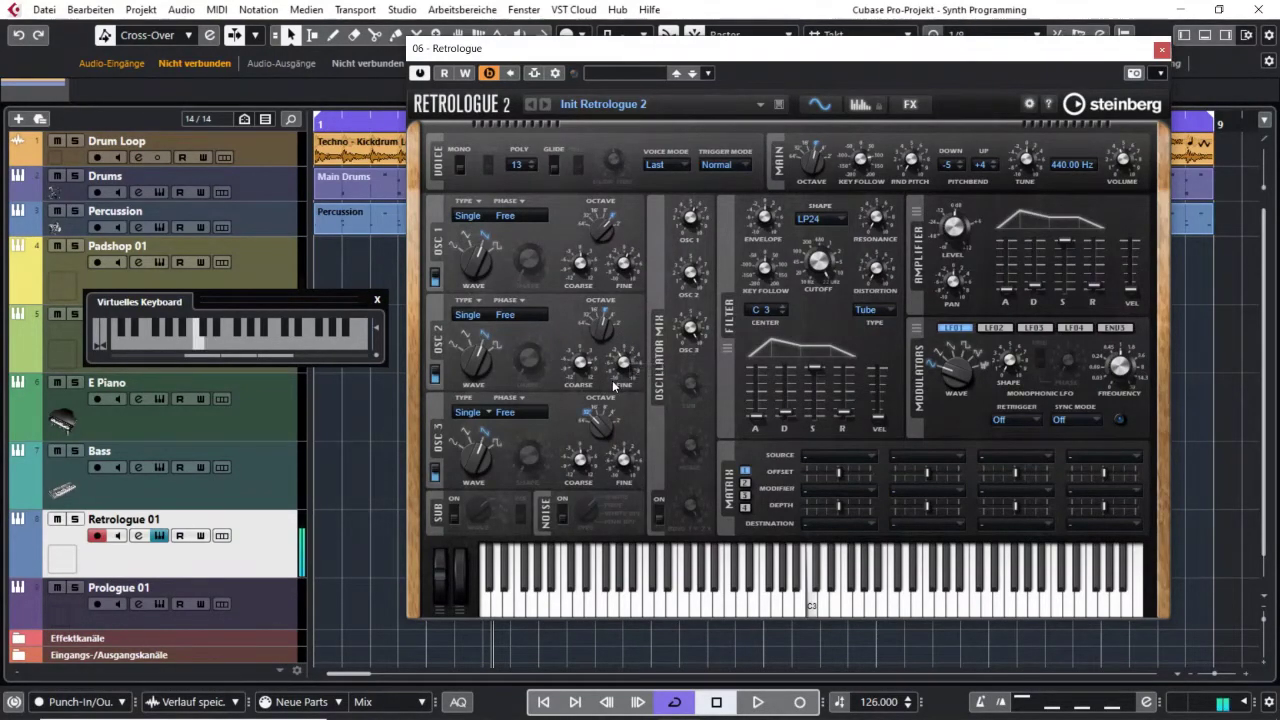
pyautogui.moveTo(615, 384); pyautogui.dragTo(623, 366)
pyautogui.press('q')
pyautogui.press('r')
pyautogui.press('w')
pyautogui.press('e')
pyautogui.press('r')
pyautogui.press('e')
pyautogui.press('w')
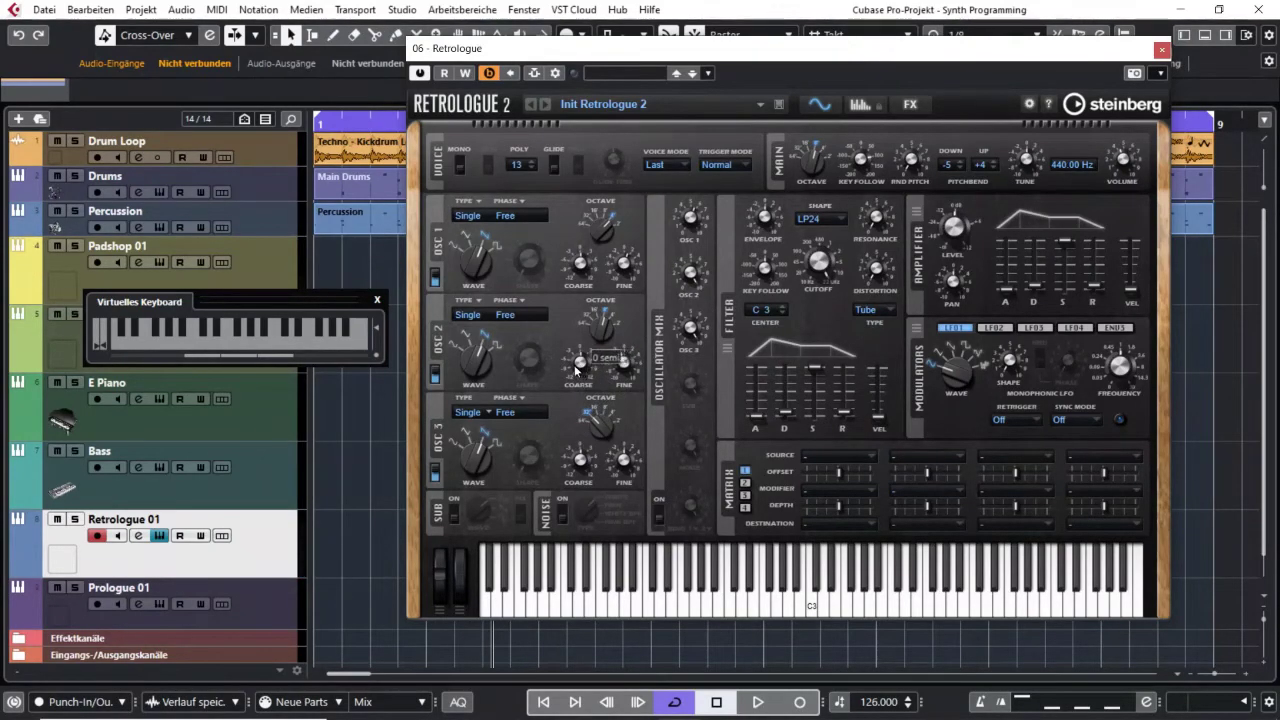
# - Hold a single note while shifting oscillator 2's fine tuning to about -14 cent
pyautogui.moveTo(631, 378)
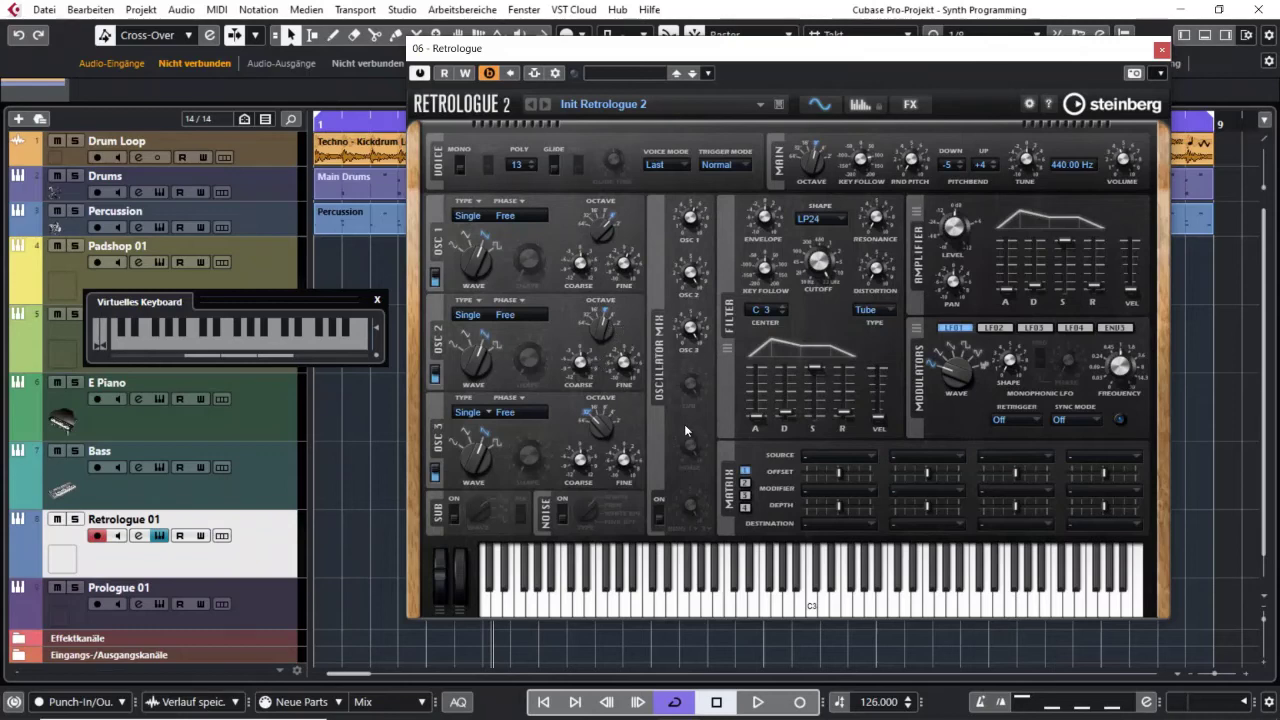
pyautogui.press('q')
pyautogui.scroll(-1, 623, 364)
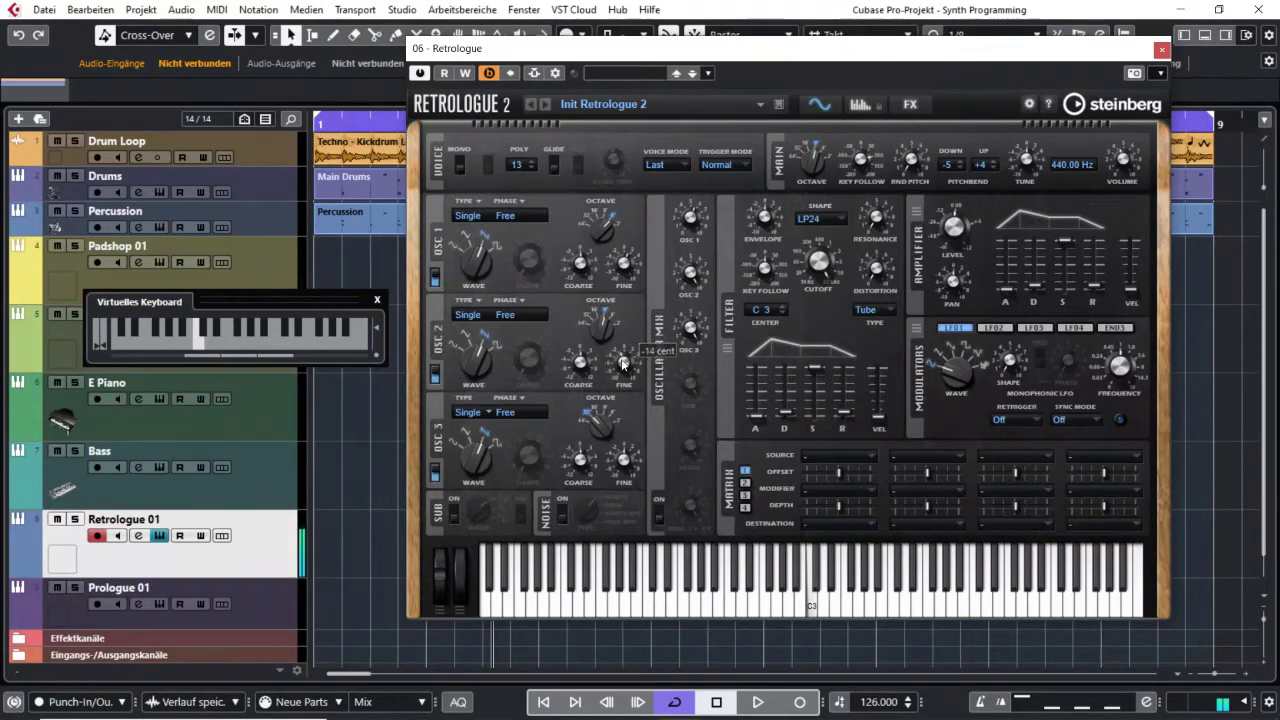
pyautogui.moveTo(622, 286)
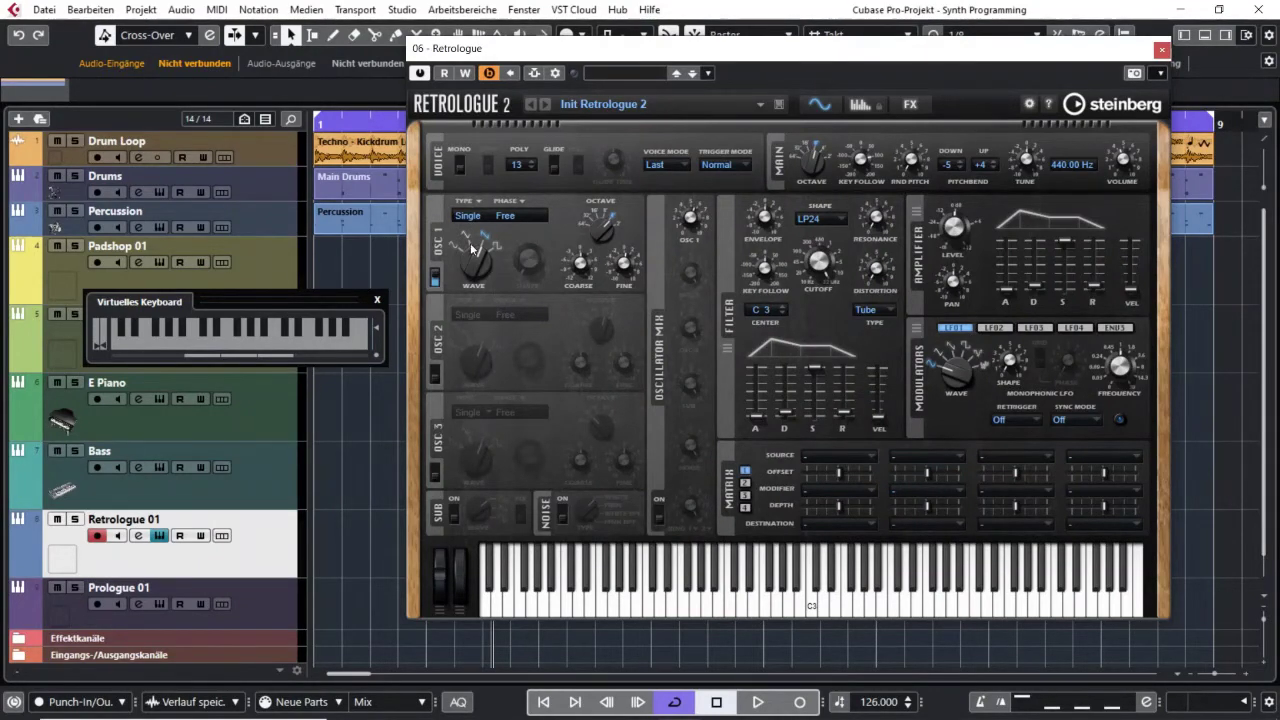
# - Set oscillator 1's waveform to sine and play notes up and down the scale
pyautogui.moveTo(471, 254)
pyautogui.mouseDown()
pyautogui.moveTo(454, 358)
pyautogui.moveTo(478, 268)
pyautogui.mouseUp()
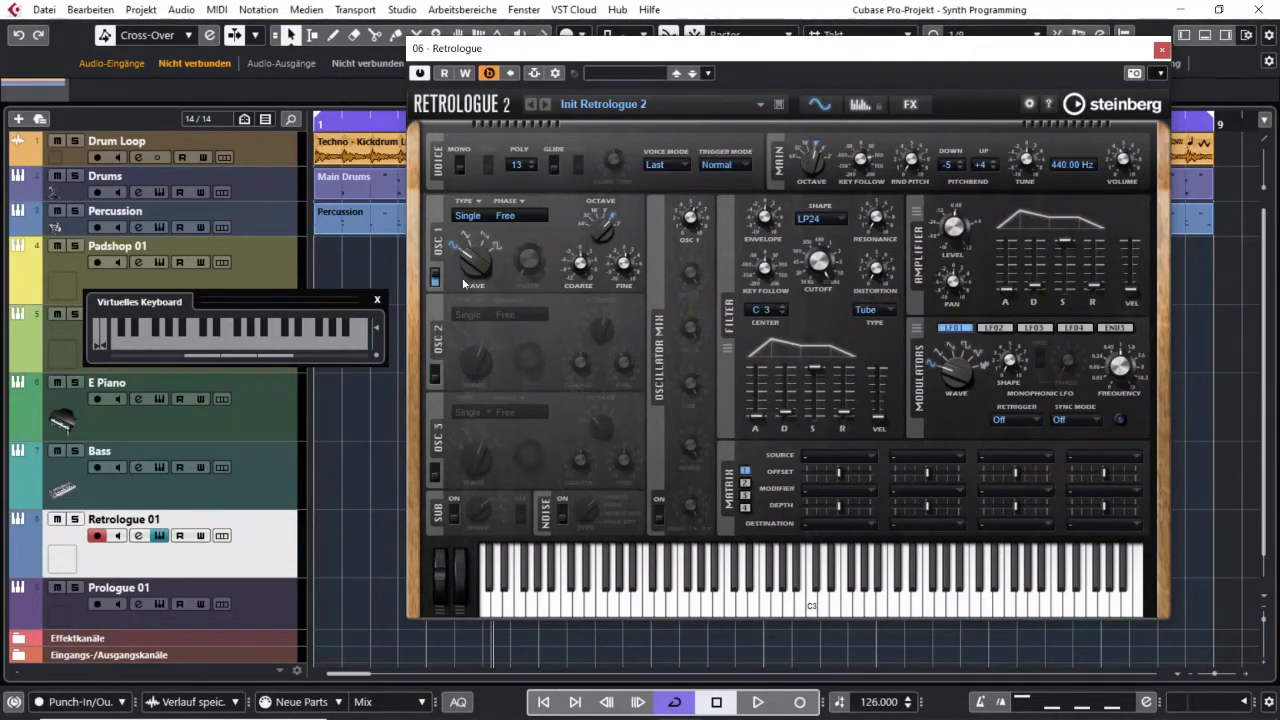
pyautogui.press('q')
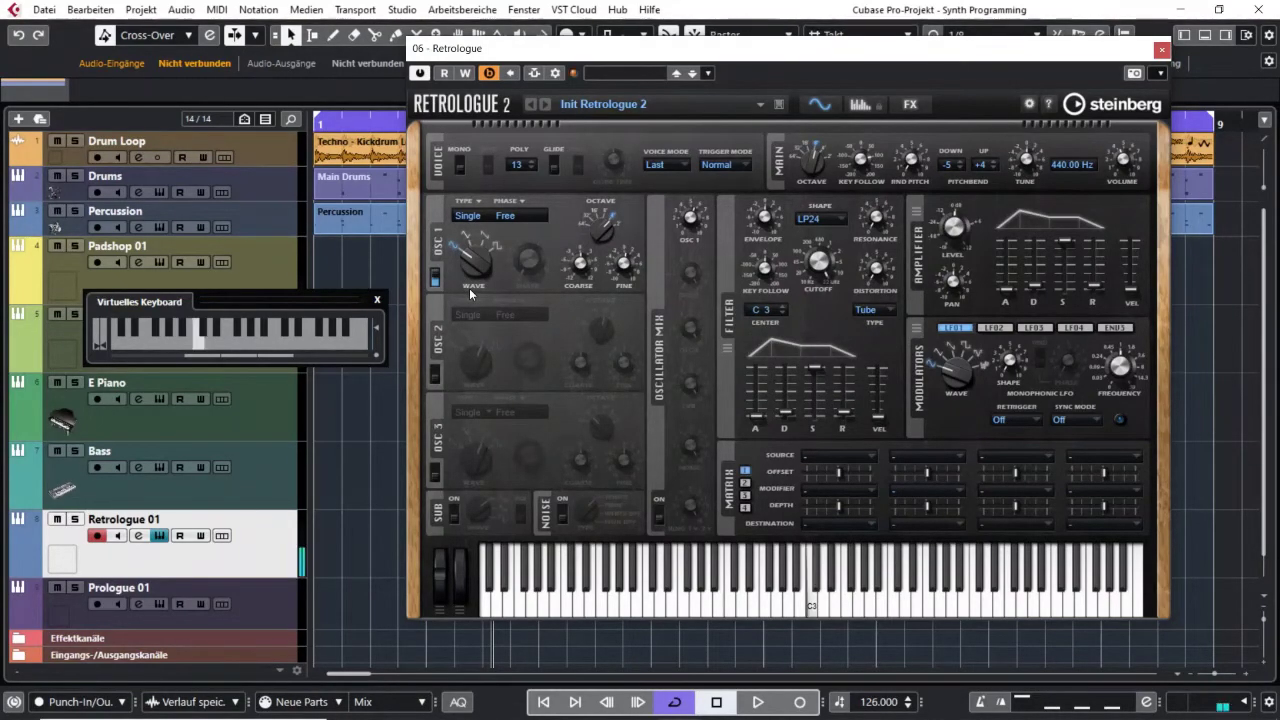
pyautogui.press('x')
pyautogui.press('c')
pyautogui.press('v')
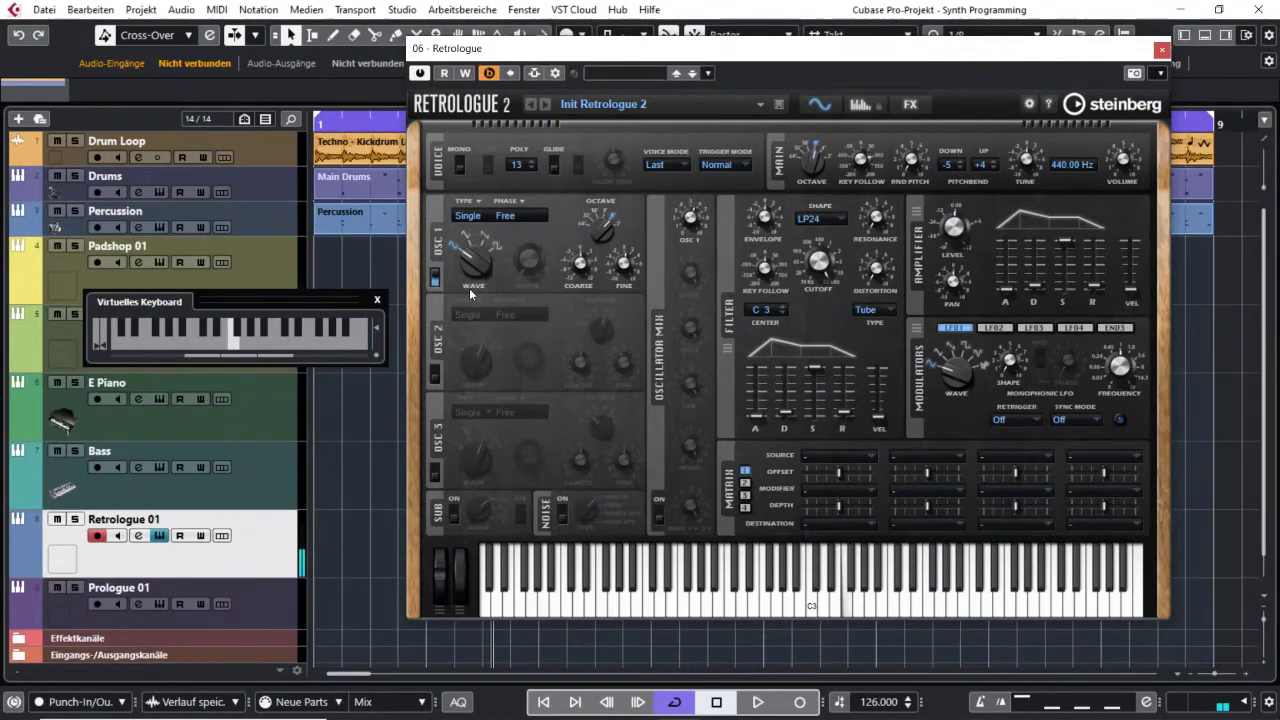
pyautogui.press('b')
pyautogui.press('v')
pyautogui.press('c')
pyautogui.press('x')
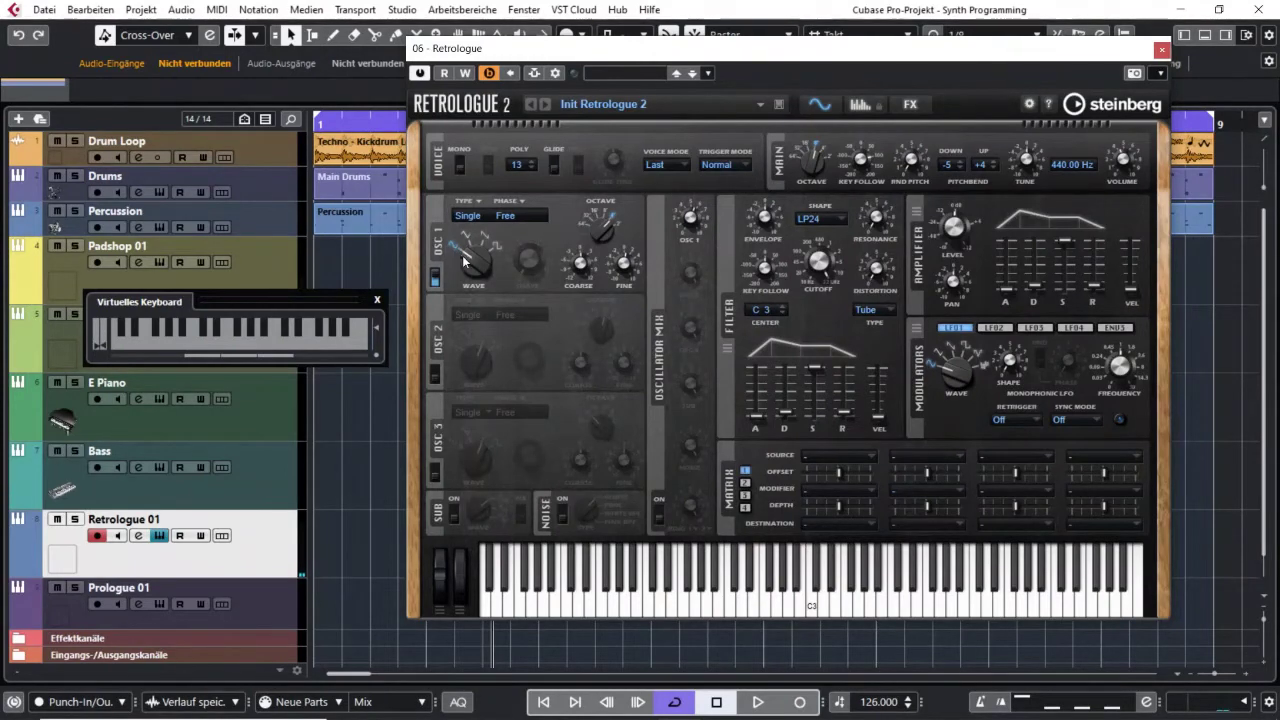
# - Switch oscillator 1's waveform to triangle and play notes up and down the scale
pyautogui.moveTo(467, 262); pyautogui.dragTo(468, 248)
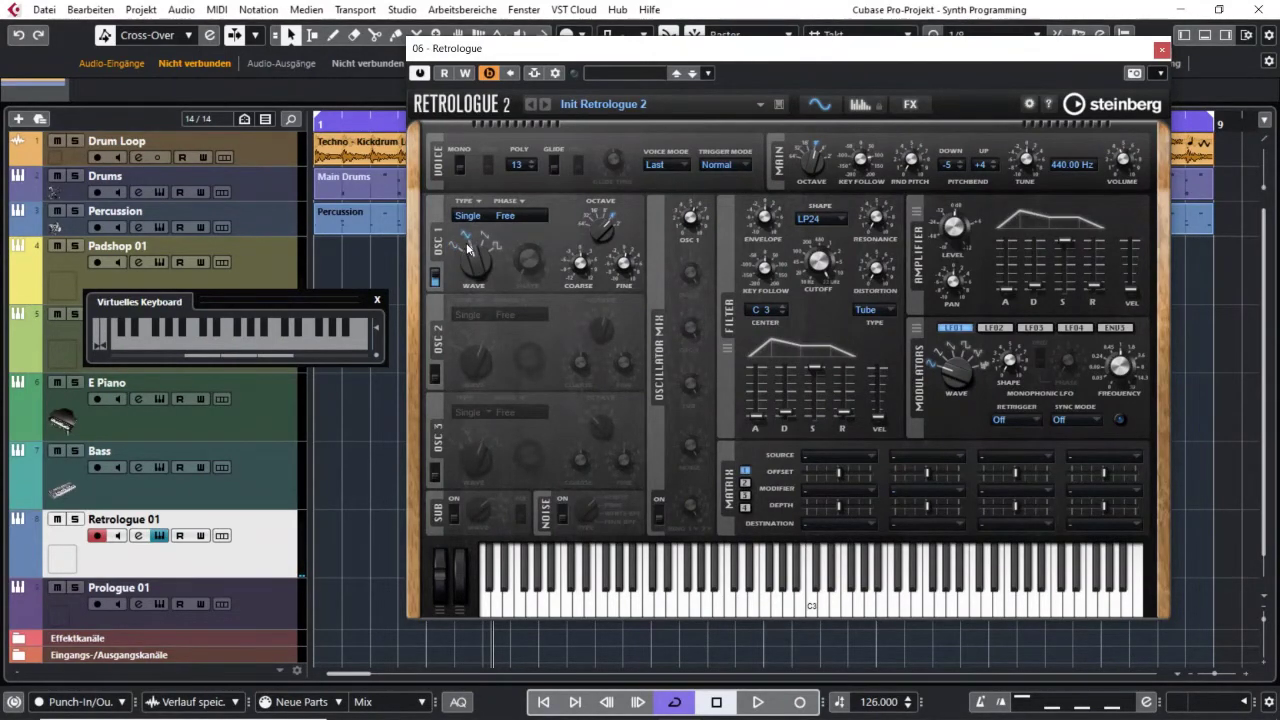
pyautogui.press('q')
pyautogui.press('w')
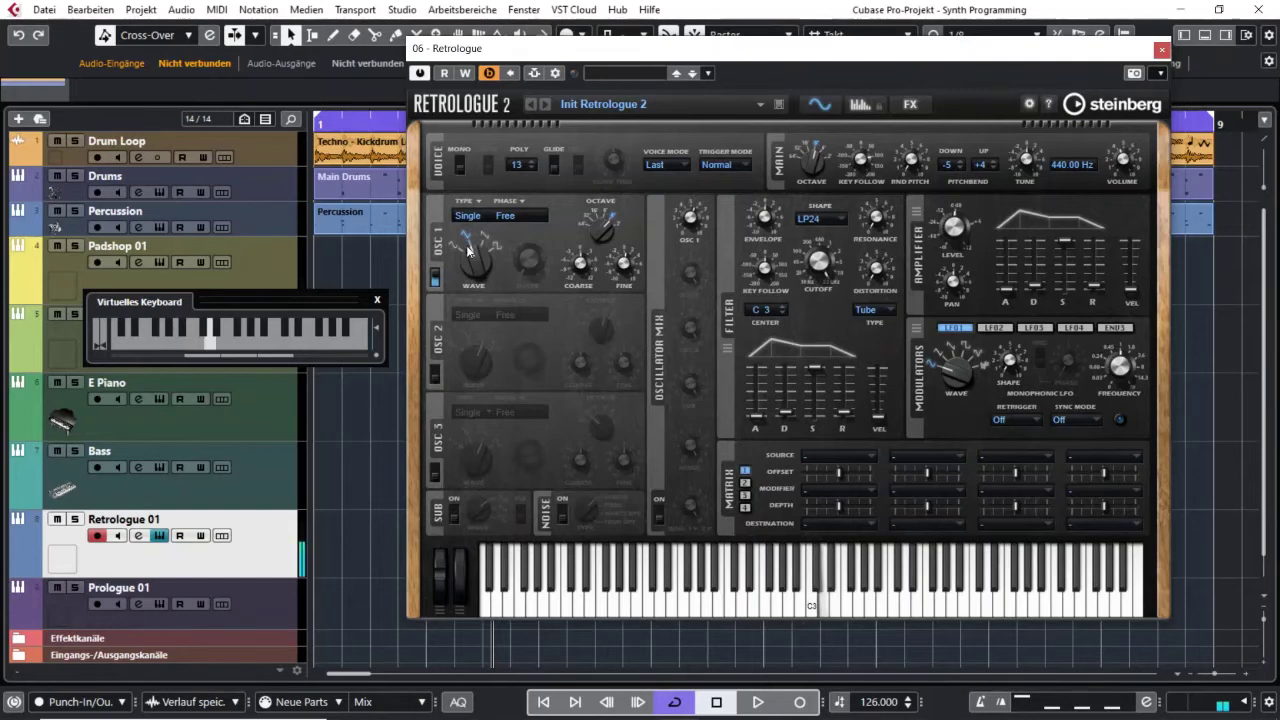
pyautogui.press('e')
pyautogui.press('r')
pyautogui.press('t')
pyautogui.press('v')
pyautogui.press('c')
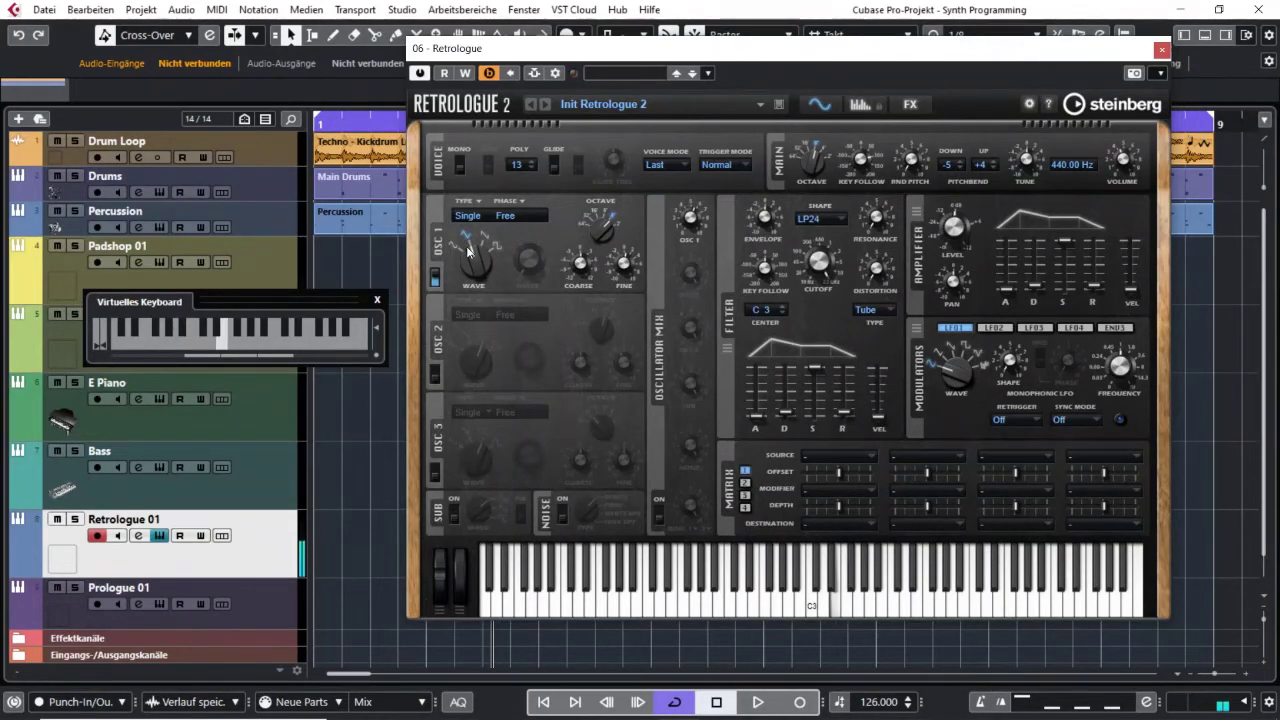
pyautogui.press('x')
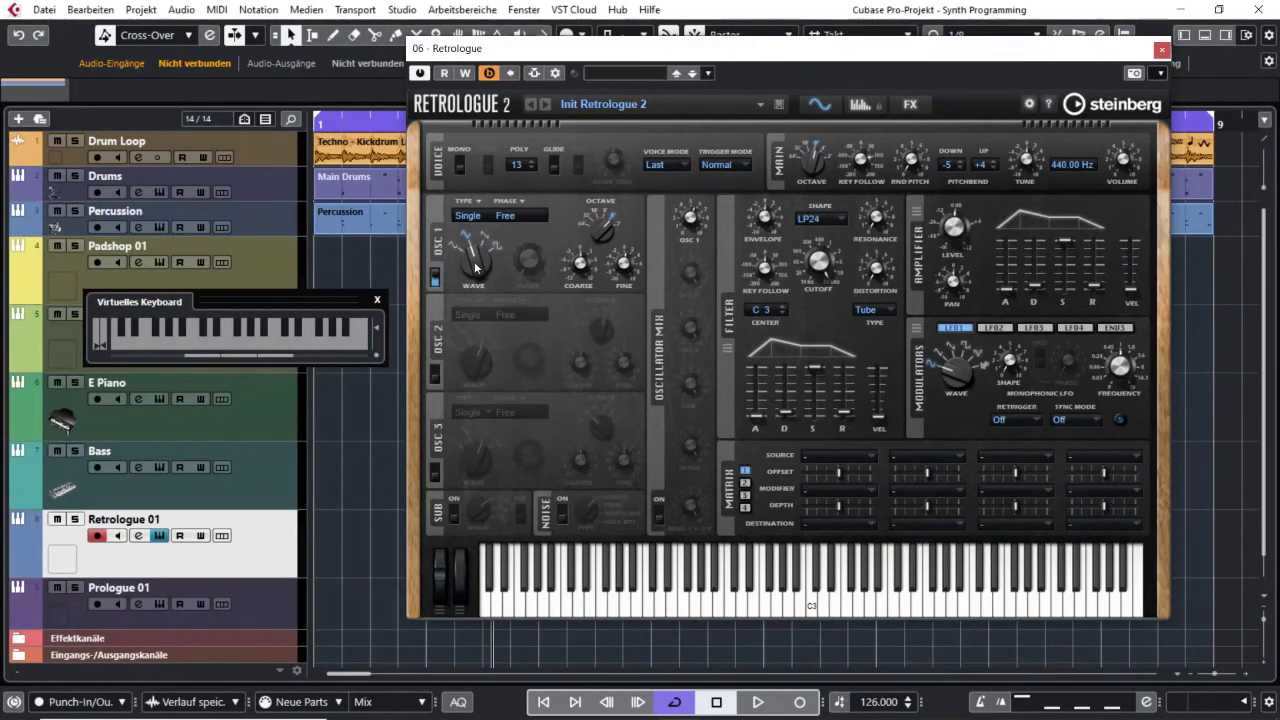
# - Switch oscillator 1's waveform to sawtooth and play a run of higher and lower notes
pyautogui.moveTo(475, 267); pyautogui.dragTo(477, 232)
pyautogui.press('w')
pyautogui.press('r')
pyautogui.press('e')
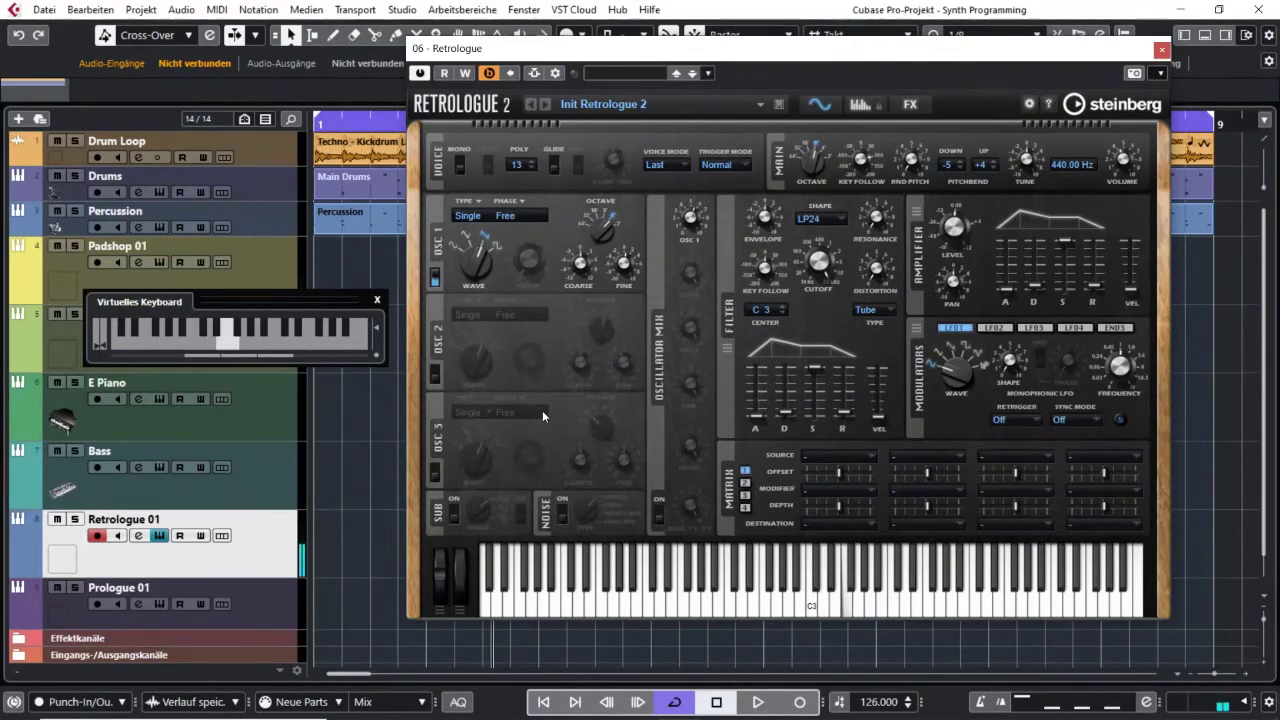
pyautogui.press('b')
pyautogui.press('v')
pyautogui.press('c')
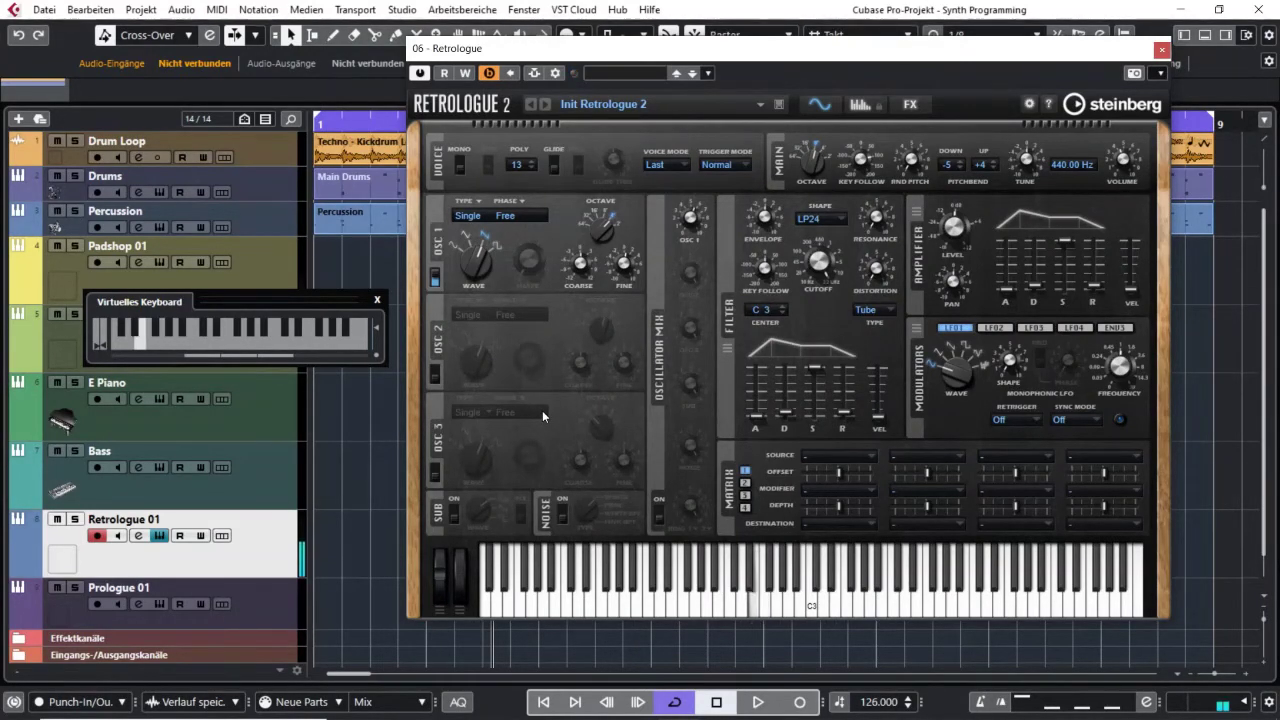
pyautogui.press('x')
pyautogui.press('c')
pyautogui.press('v')
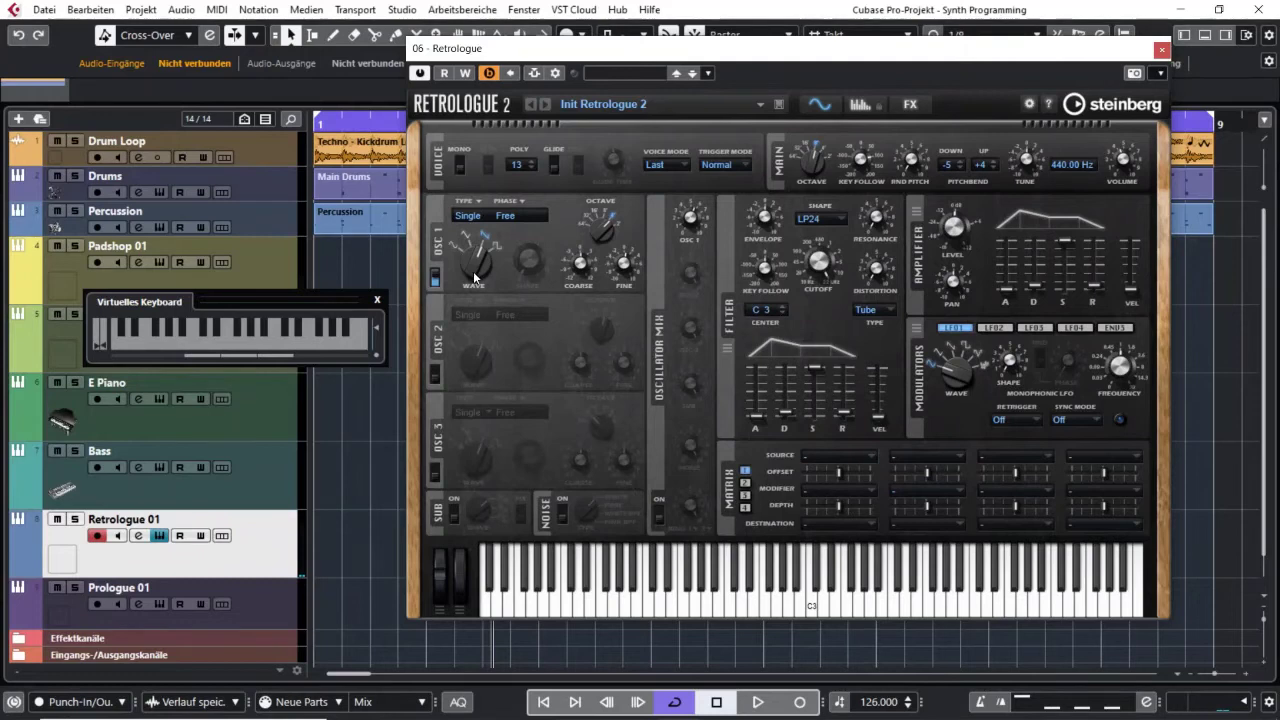
# - Switch oscillator 1 to the square waveform, vary its shape while playing notes, and change the waveform back to sawtooth
pyautogui.moveTo(474, 270); pyautogui.dragTo(452, 209)
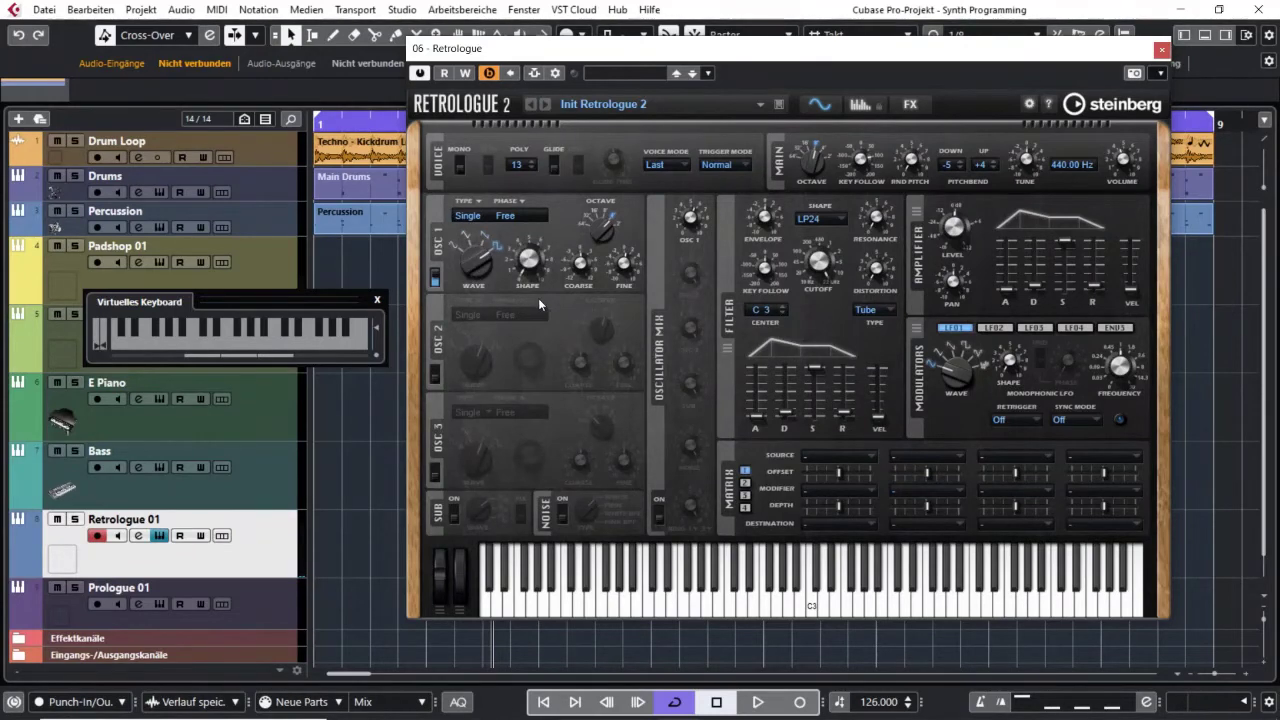
pyautogui.press('q')
pyautogui.press('w')
pyautogui.moveTo(520, 274)
pyautogui.mouseDown()
pyautogui.moveTo(523, 137)
pyautogui.moveTo(512, 268)
pyautogui.mouseUp()
pyautogui.press('d')
pyautogui.press('y')
pyautogui.moveTo(530, 268); pyautogui.dragTo(471, 287)
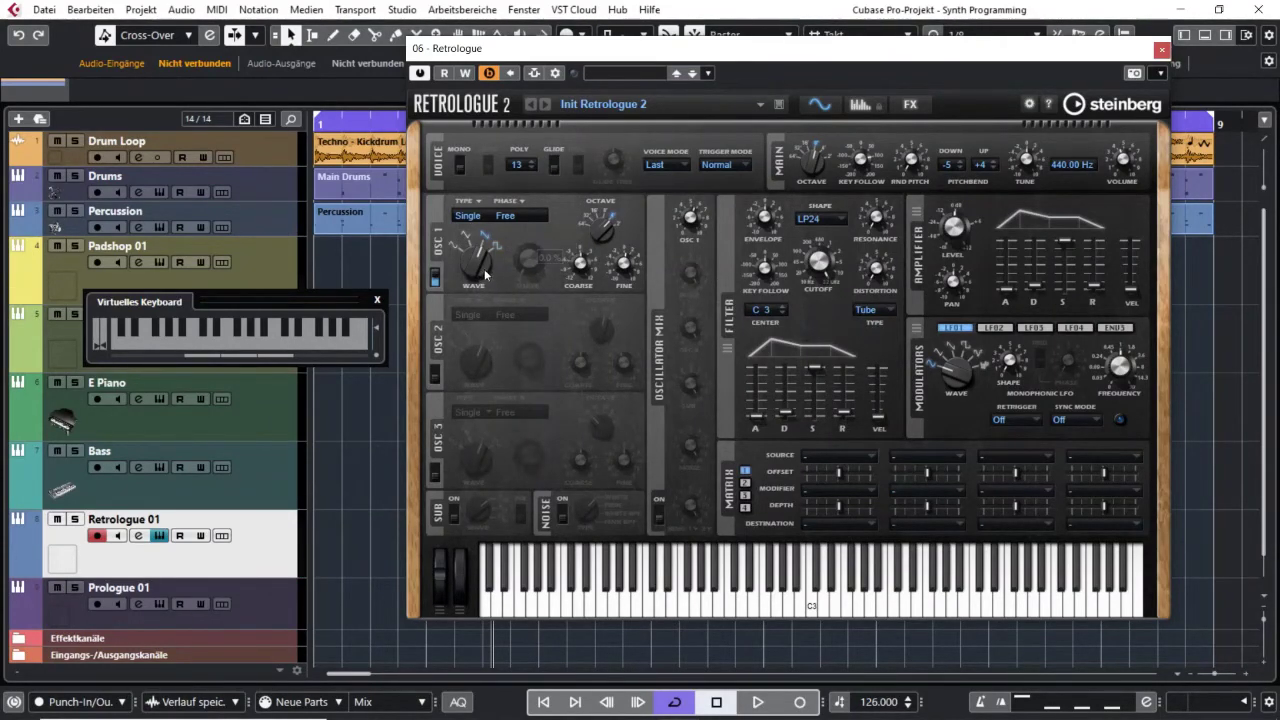
# - Set oscillator 1's waveform to square again and sweep its shape upward from 0.0 % while playing rising notes
pyautogui.moveTo(476, 257); pyautogui.dragTo(472, 215)
pyautogui.moveTo(544, 276)
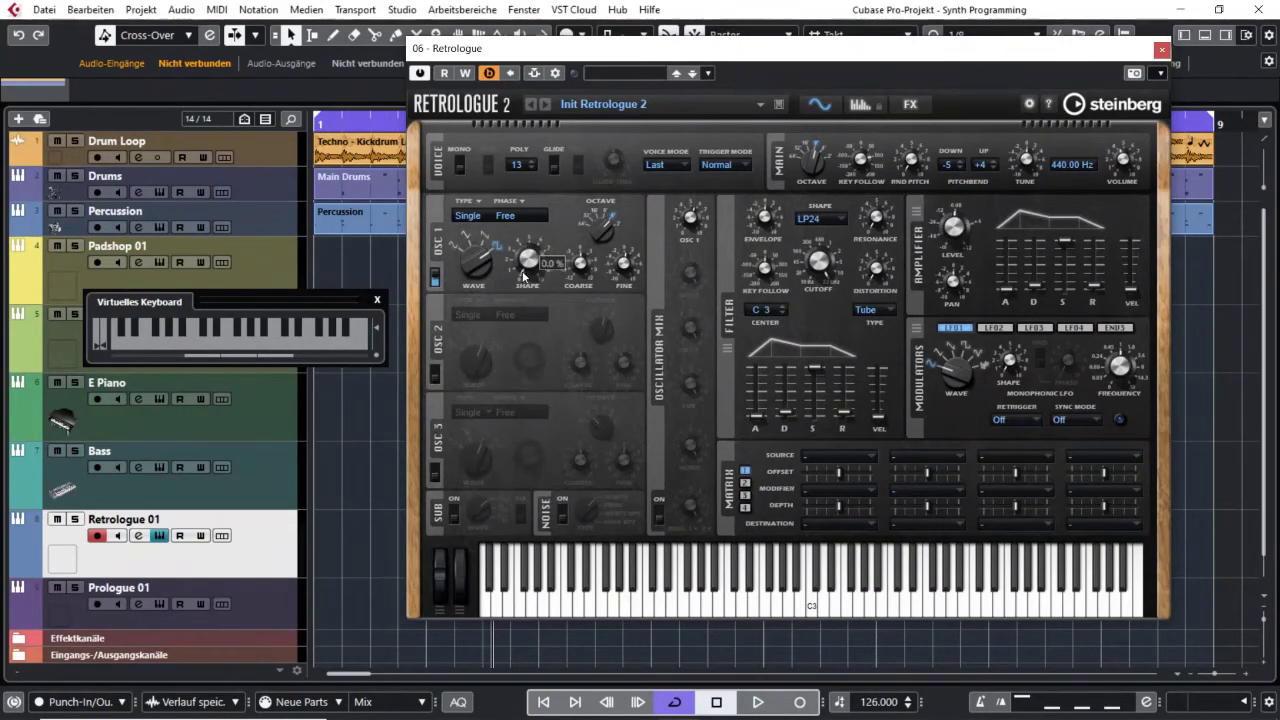
pyautogui.press('q')
pyautogui.press('w')
pyautogui.press('e')
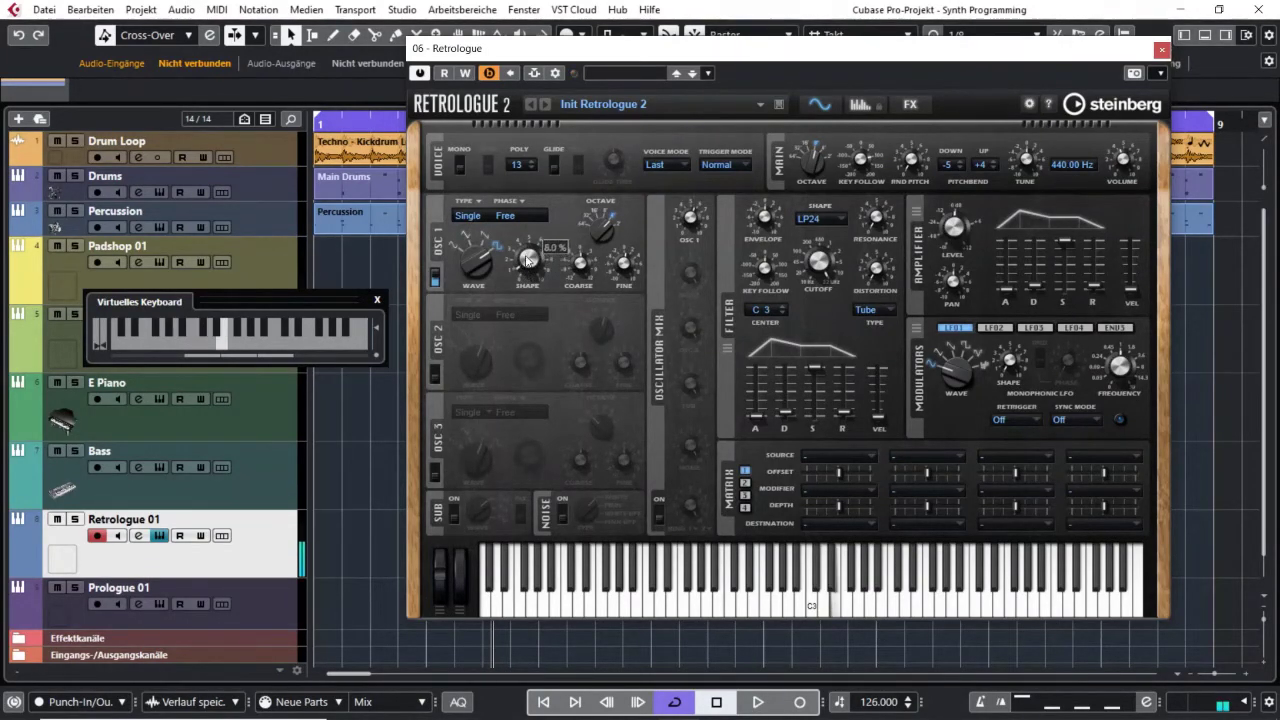
pyautogui.press('r')
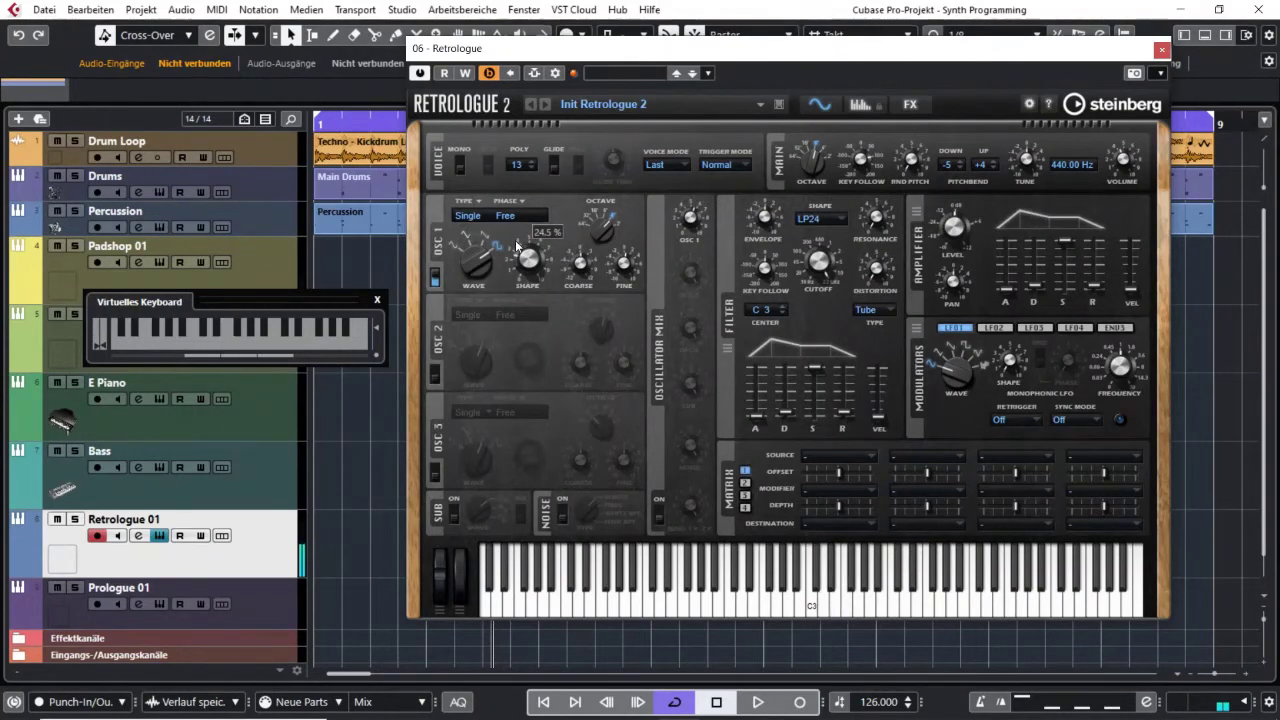
pyautogui.press('t')
pyautogui.moveTo(534, 190)
pyautogui.press('r')
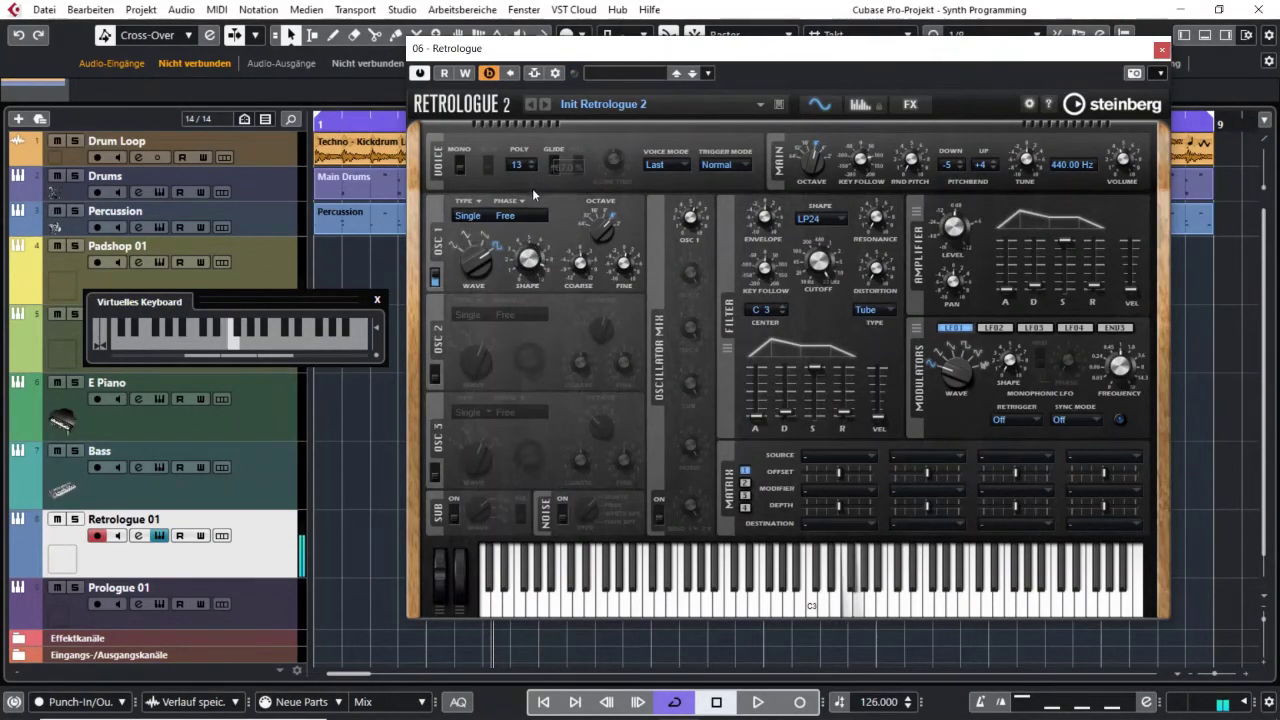
# - Keep playing notes up and down with the square waveform at the raised shape setting
pyautogui.press('e')
pyautogui.press('w')
pyautogui.press('e')
pyautogui.press('r')
pyautogui.press('t')
pyautogui.press('r')
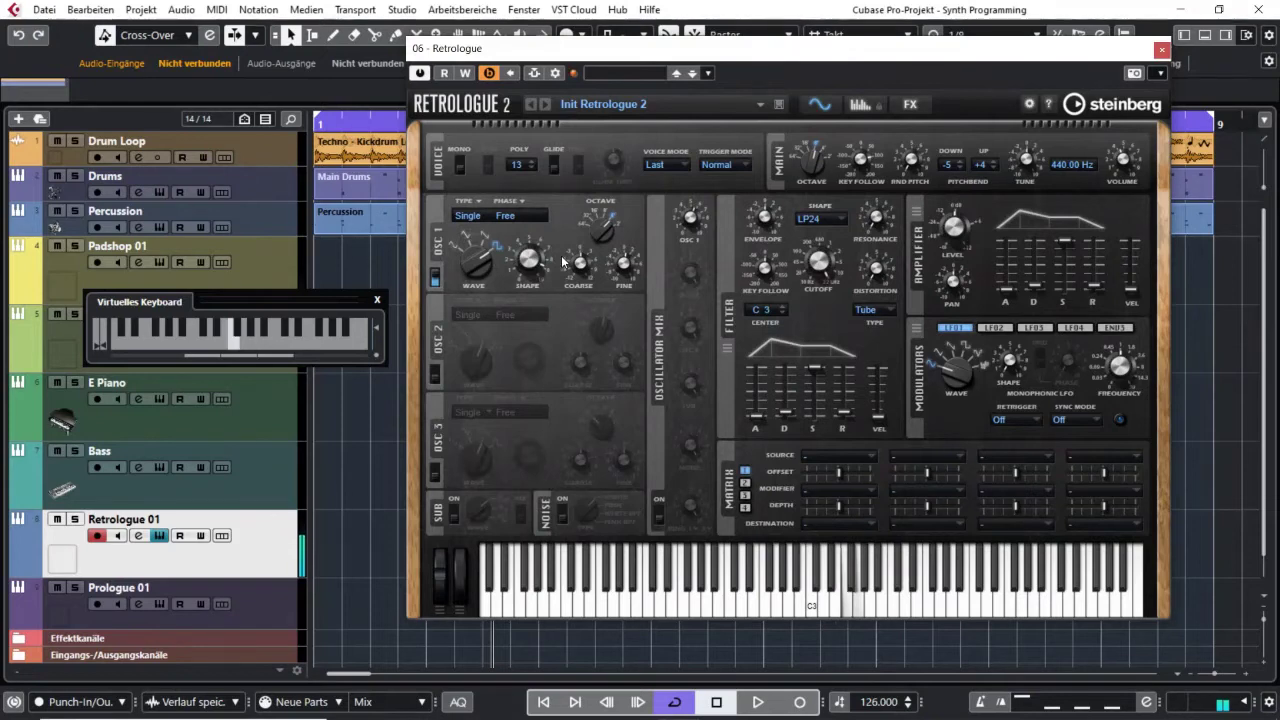
# - Set oscillator 1's octave to 16 and lower its shape to about 3.0 % while playing notes
pyautogui.press('e')
pyautogui.press('w')
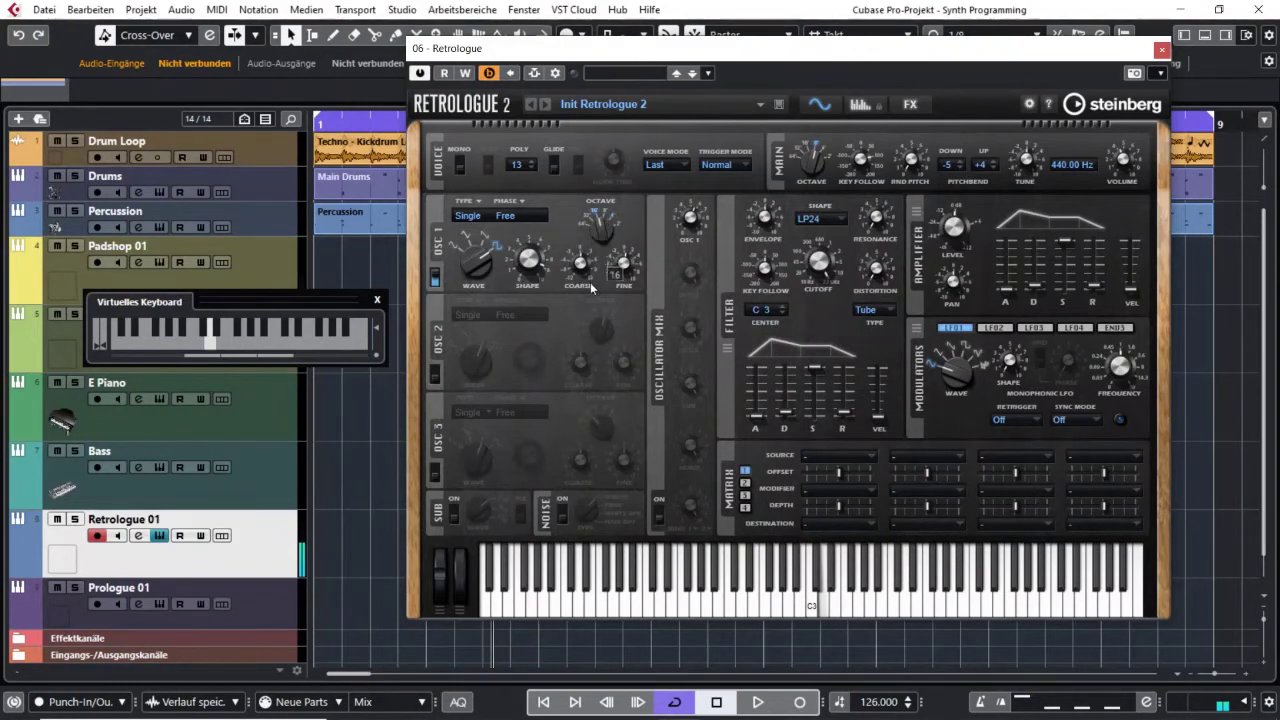
pyautogui.press('e')
pyautogui.press('r')
pyautogui.moveTo(523, 280); pyautogui.dragTo(504, 388)
pyautogui.press('r')
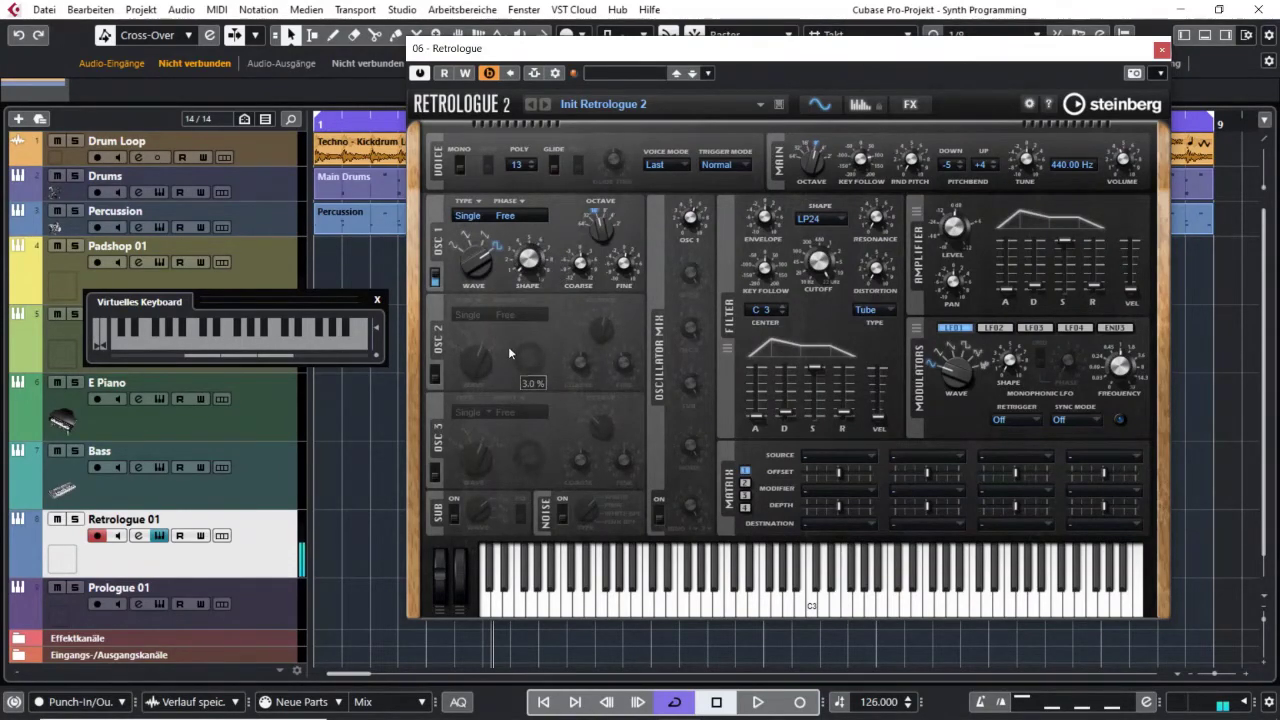
pyautogui.moveTo(536, 289)
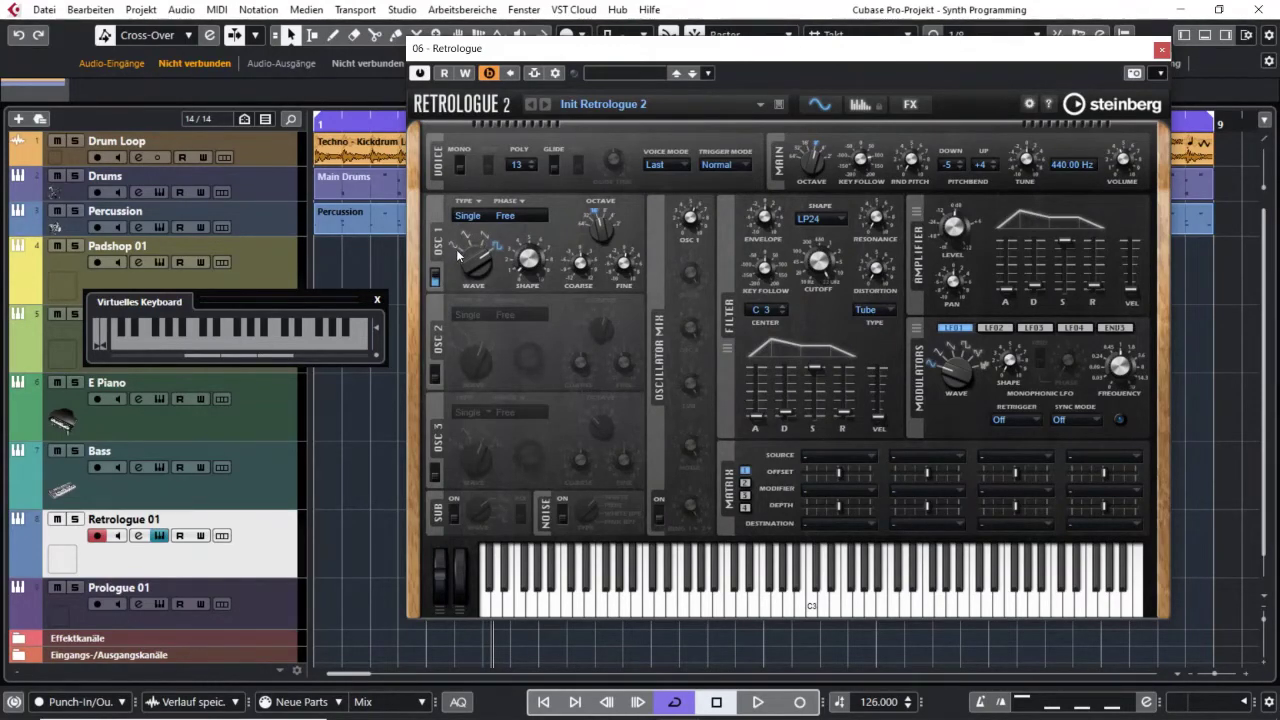
# - Change oscillator 1's waveform from square to sawtooth and set its type to Sync
pyautogui.moveTo(510, 266)
pyautogui.mouseDown()
pyautogui.moveTo(518, 255)
pyautogui.moveTo(501, 262)
pyautogui.mouseUp()
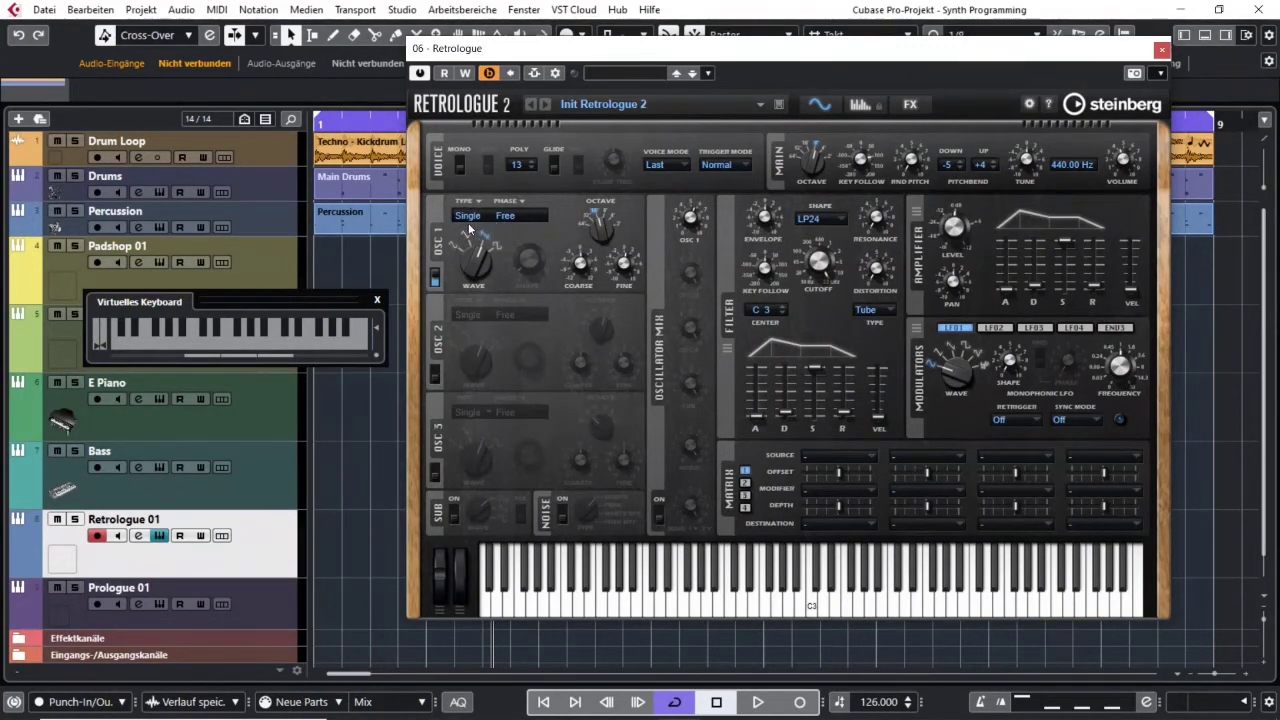
pyautogui.click(470, 216)
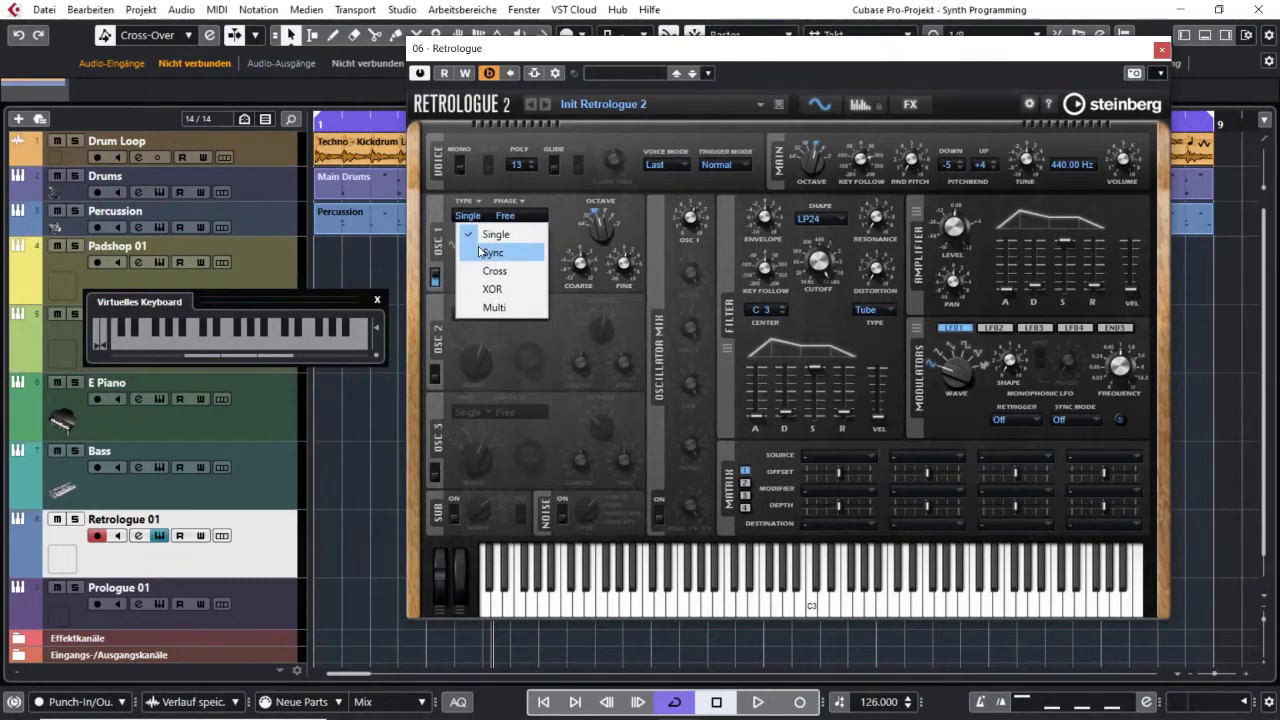
pyautogui.click(482, 252)
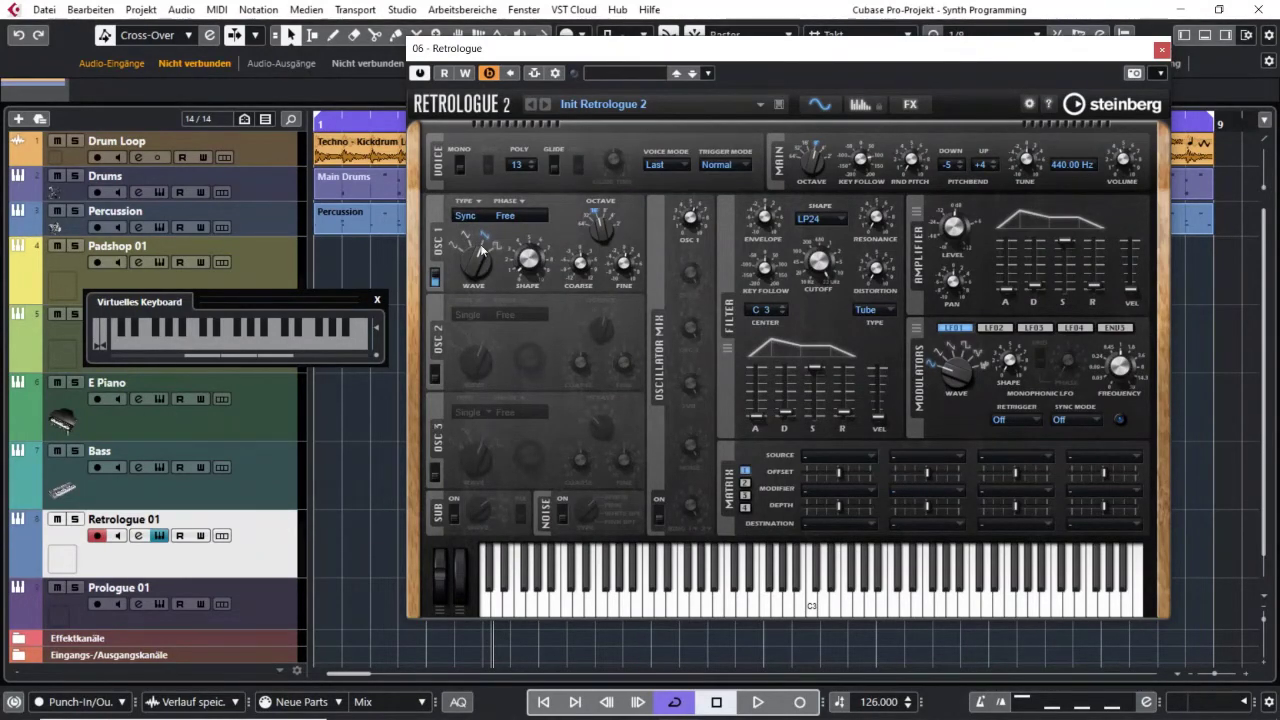
# - Switch oscillator 1's type to Multi and try raising its oscillator number to 3.2
pyautogui.click(478, 218)
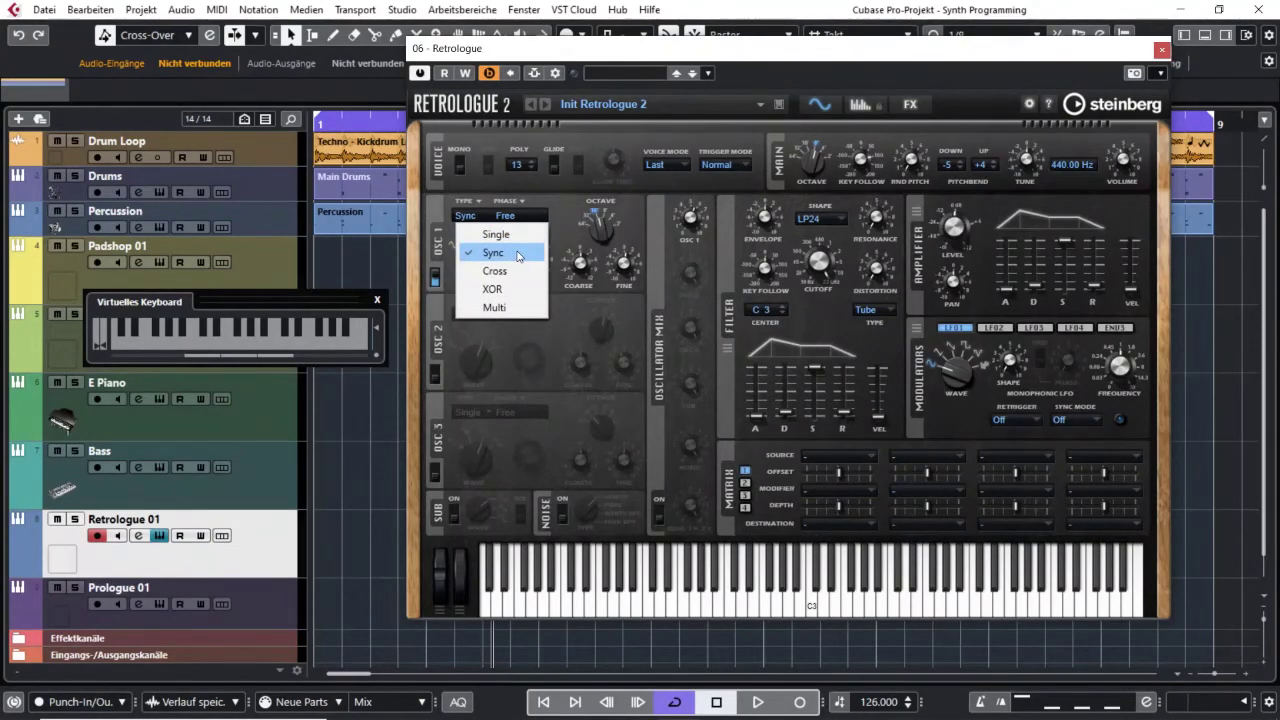
pyautogui.click(510, 310)
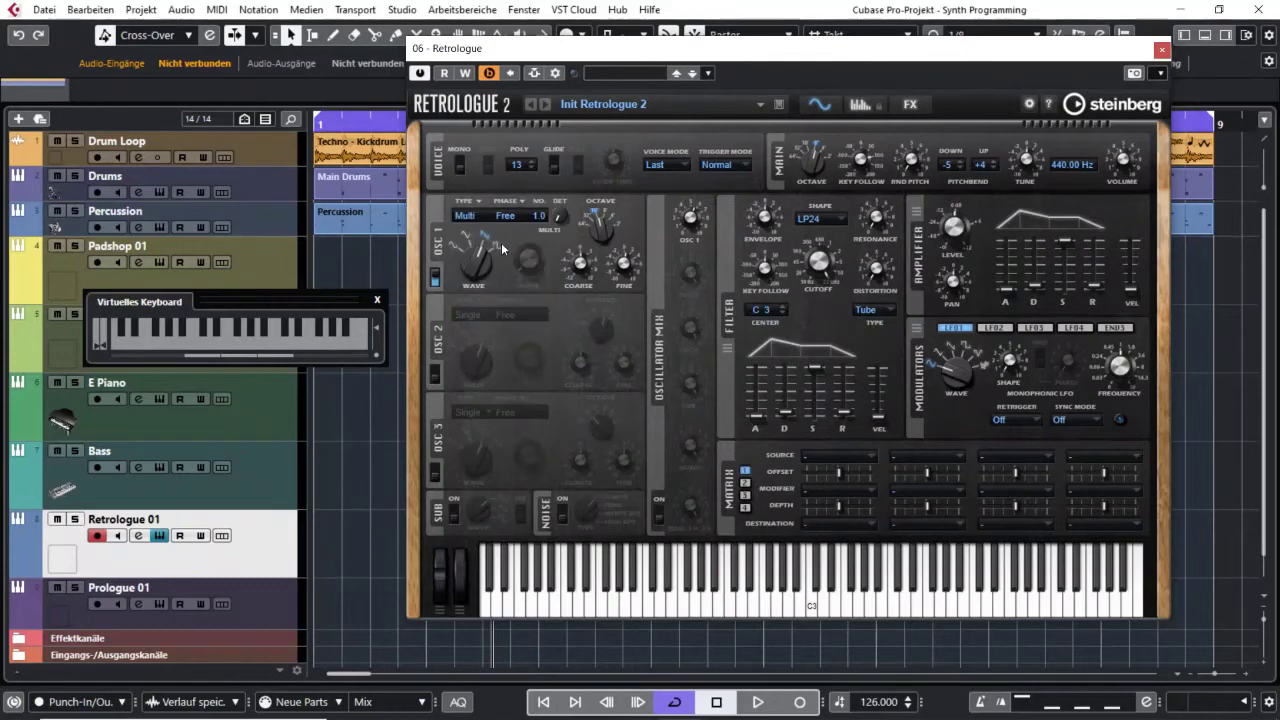
pyautogui.moveTo(541, 219); pyautogui.dragTo(541, 206)
pyautogui.moveTo(540, 160)
pyautogui.mouseDown()
pyautogui.moveTo(541, 145)
pyautogui.moveTo(543, 161)
pyautogui.mouseUp()
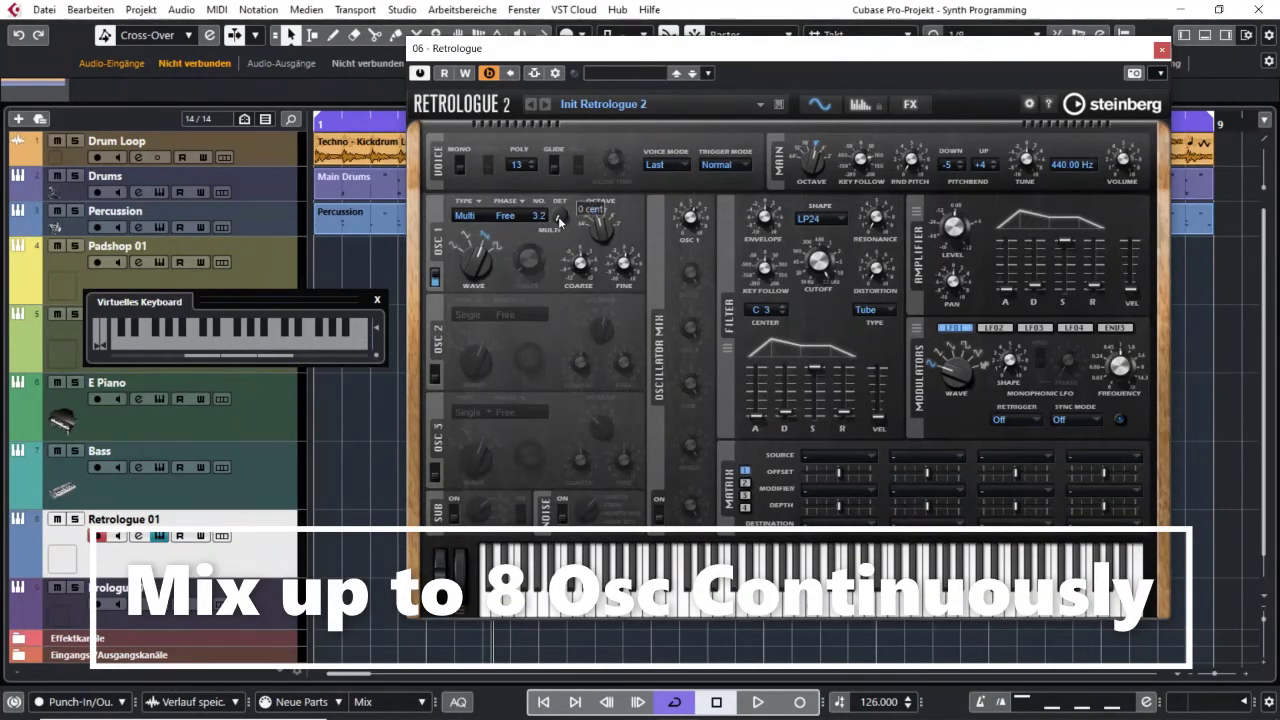
pyautogui.moveTo(557, 220)
pyautogui.mouseDown()
pyautogui.moveTo(557, 142)
pyautogui.moveTo(559, 256)
pyautogui.moveTo(546, 242)
pyautogui.mouseUp()
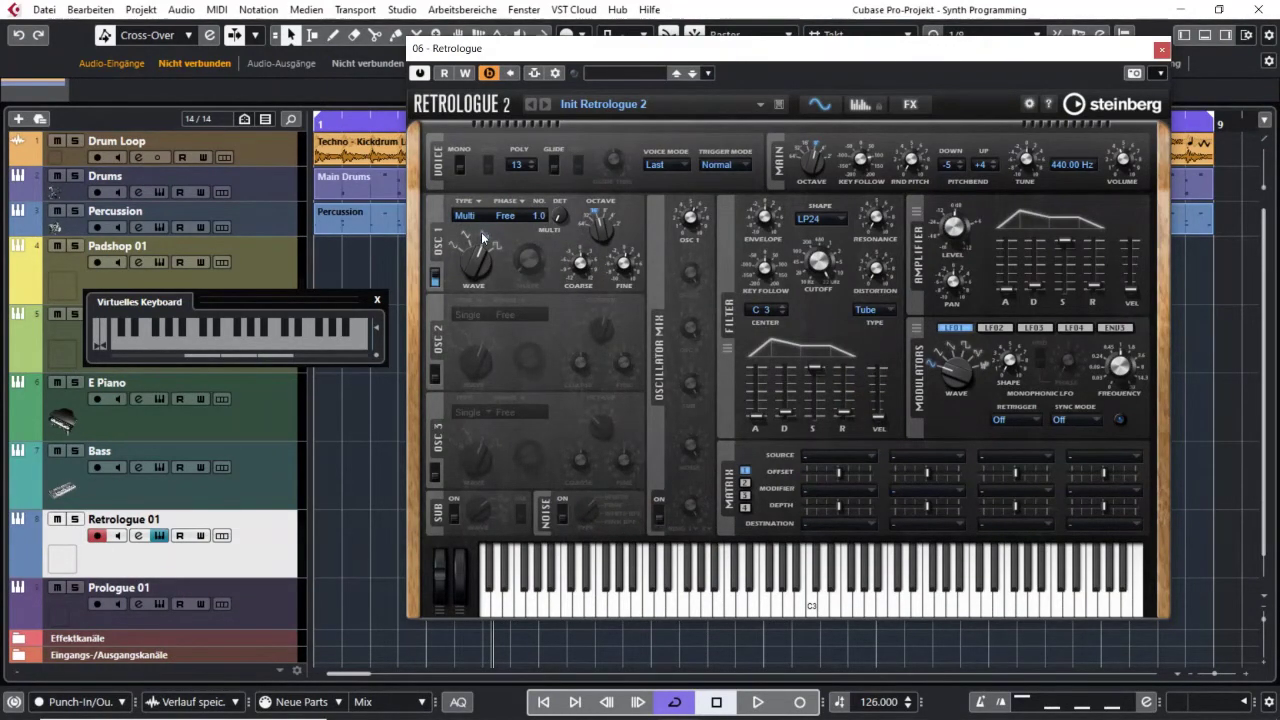
# - Try another waveform on oscillator 1, return it to sawtooth, and play a repeated note with the oscillator number at 1.0
pyautogui.moveTo(471, 257); pyautogui.dragTo(469, 264)
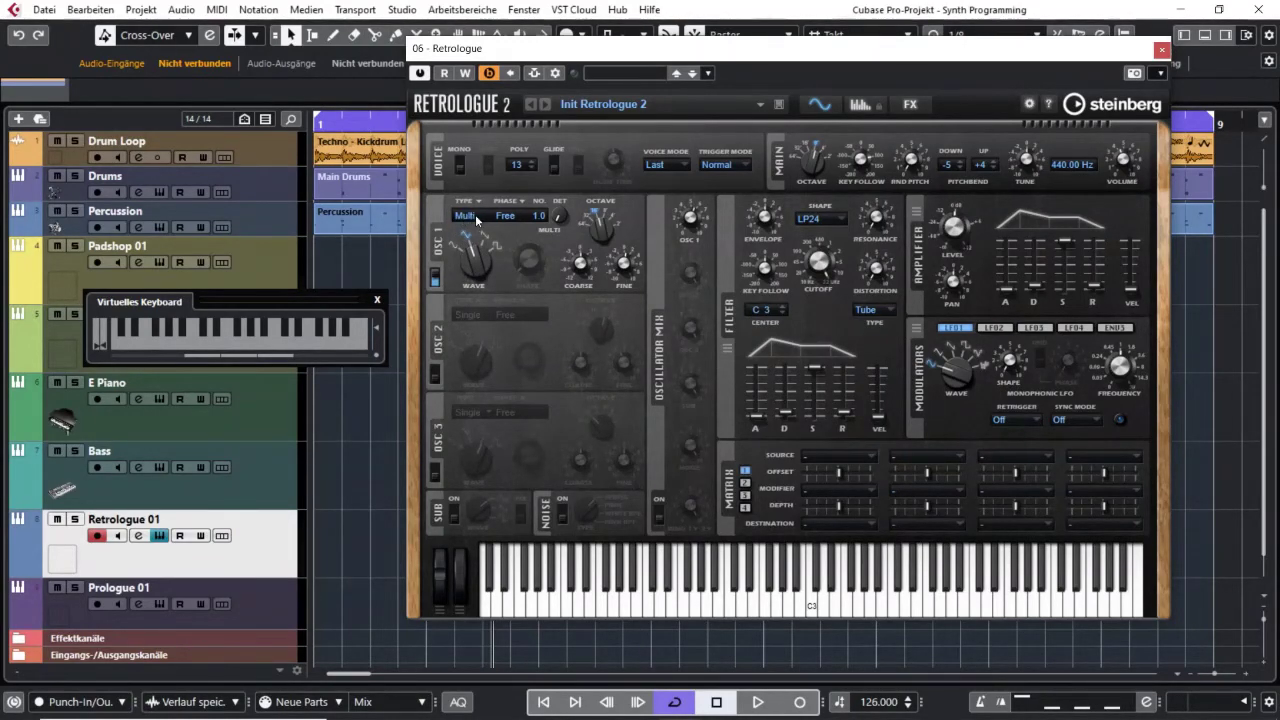
pyautogui.moveTo(538, 215); pyautogui.dragTo(538, 255)
pyautogui.click(485, 237)
pyautogui.press('z')
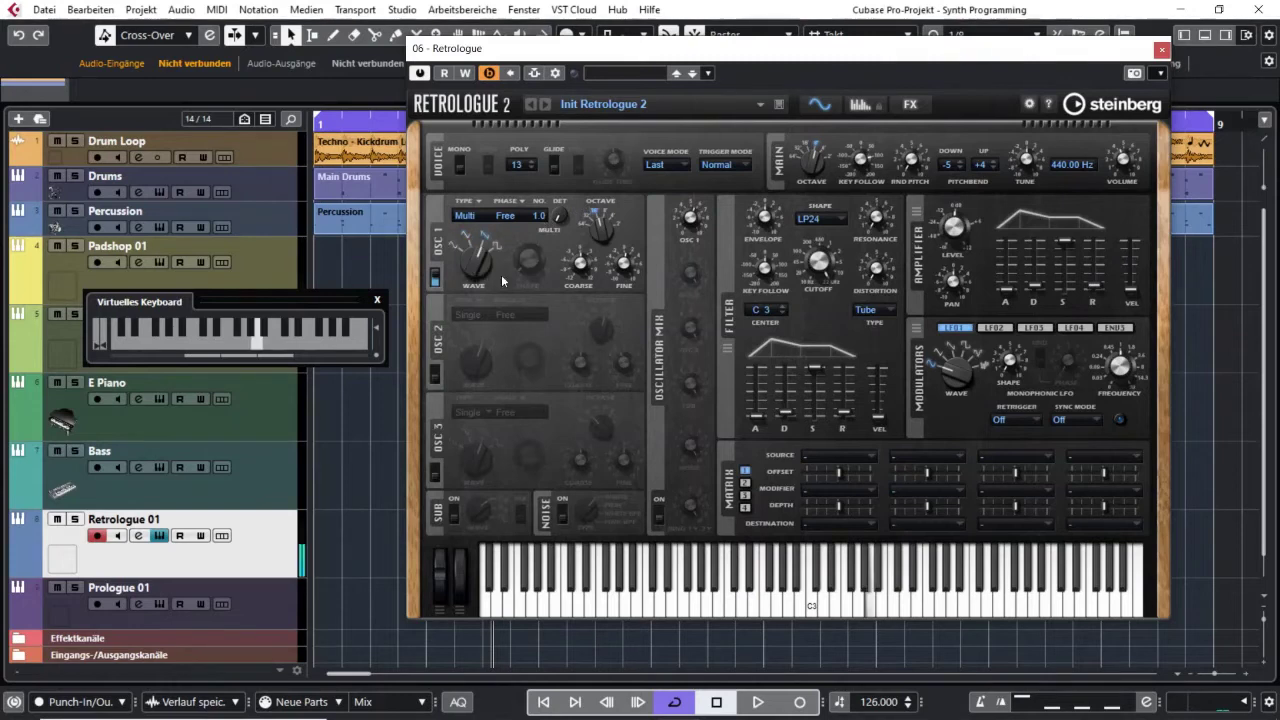
pyautogui.press('z')
pyautogui.press('z')
# - Sweep oscillator 1's Multi number up and back down to 1.0 twice while playing a repeated note
pyautogui.moveTo(548, 215); pyautogui.dragTo(548, 109)
pyautogui.press('z')
pyautogui.press('z')
pyautogui.press('z')
pyautogui.moveTo(542, 217); pyautogui.dragTo(525, 346)
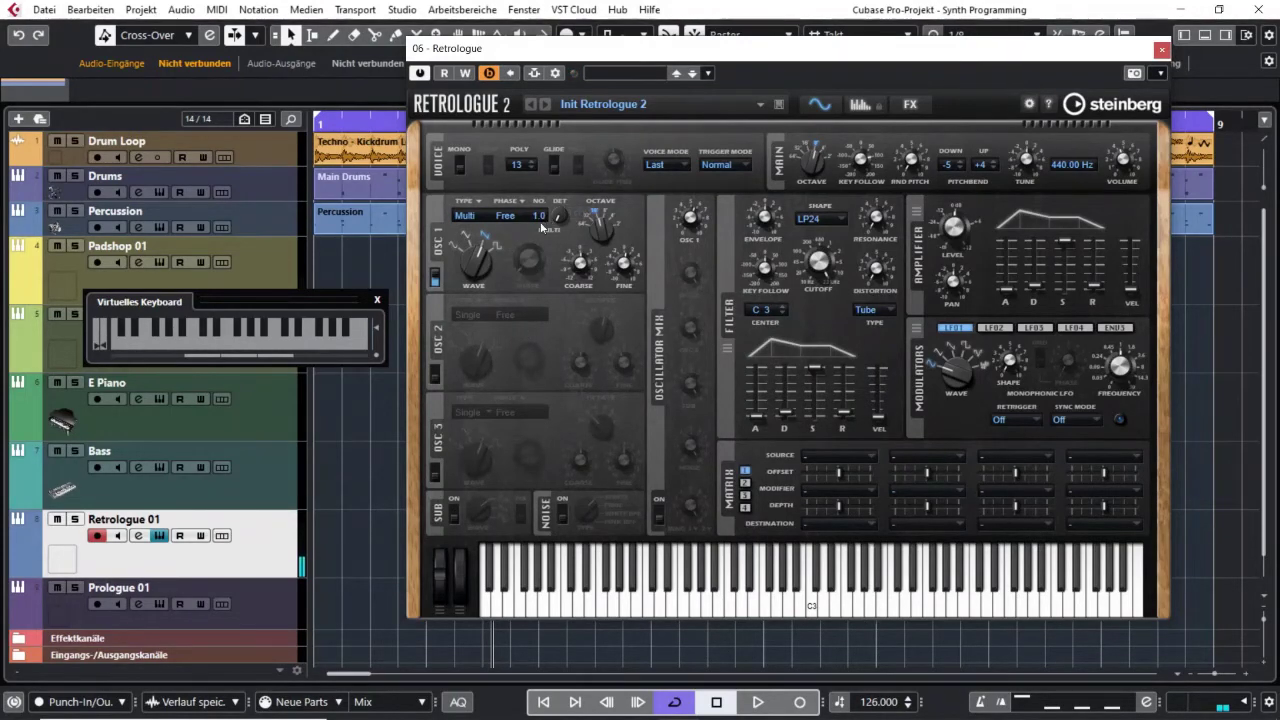
pyautogui.moveTo(537, 222); pyautogui.dragTo(542, 183)
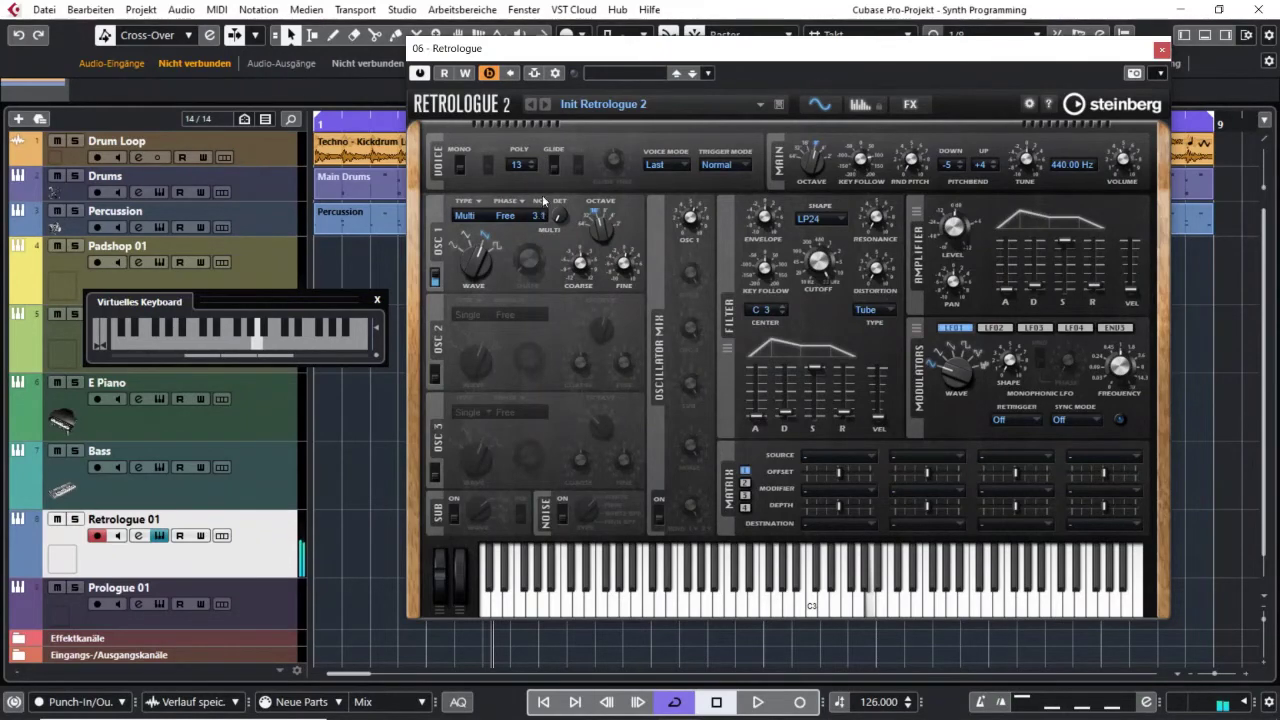
pyautogui.moveTo(539, 236); pyautogui.dragTo(539, 260)
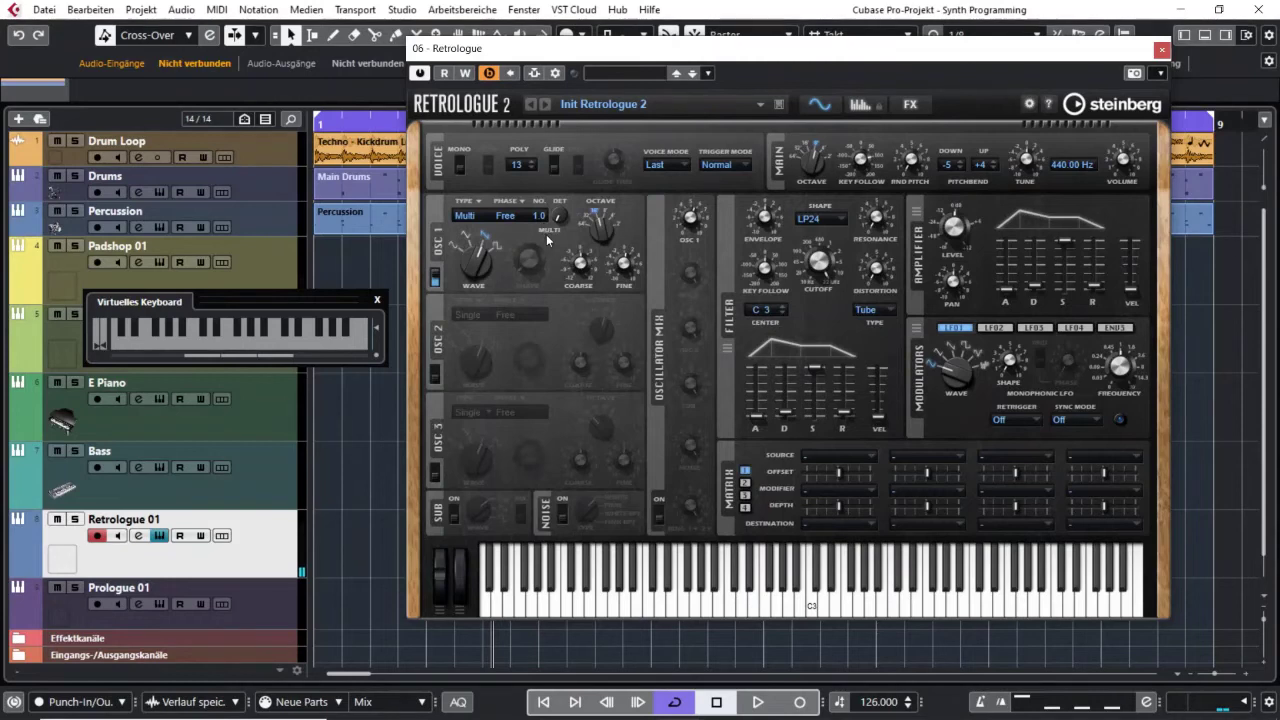
# - Raise oscillator 1's Multi detune and set its oscillator number to 4.7 while playing notes
pyautogui.moveTo(559, 219); pyautogui.dragTo(559, 184)
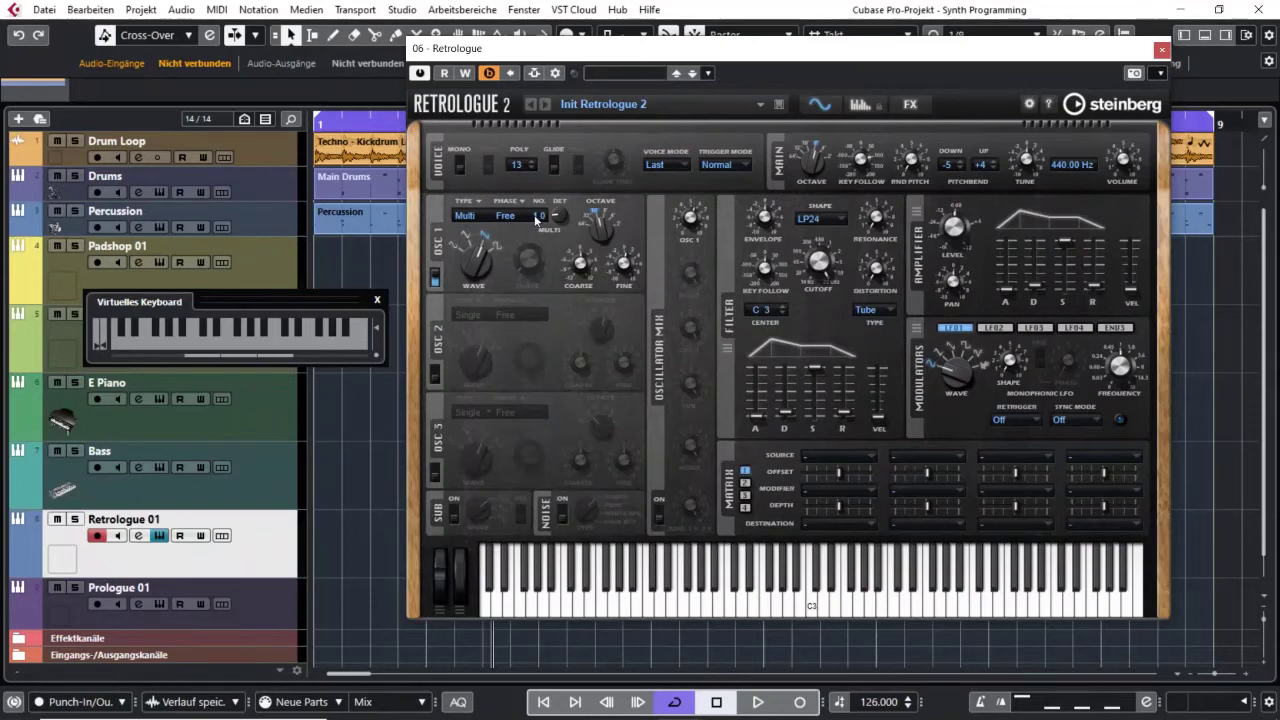
pyautogui.press('w')
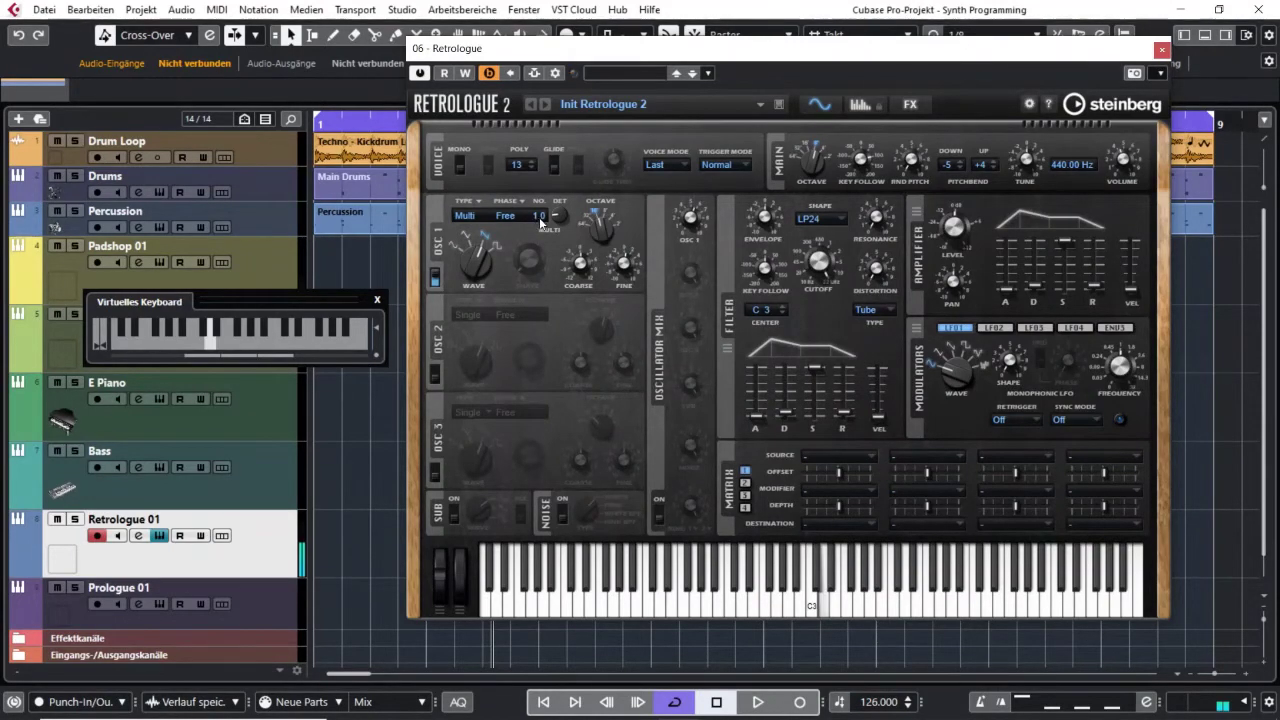
pyautogui.moveTo(539, 217); pyautogui.dragTo(538, 190)
pyautogui.press('e')
pyautogui.press('w')
pyautogui.press('q')
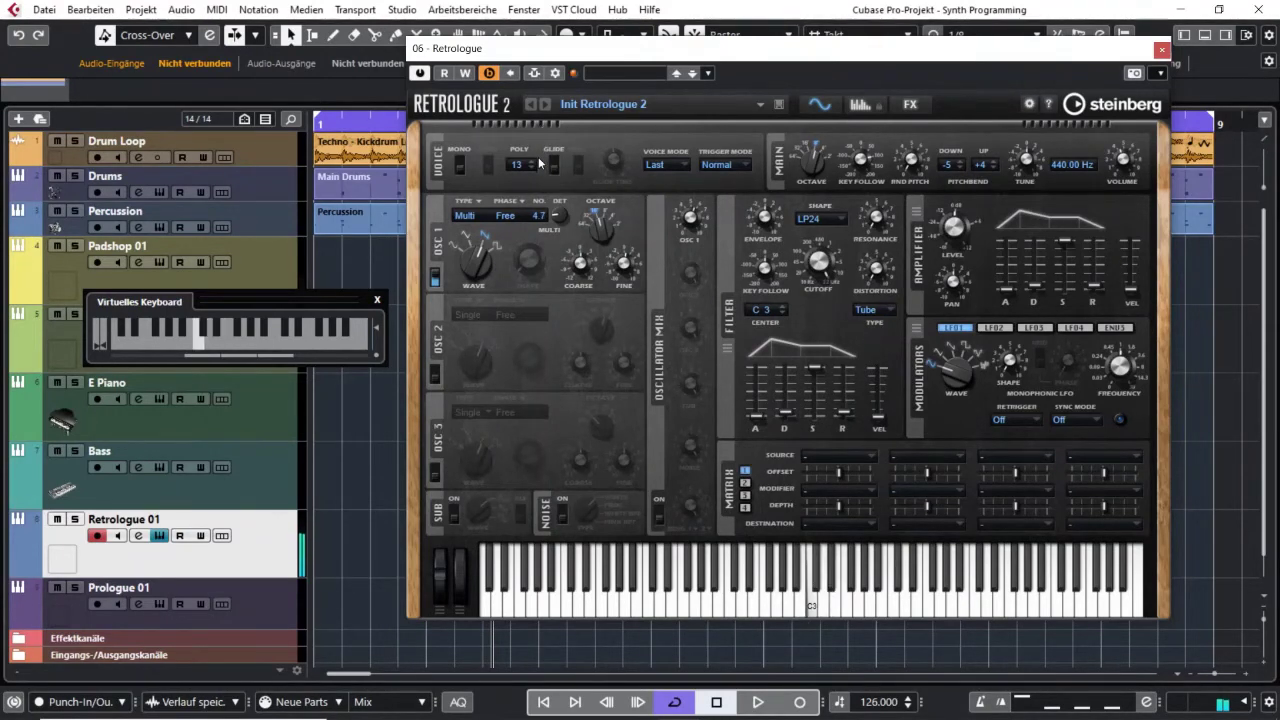
# - Play notes up and down to audition the detuned Multi sound
pyautogui.press('w')
pyautogui.press('e')
pyautogui.press('r')
pyautogui.press('t')
pyautogui.press('r')
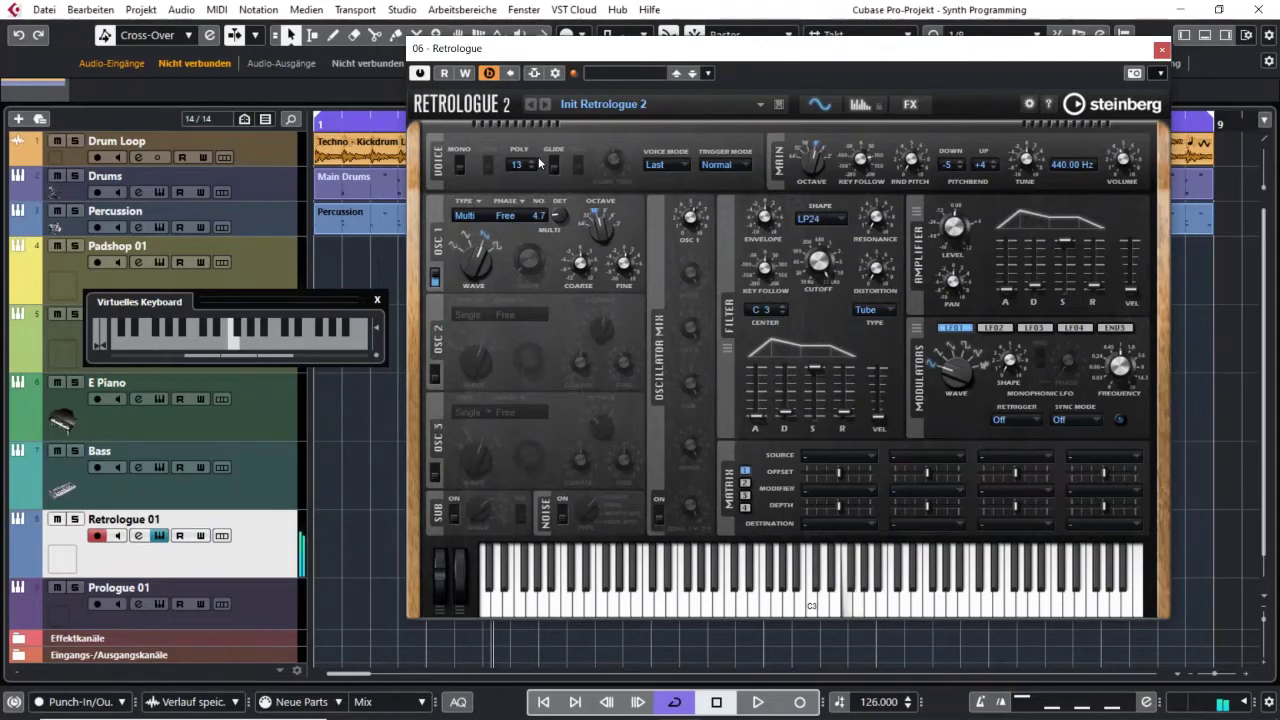
pyautogui.press('c')
pyautogui.press('x')
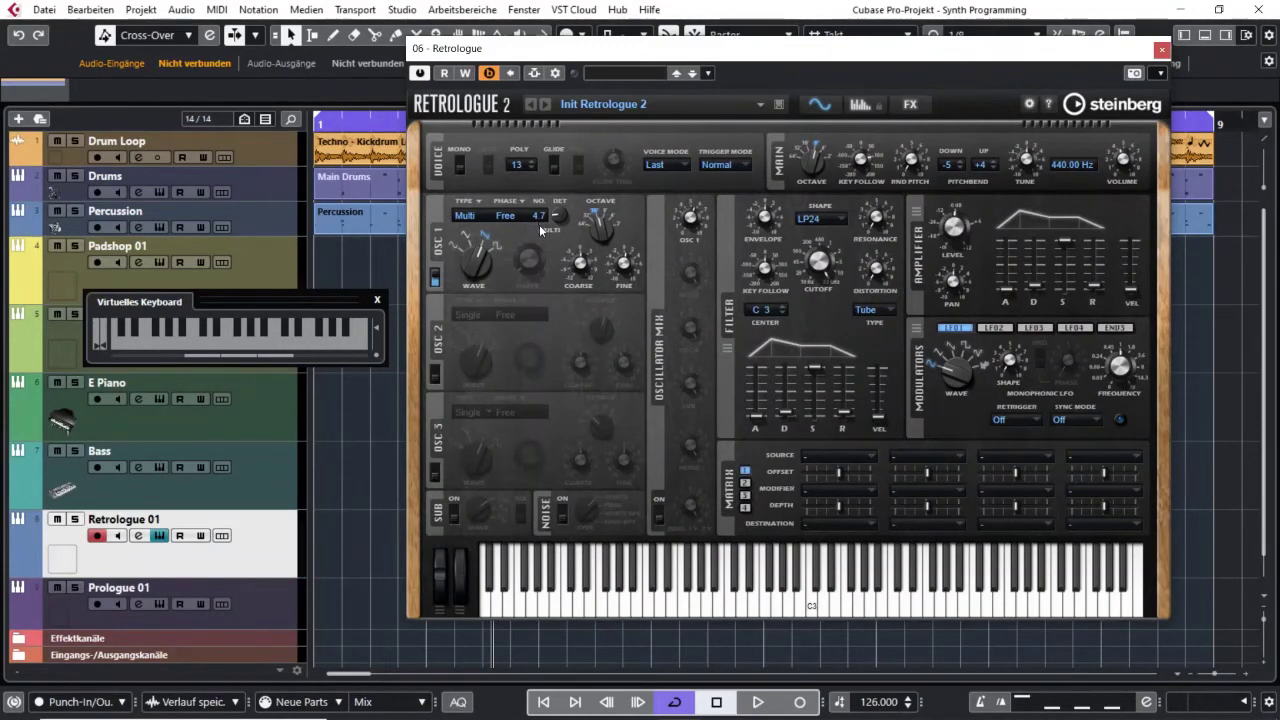
# - Switch oscillator 1's type to XOR and play notes up and down
pyautogui.click(468, 215)
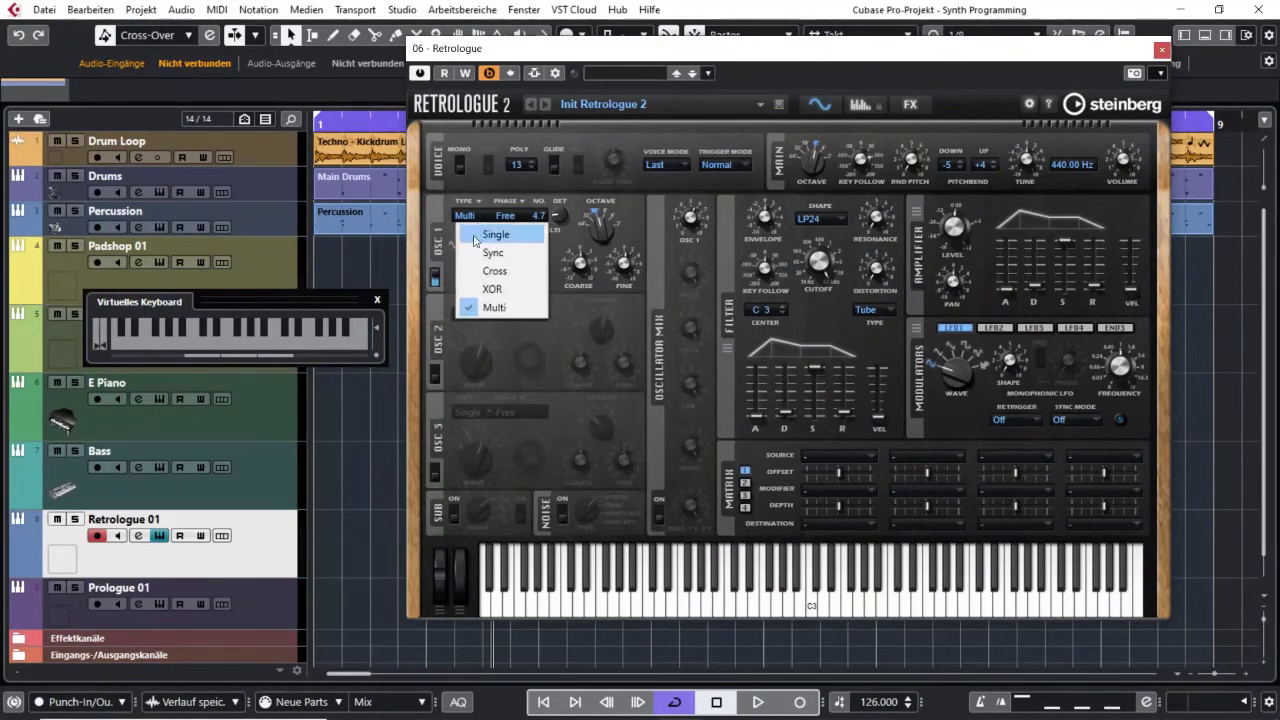
pyautogui.click(500, 288)
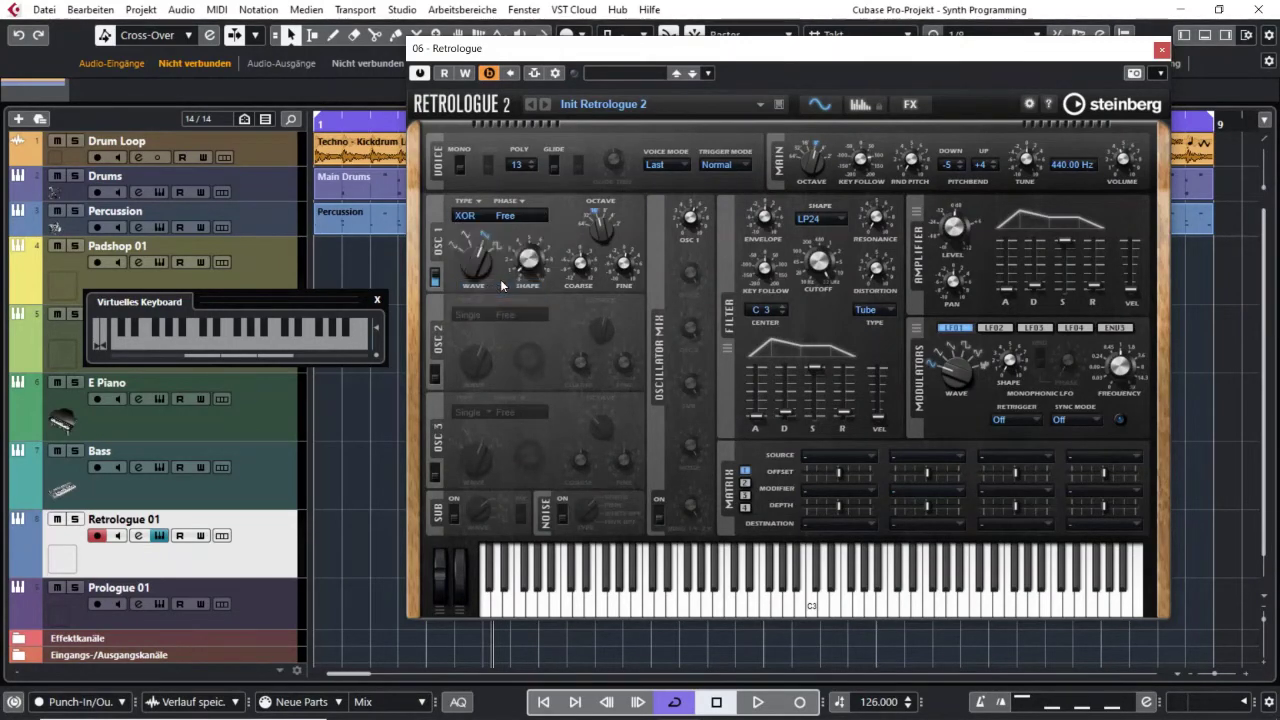
pyautogui.press('w')
pyautogui.press('e')
pyautogui.press('r')
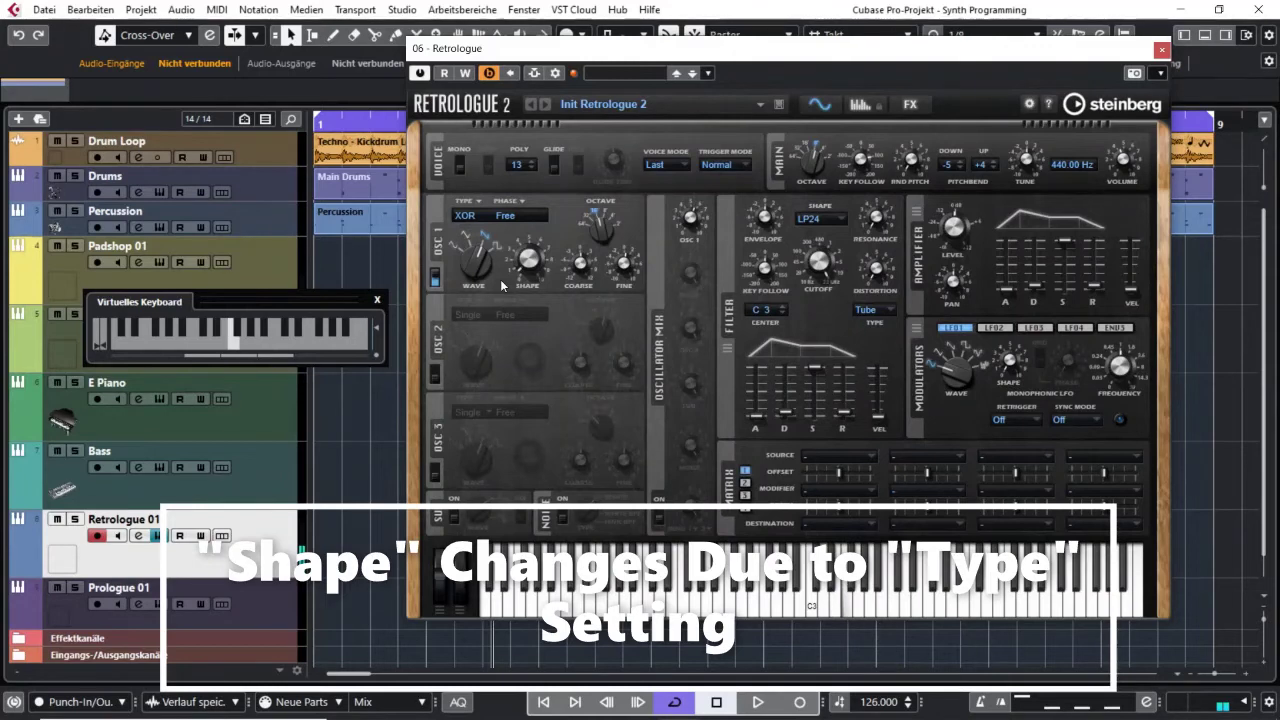
pyautogui.press('e')
pyautogui.press('w')
# - Adjust oscillator 1's shape to about 31.0 % while playing notes with the XOR type
pyautogui.moveTo(523, 269)
pyautogui.mouseDown()
pyautogui.moveTo(523, 241)
pyautogui.moveTo(528, 253)
pyautogui.mouseUp()
pyautogui.press('e')
pyautogui.press('w')
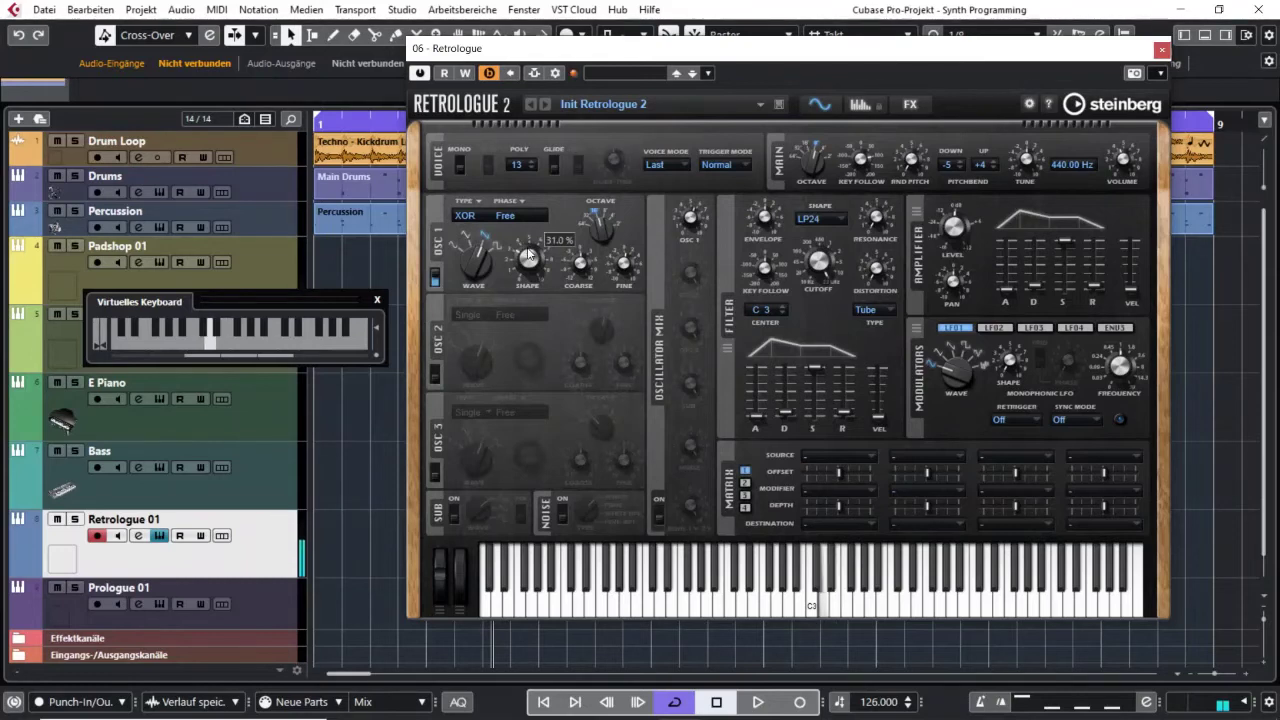
pyautogui.press('e')
pyautogui.press('w')
pyautogui.press('q')
pyautogui.press('w')
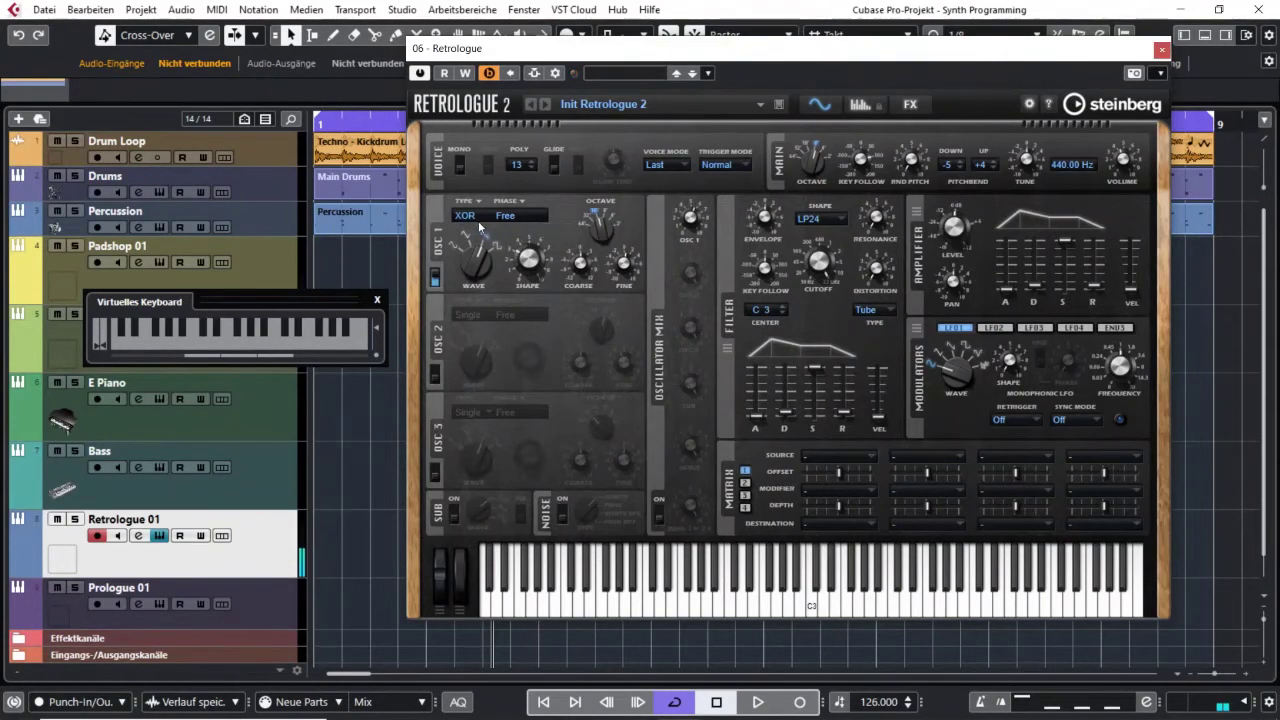
# - Switch oscillator 1's type to Cross and lower its shape to about 23.5 % while playing a note
pyautogui.click(478, 219)
pyautogui.click(506, 271)
pyautogui.moveTo(528, 262)
pyautogui.mouseDown()
pyautogui.moveTo(524, 238)
pyautogui.moveTo(518, 279)
pyautogui.mouseUp()
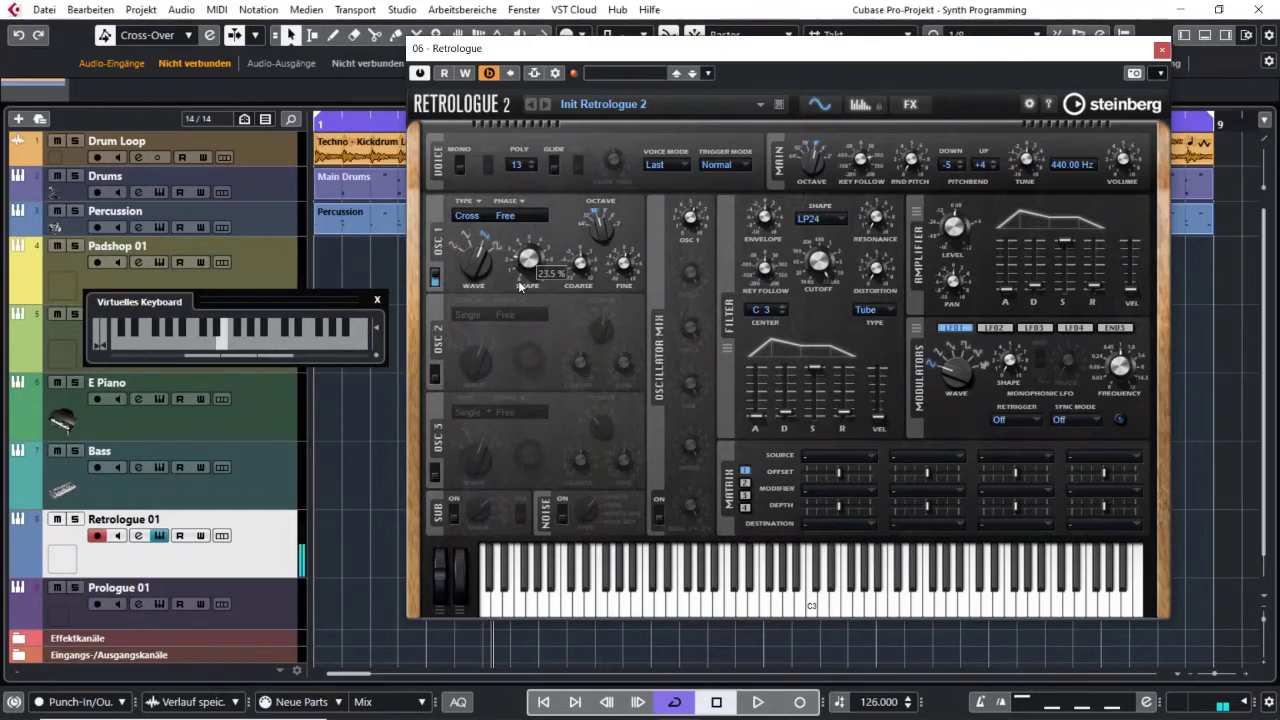
# - Switch oscillator 1's type to Sync and sweep its shape upward while playing notes
pyautogui.click(478, 216)
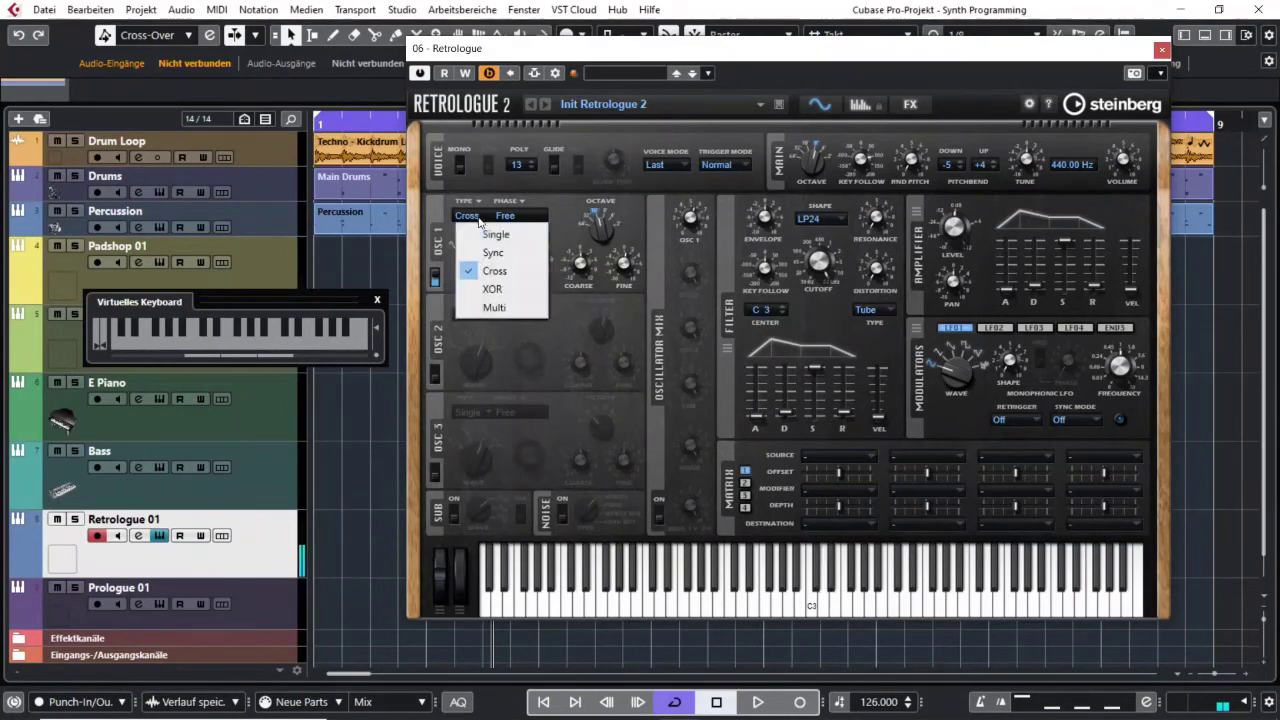
pyautogui.click(482, 177)
pyautogui.moveTo(530, 277); pyautogui.dragTo(539, 214)
pyautogui.press('t')
pyautogui.press('w')
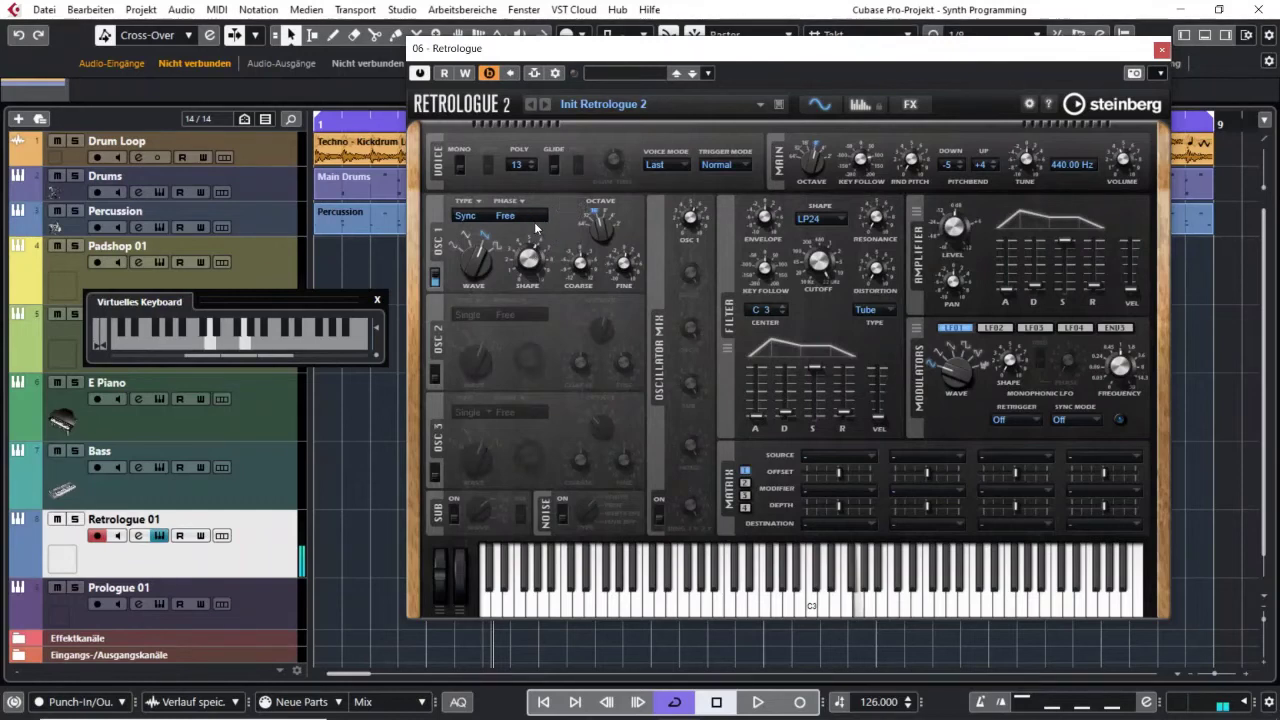
# - Keep playing alternating and descending notes to audition the Sync sound at the raised shape setting
pyautogui.press('t')
pyautogui.press('w')
pyautogui.press('t')
pyautogui.press('r')
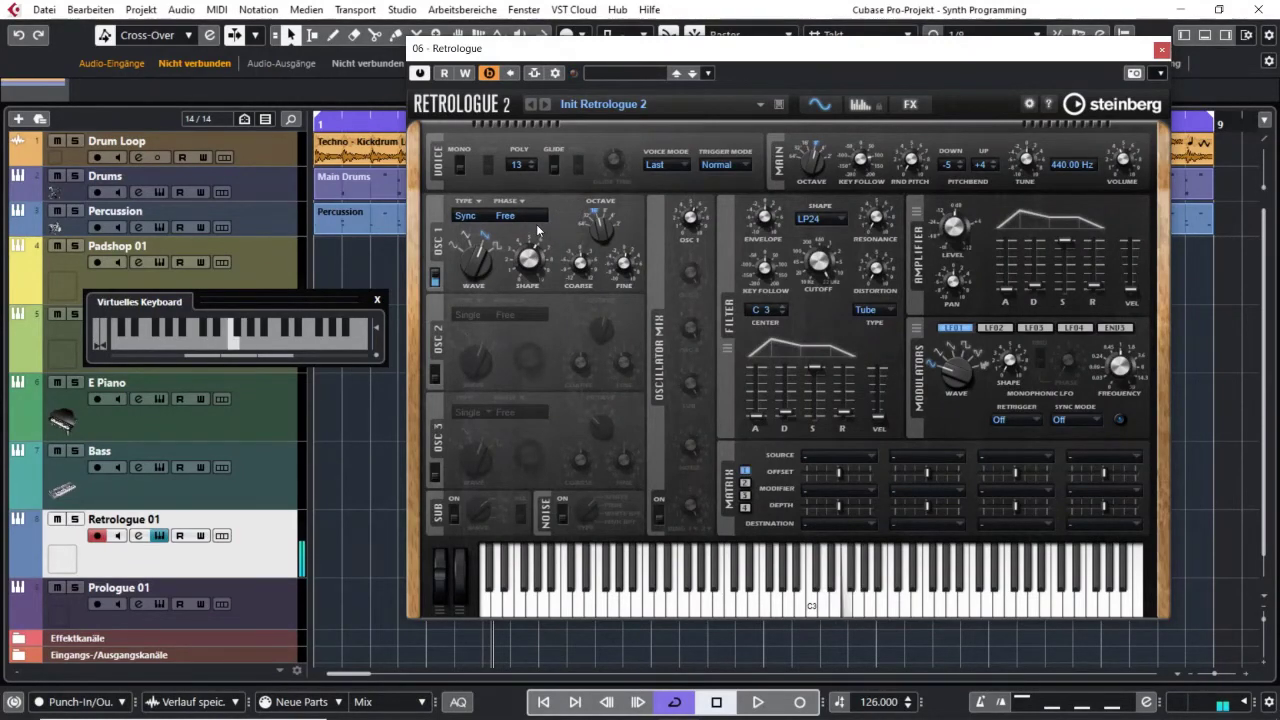
pyautogui.press('t')
pyautogui.press('r')
pyautogui.press('e')
pyautogui.press('w')
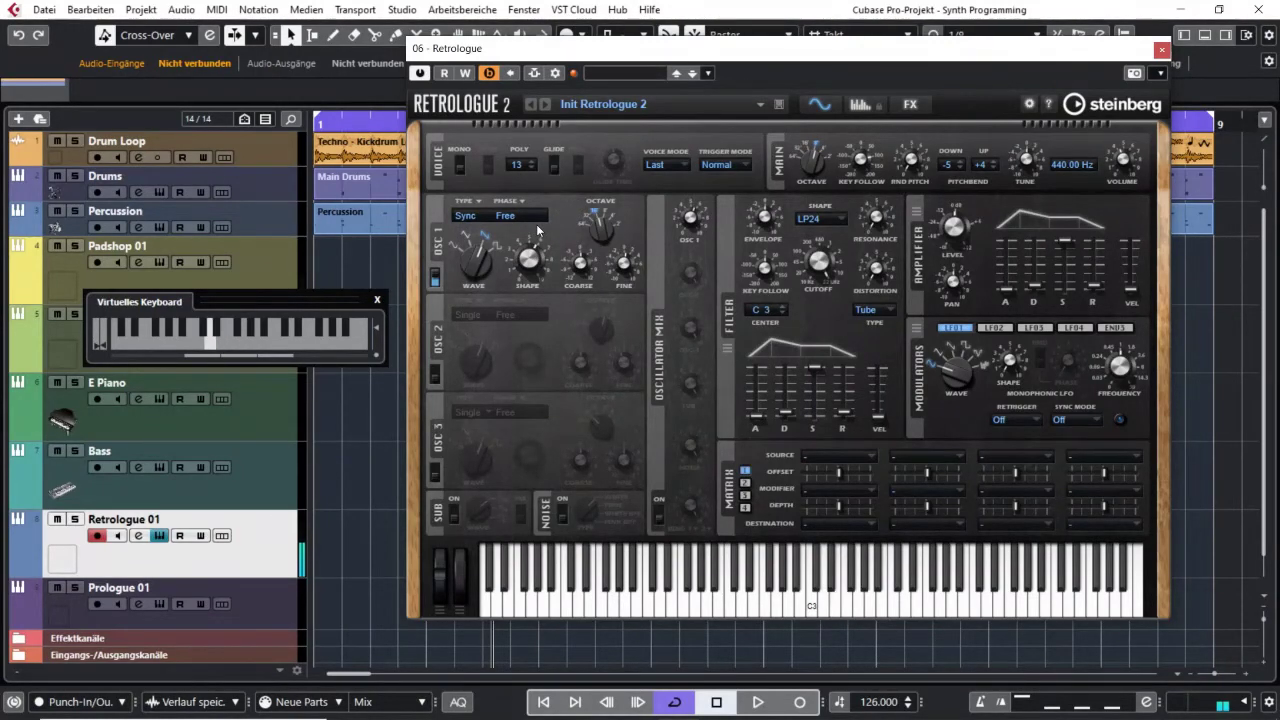
# - Set oscillator 1's type to Single and switch on oscillator 2, oscillator 3, the sub oscillator and the noise generator
pyautogui.click(480, 216)
pyautogui.click(481, 235)
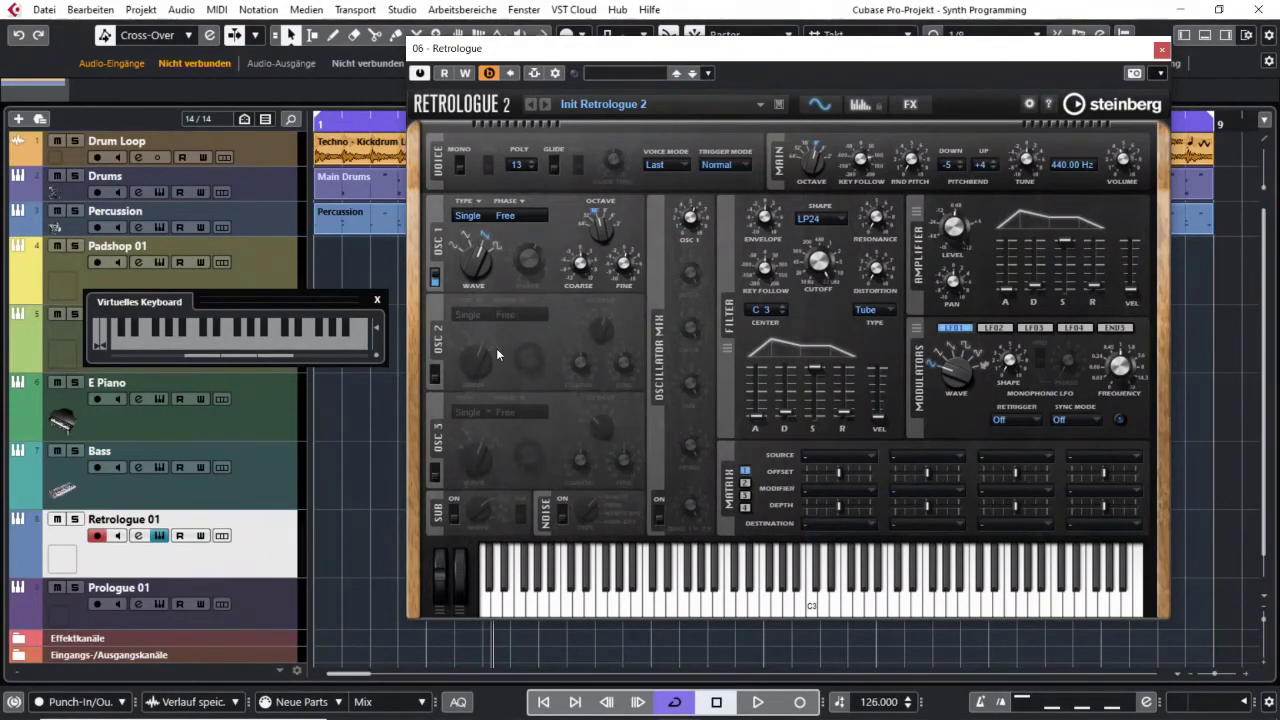
pyautogui.click(435, 368)
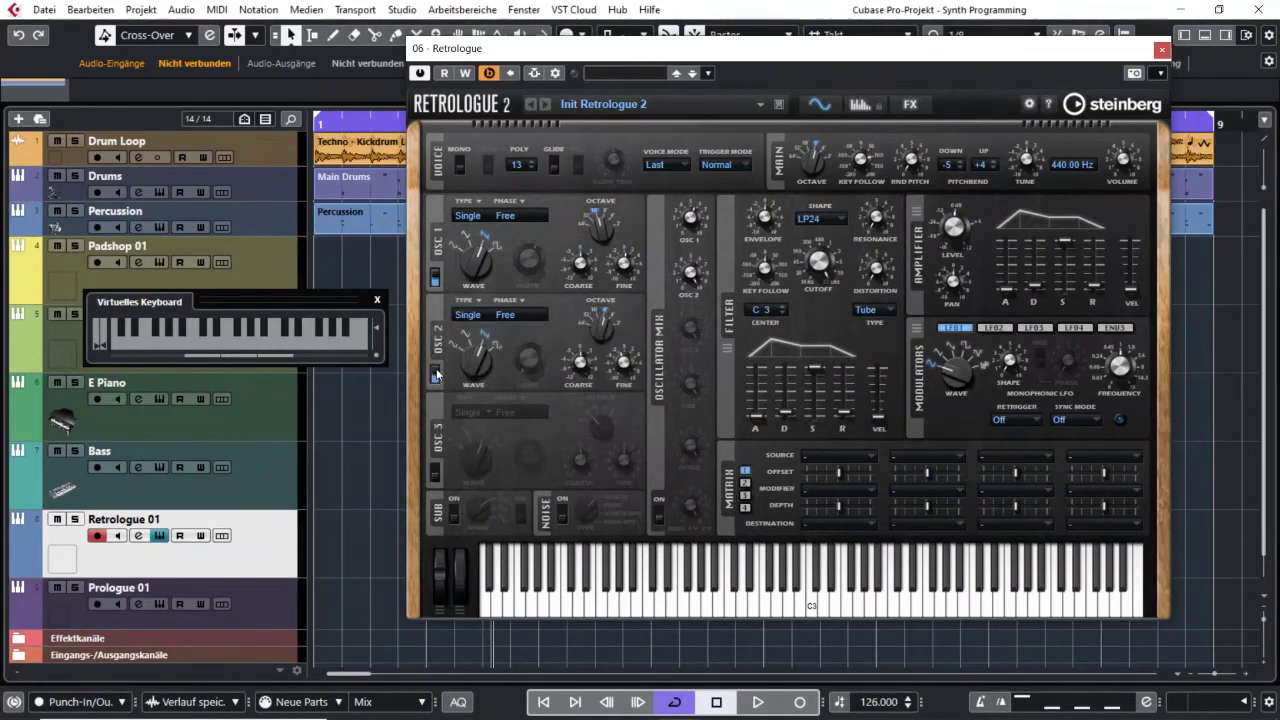
pyautogui.click(436, 472)
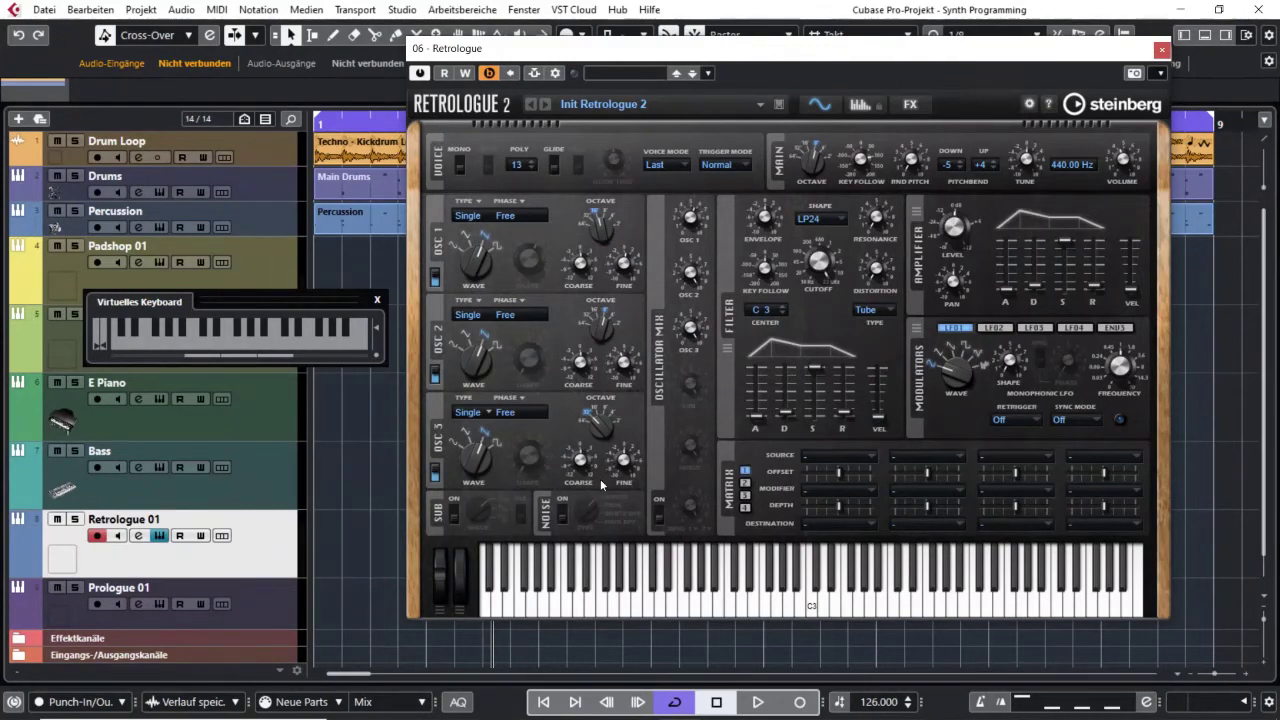
pyautogui.click(457, 516)
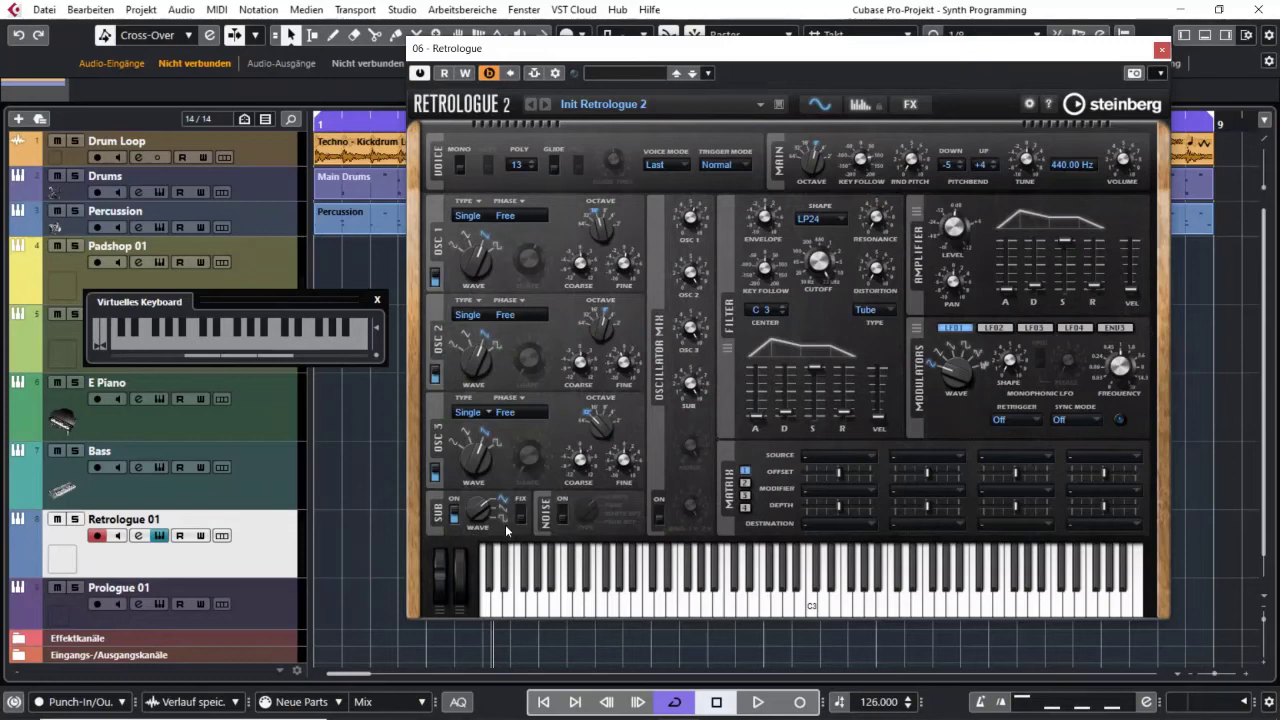
pyautogui.click(563, 515)
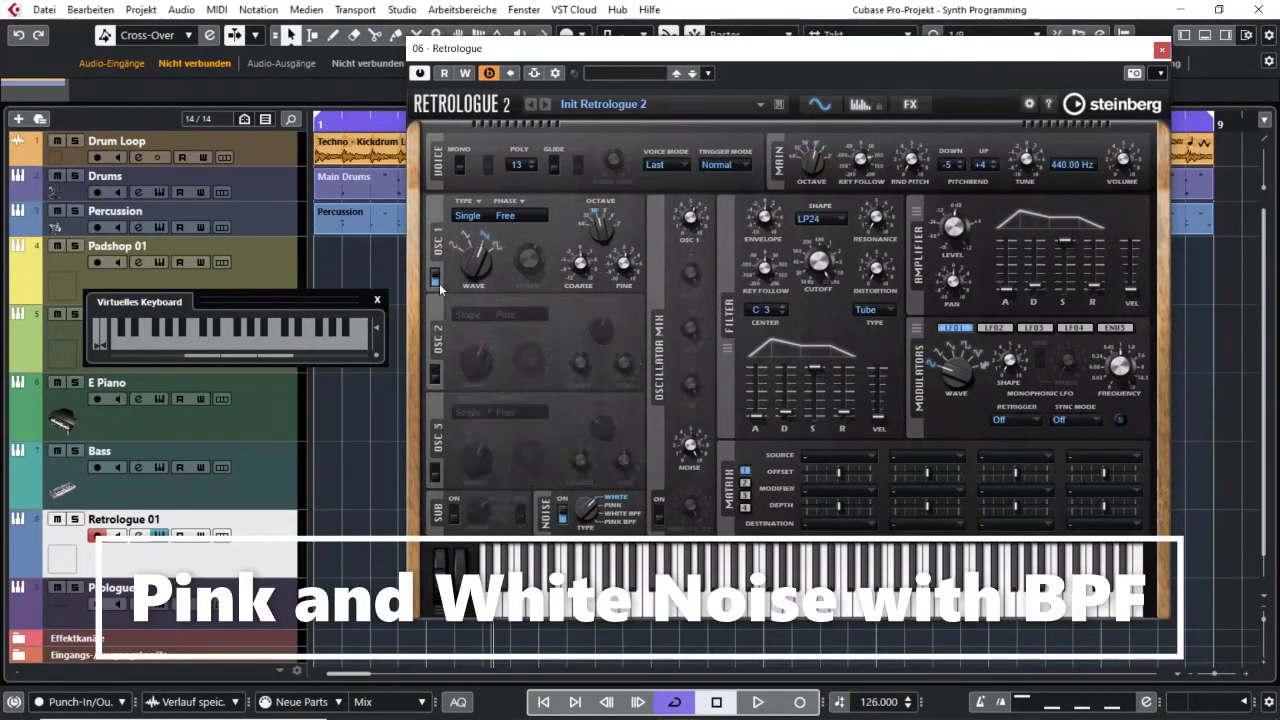
# - Switch off oscillator 1 and play notes with only the white noise active
pyautogui.click(436, 279)
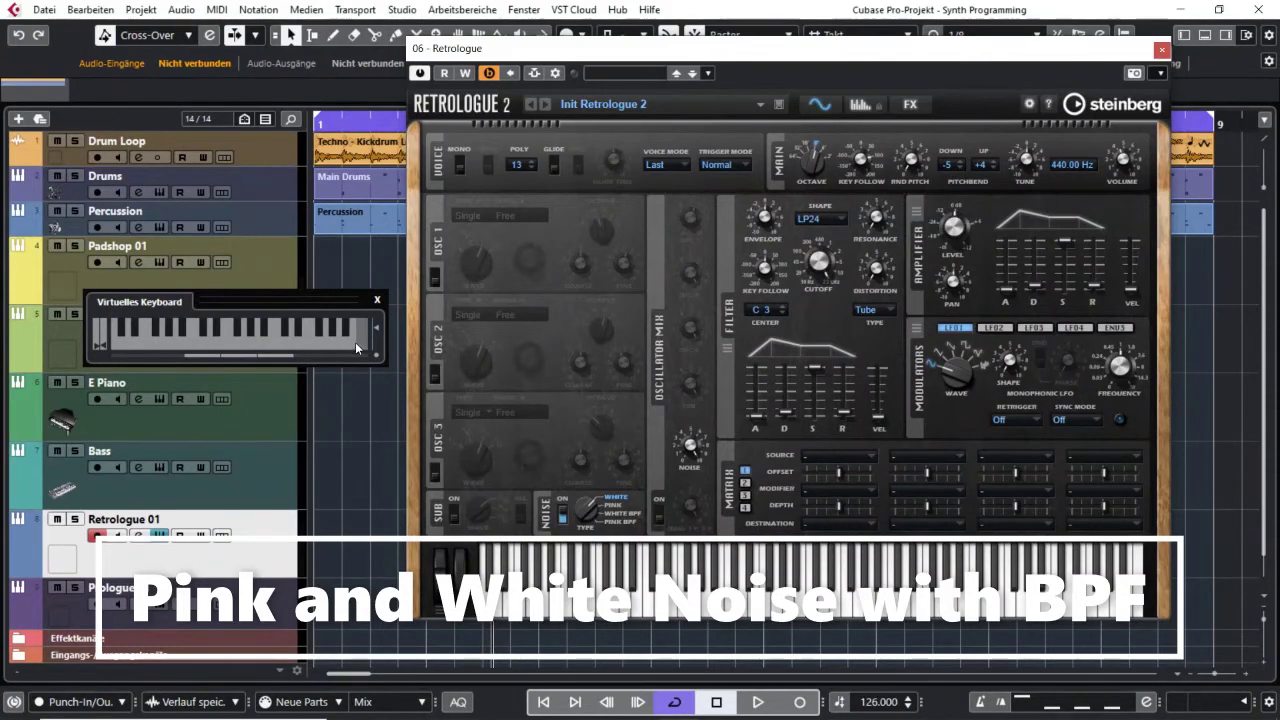
pyautogui.press('q')
pyautogui.press('q')
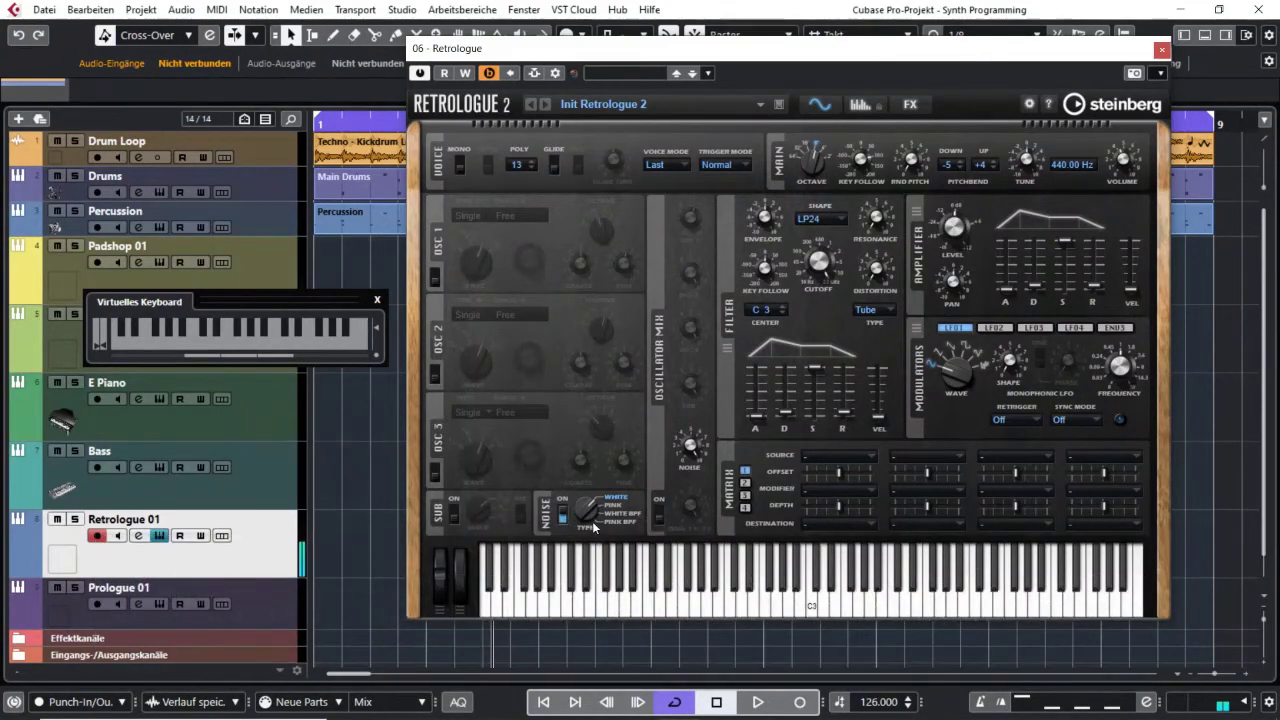
# - Step the noise type through to White BPF while playing notes
pyautogui.click(575, 508)
pyautogui.press('q')
pyautogui.moveTo(584, 485); pyautogui.dragTo(586, 421)
pyautogui.press('q')
pyautogui.press('y')
pyautogui.press('y')
pyautogui.moveTo(692, 445)
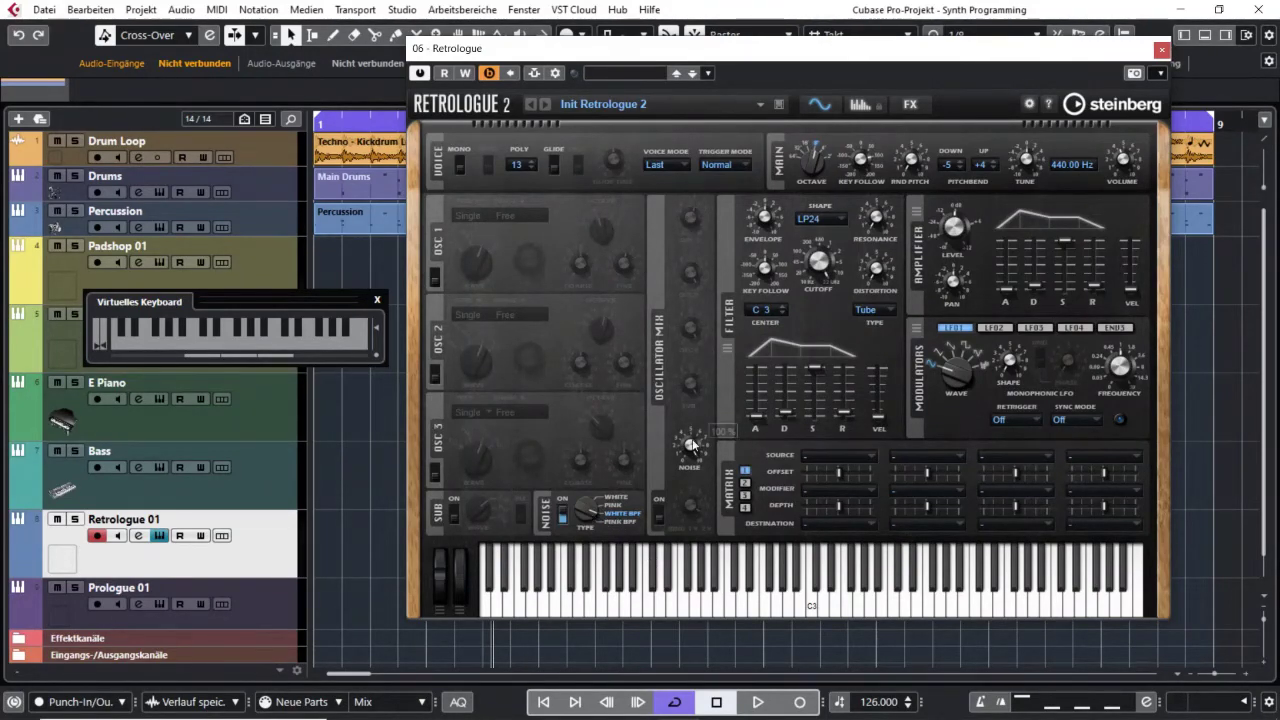
# - Lower the noise level, switch oscillator 1 back on and play a repeated note with both sources active
pyautogui.moveTo(692, 445); pyautogui.dragTo(680, 548)
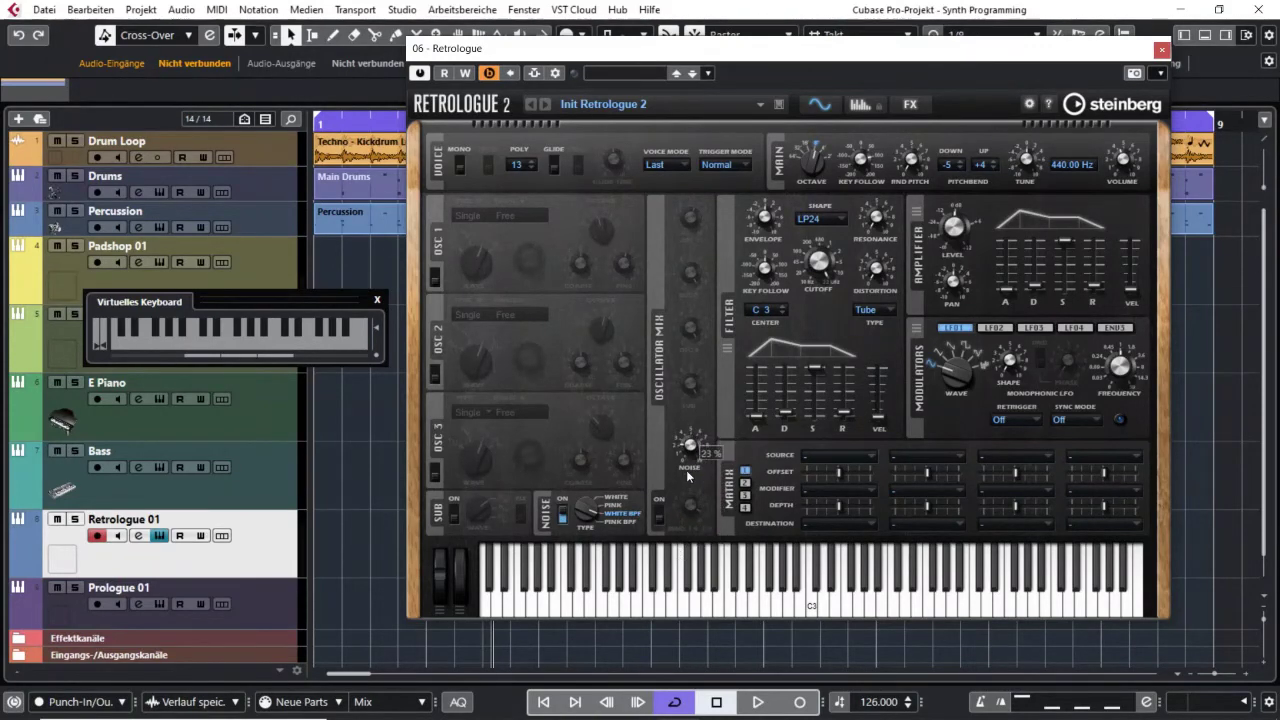
pyautogui.click(436, 278)
pyautogui.press('e')
pyautogui.press('e')
pyautogui.press('e')
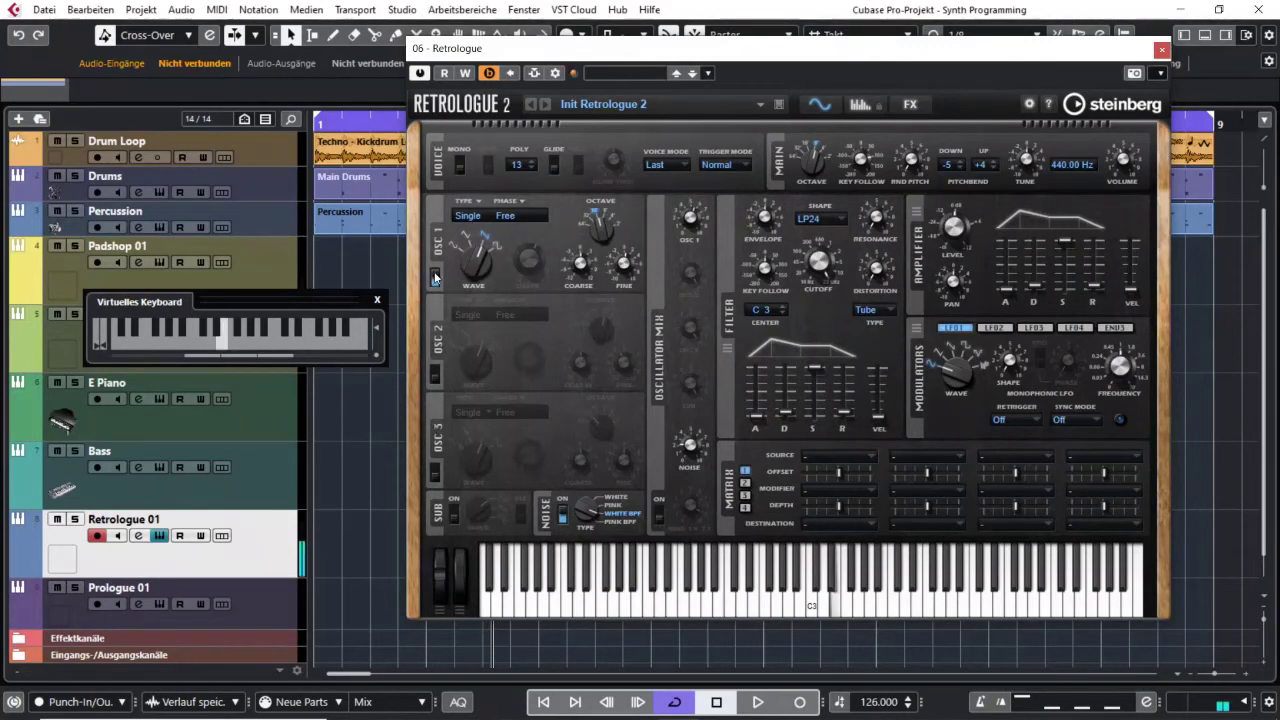
# - Reduce the noise level to 11 % and switch the noise generator off
pyautogui.moveTo(692, 450)
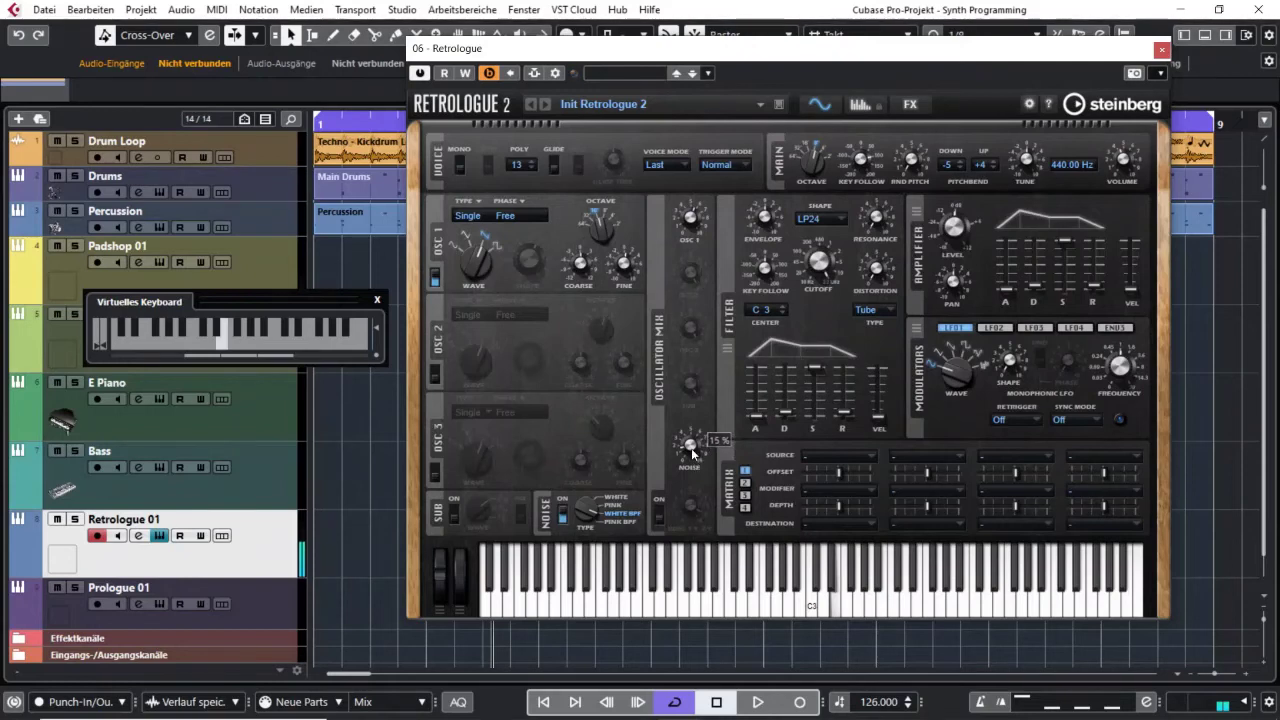
pyautogui.scroll(-1, 691, 450)
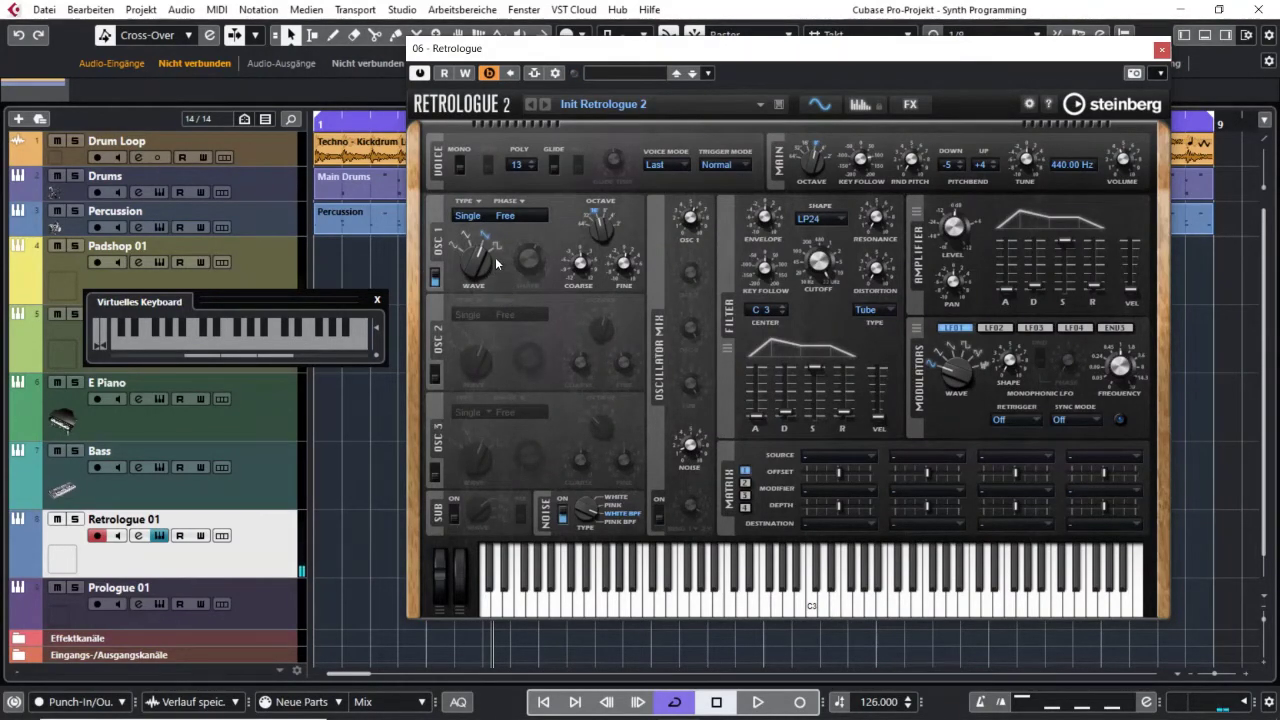
pyautogui.moveTo(516, 263)
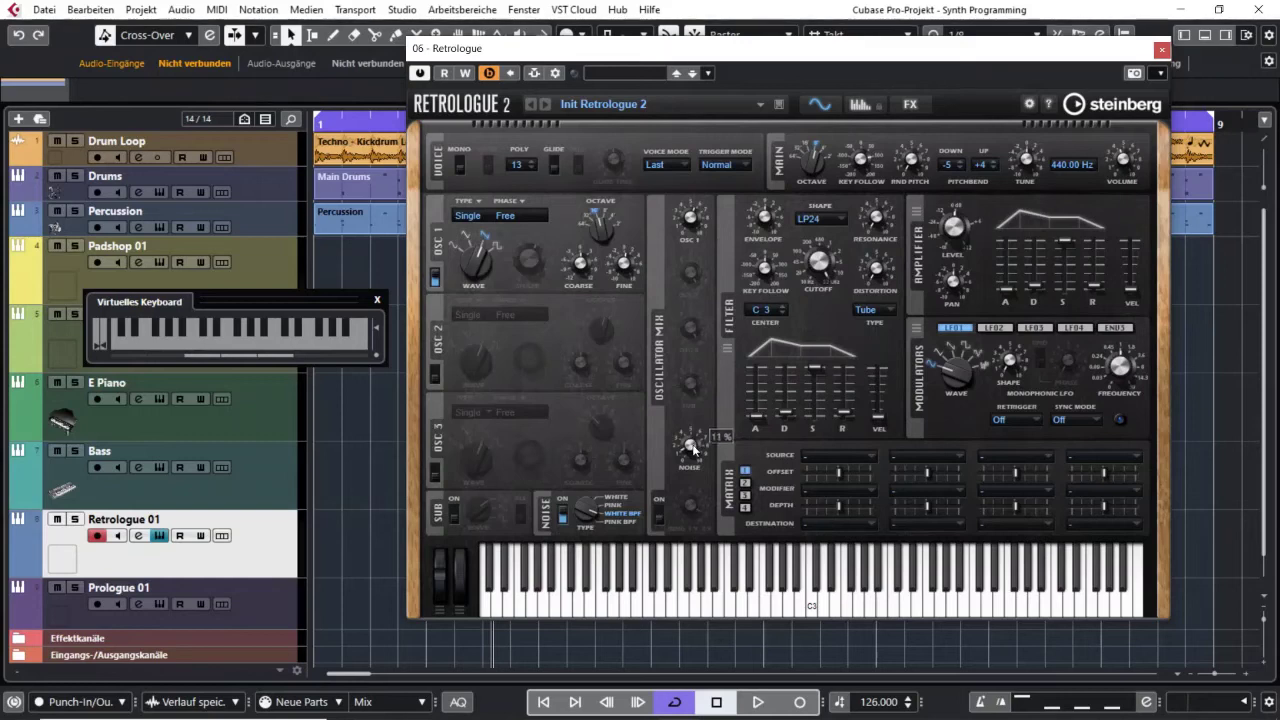
pyautogui.moveTo(694, 442); pyautogui.dragTo(691, 450)
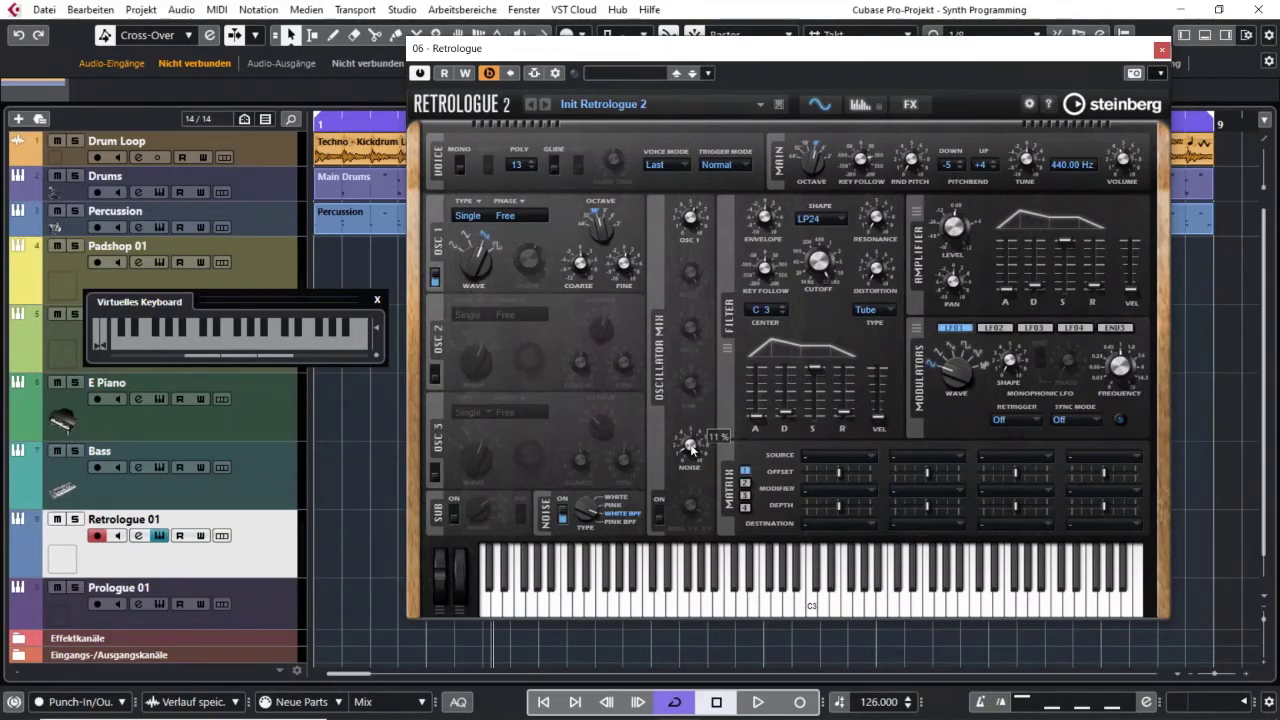
pyautogui.click(562, 517)
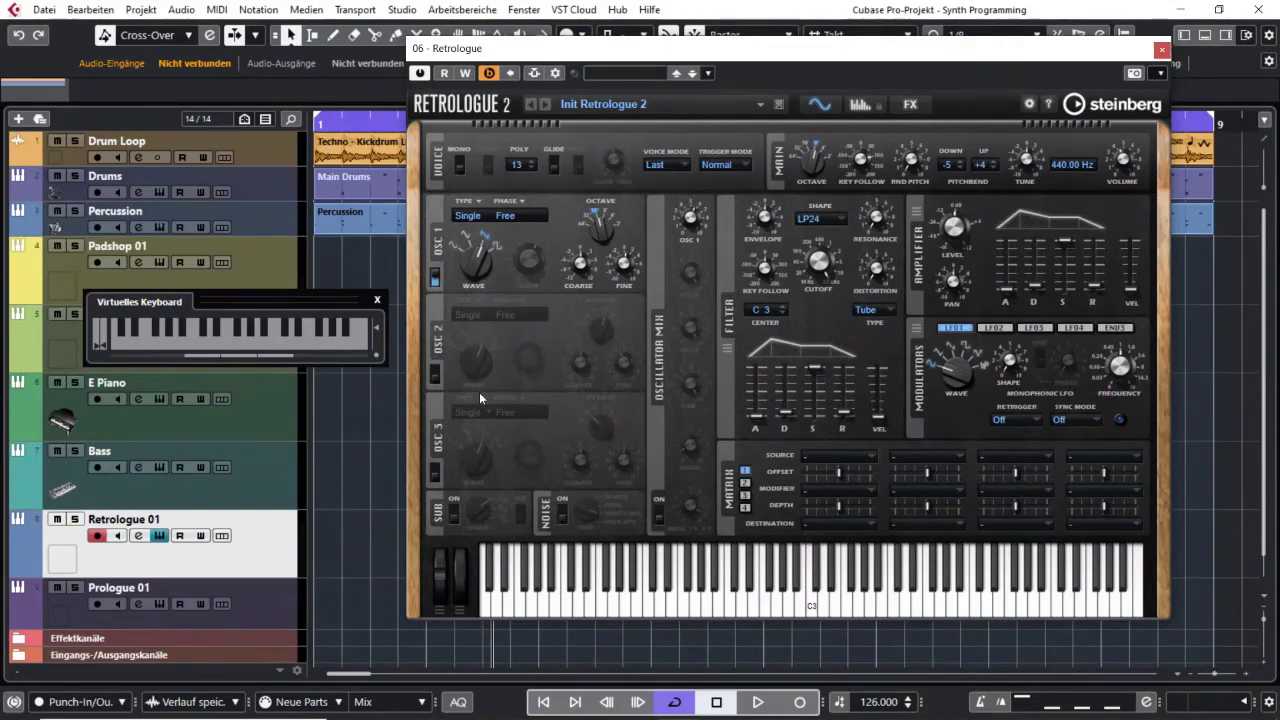
# - Switch on oscillator 2, oscillator 3 and the sub oscillator, and raise oscillator 1's octave
pyautogui.click(435, 373)
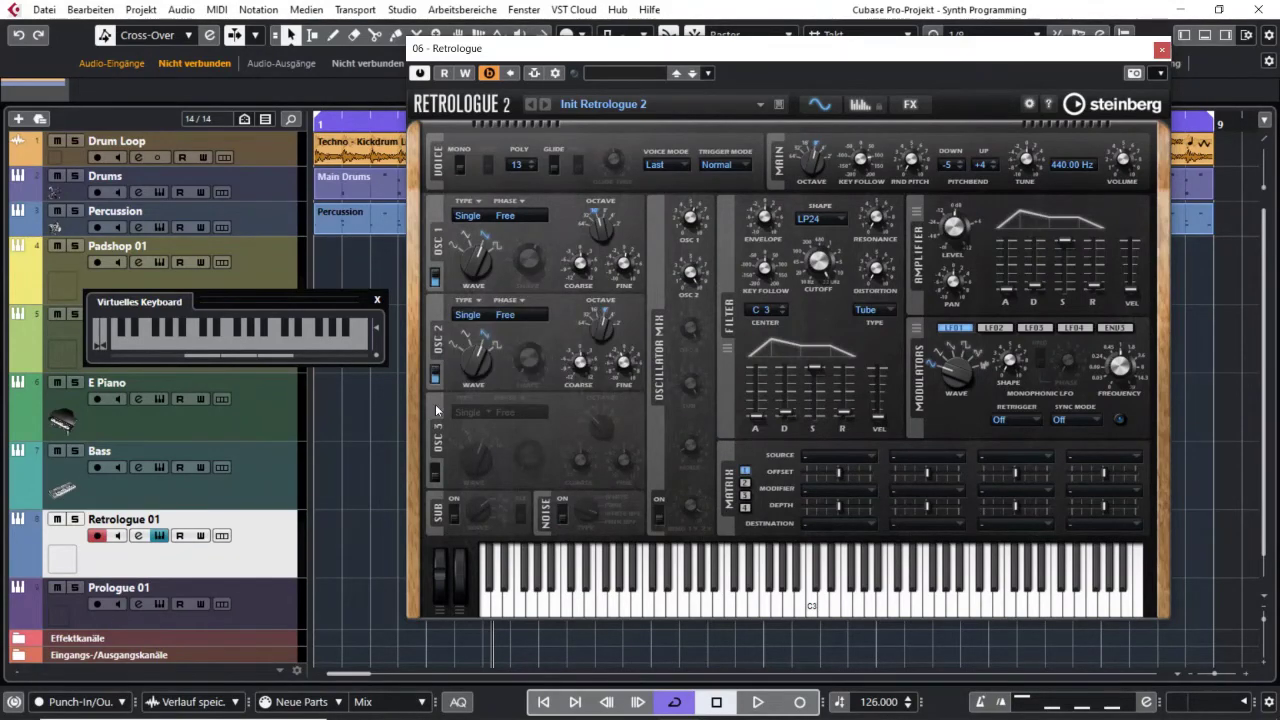
pyautogui.click(438, 474)
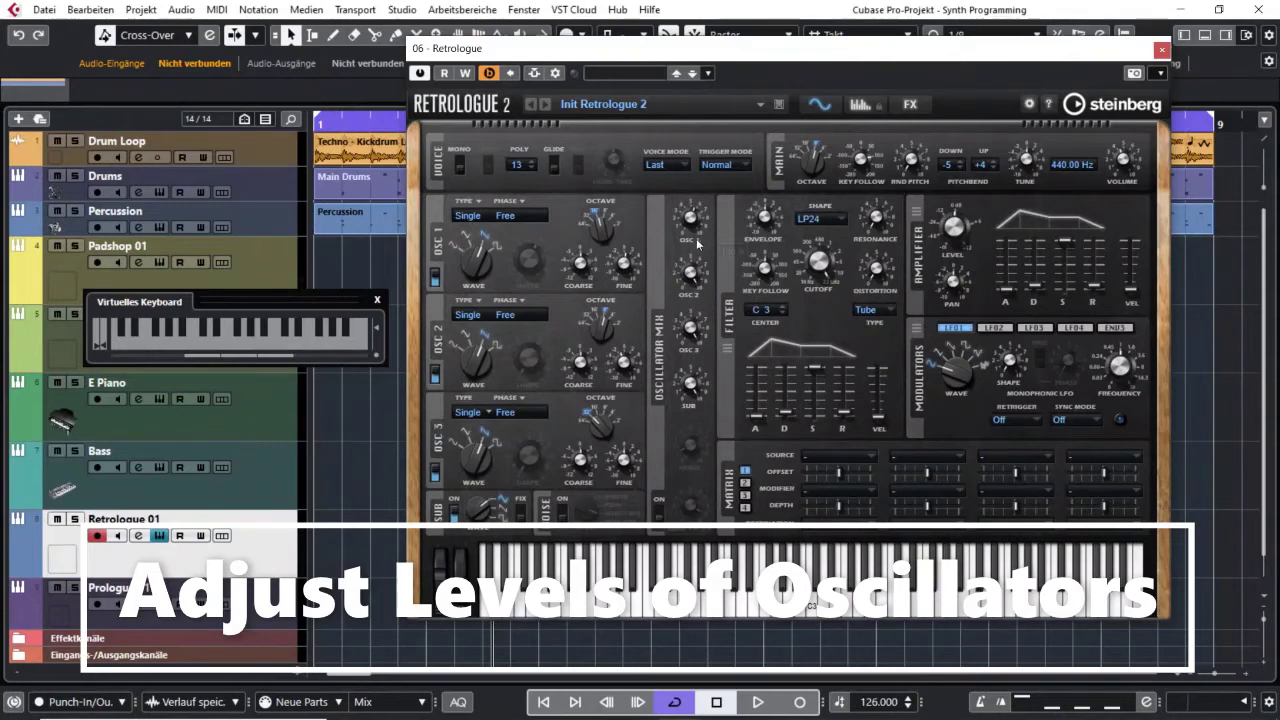
pyautogui.moveTo(694, 282)
pyautogui.moveTo(640, 268)
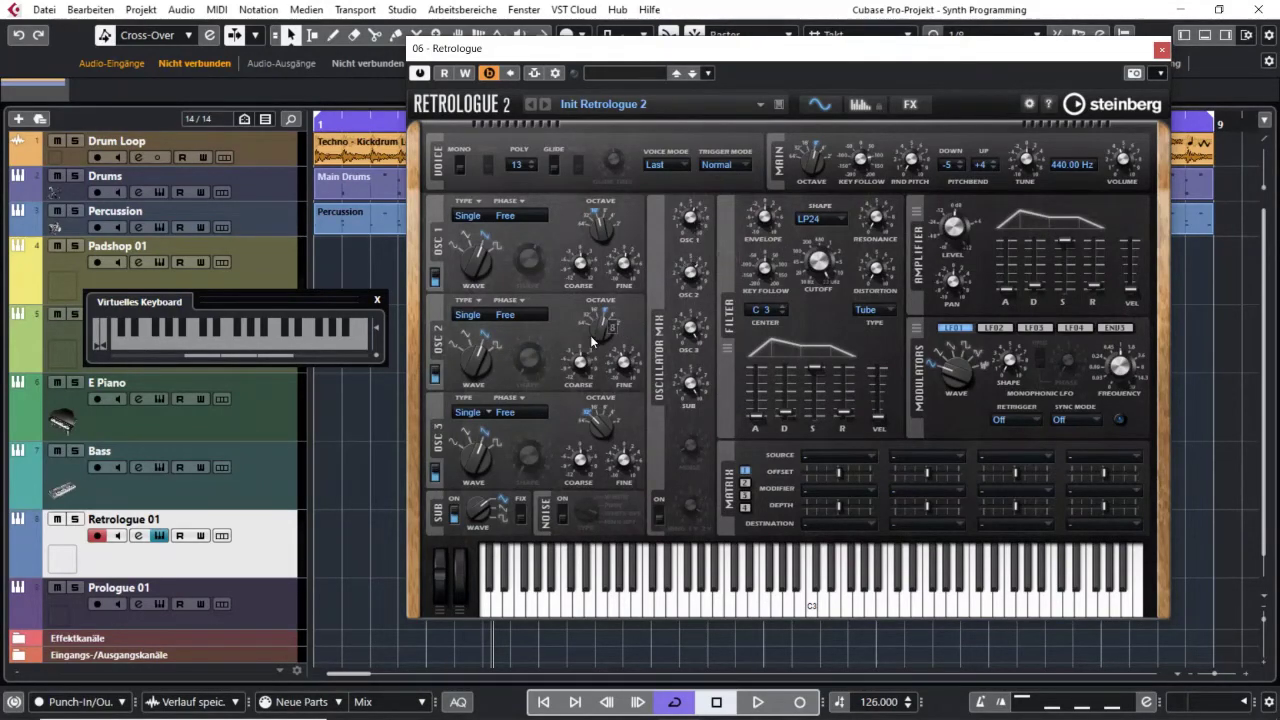
pyautogui.moveTo(596, 322)
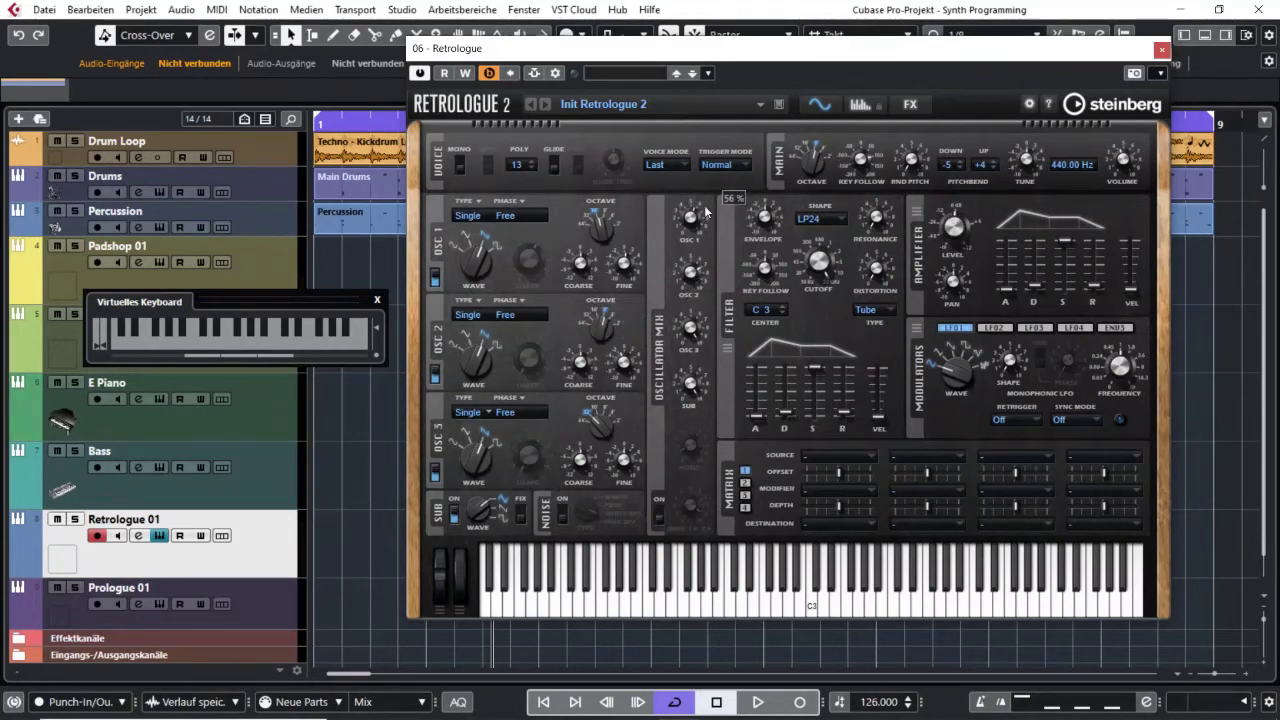
pyautogui.moveTo(596, 230)
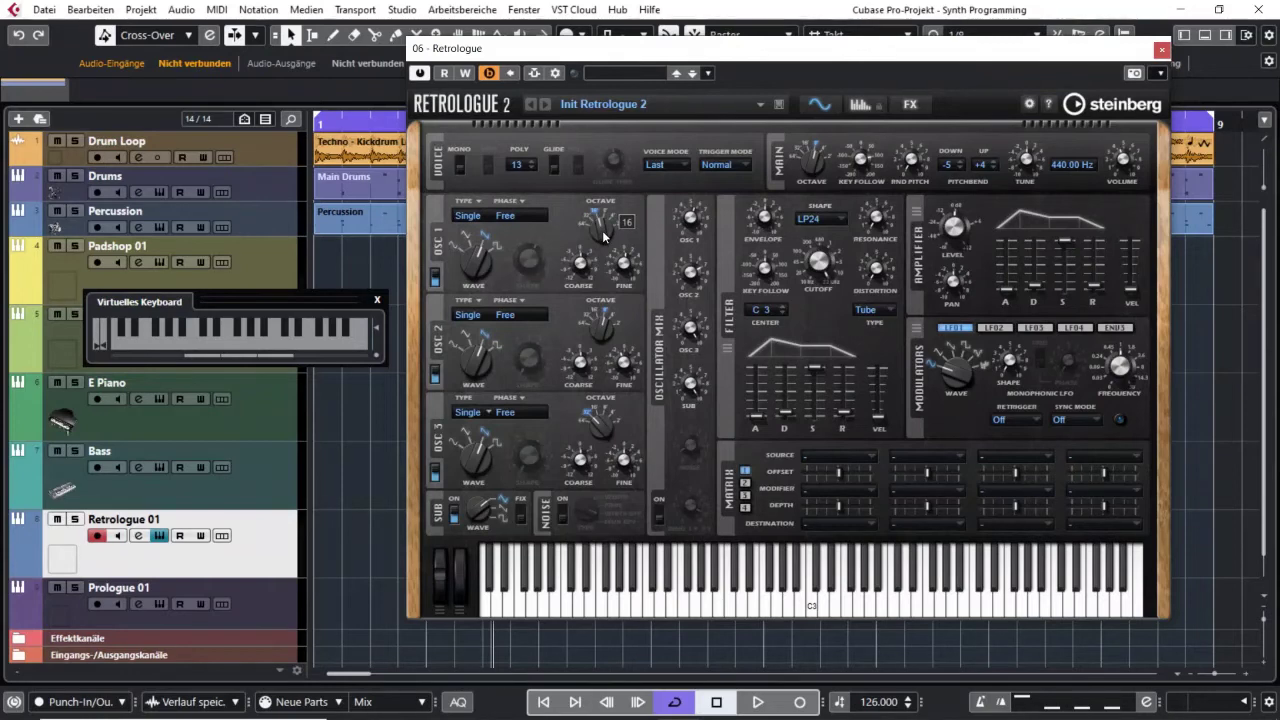
pyautogui.moveTo(596, 230); pyautogui.dragTo(584, 150)
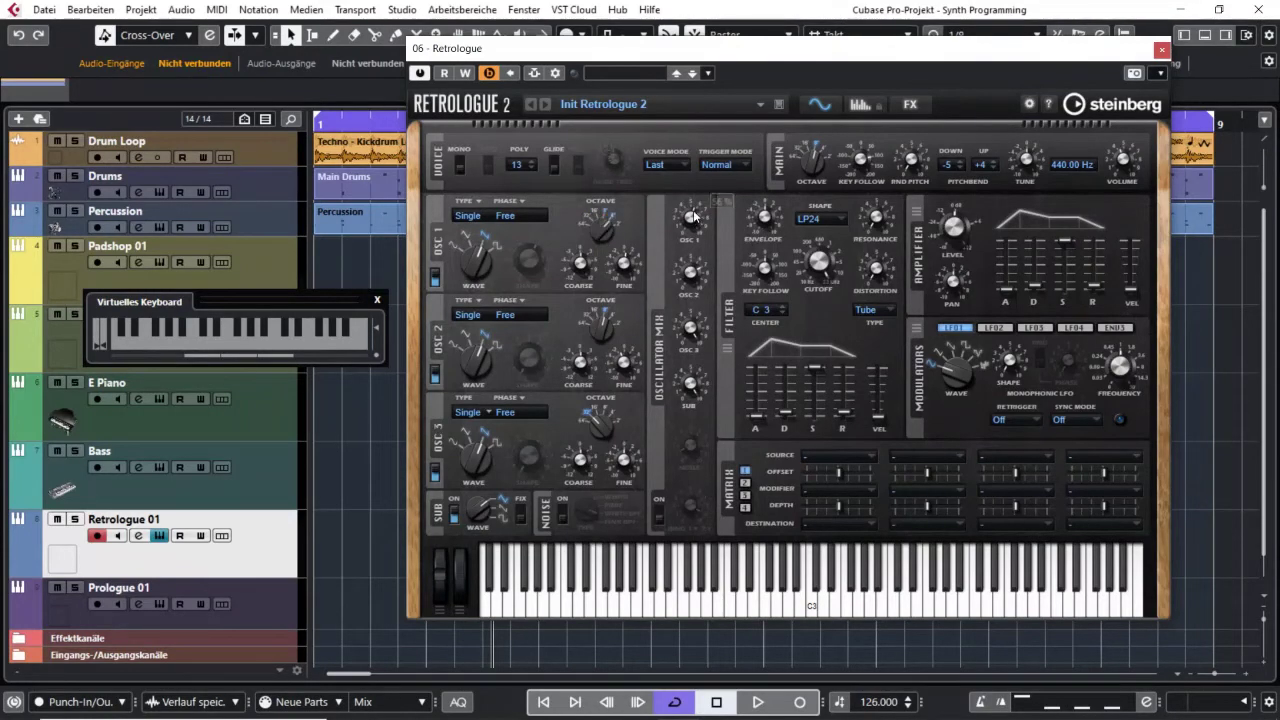
# - Play notes to audition the layered oscillators together with the sub
pyautogui.moveTo(609, 430)
pyautogui.moveTo(690, 382)
pyautogui.press('e')
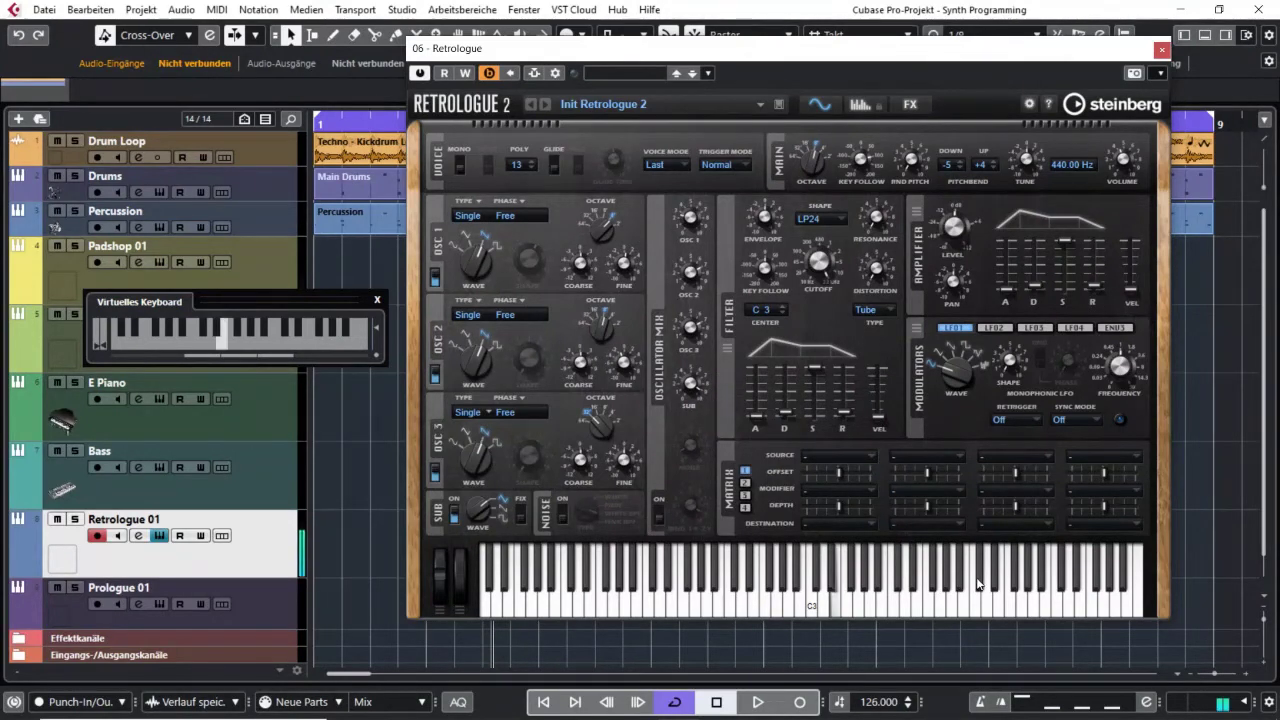
pyautogui.press('c')
pyautogui.press('c')
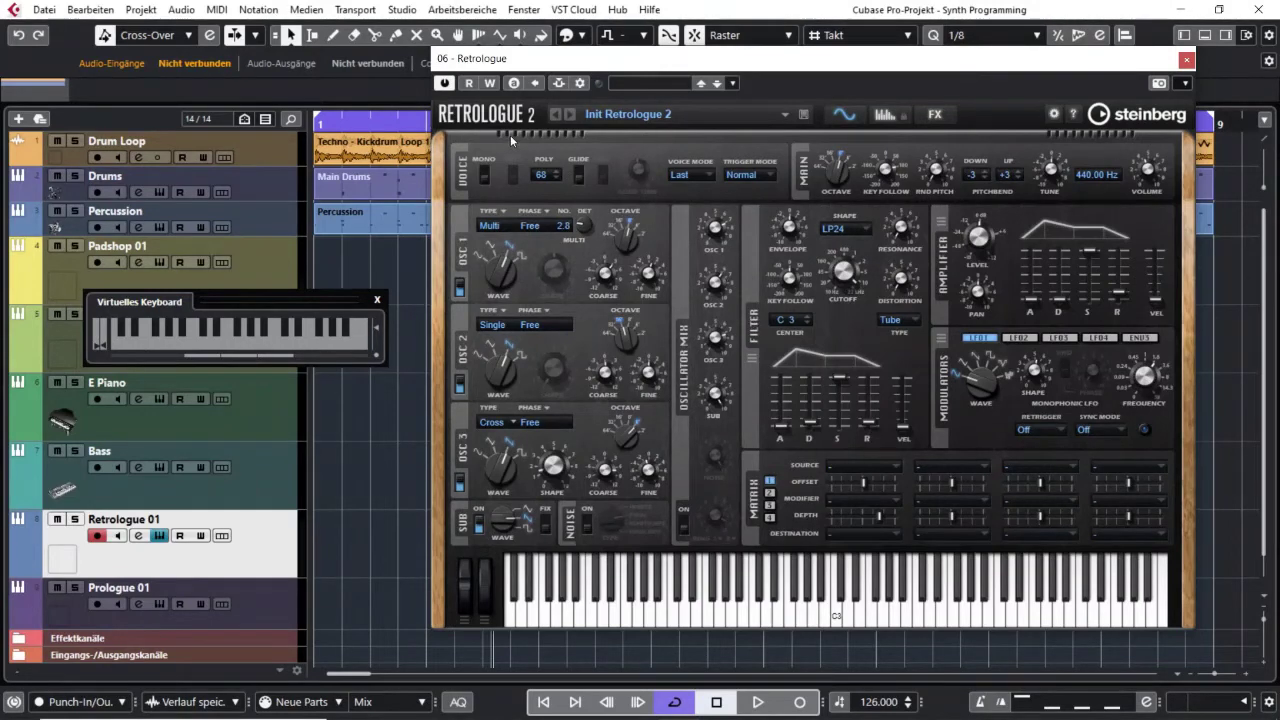
# - Switch the plug-in to its B setting, reposition its window and play C3 repeatedly to hear the single oscillator
pyautogui.click(513, 83)
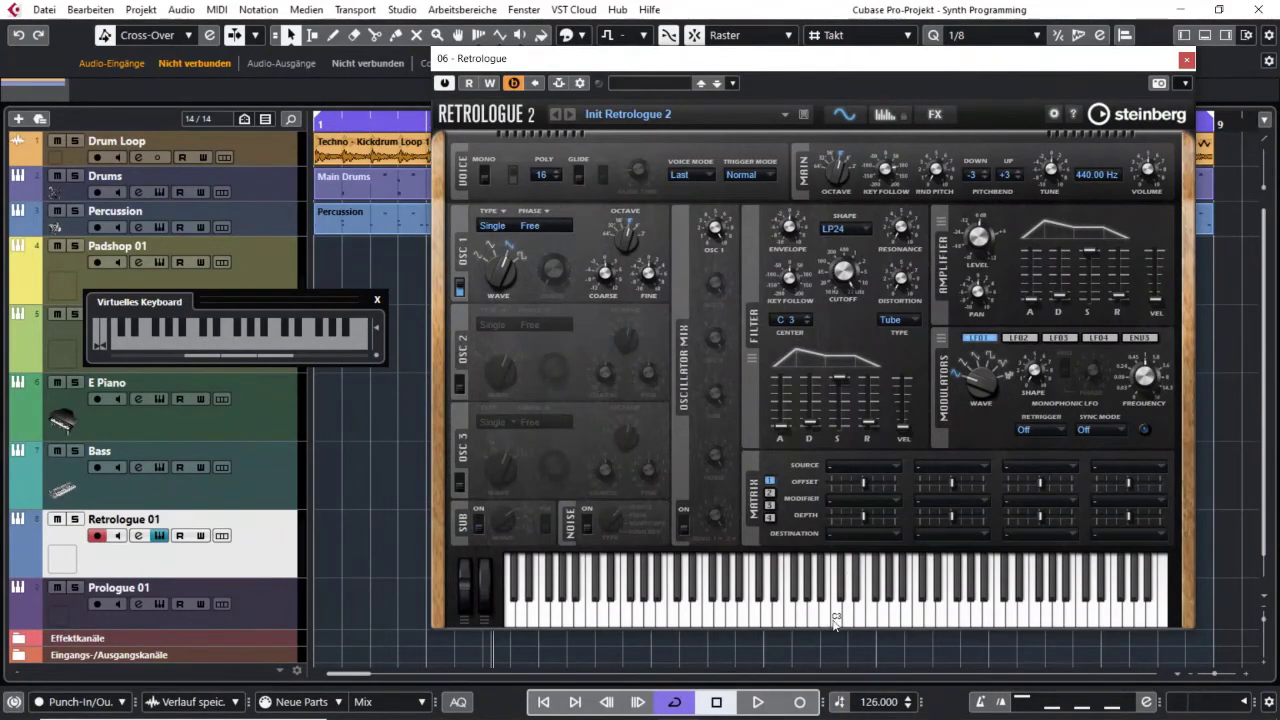
pyautogui.click(834, 612)
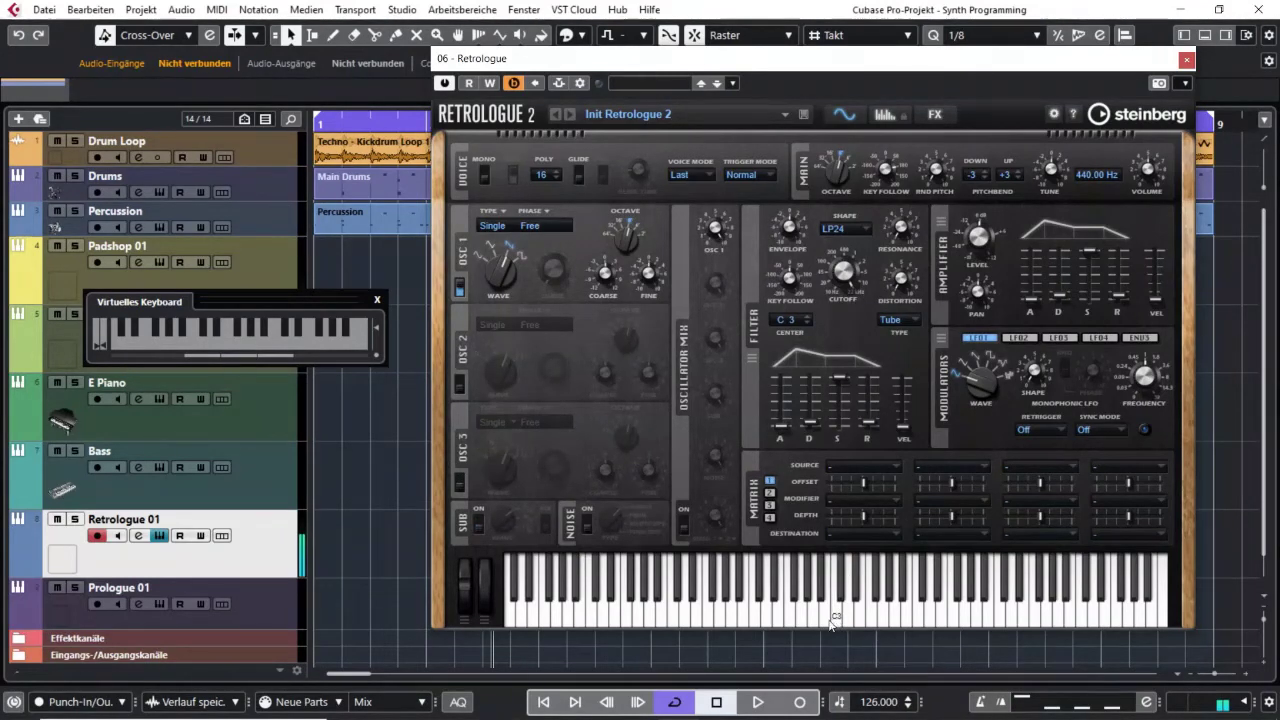
pyautogui.moveTo(648, 462)
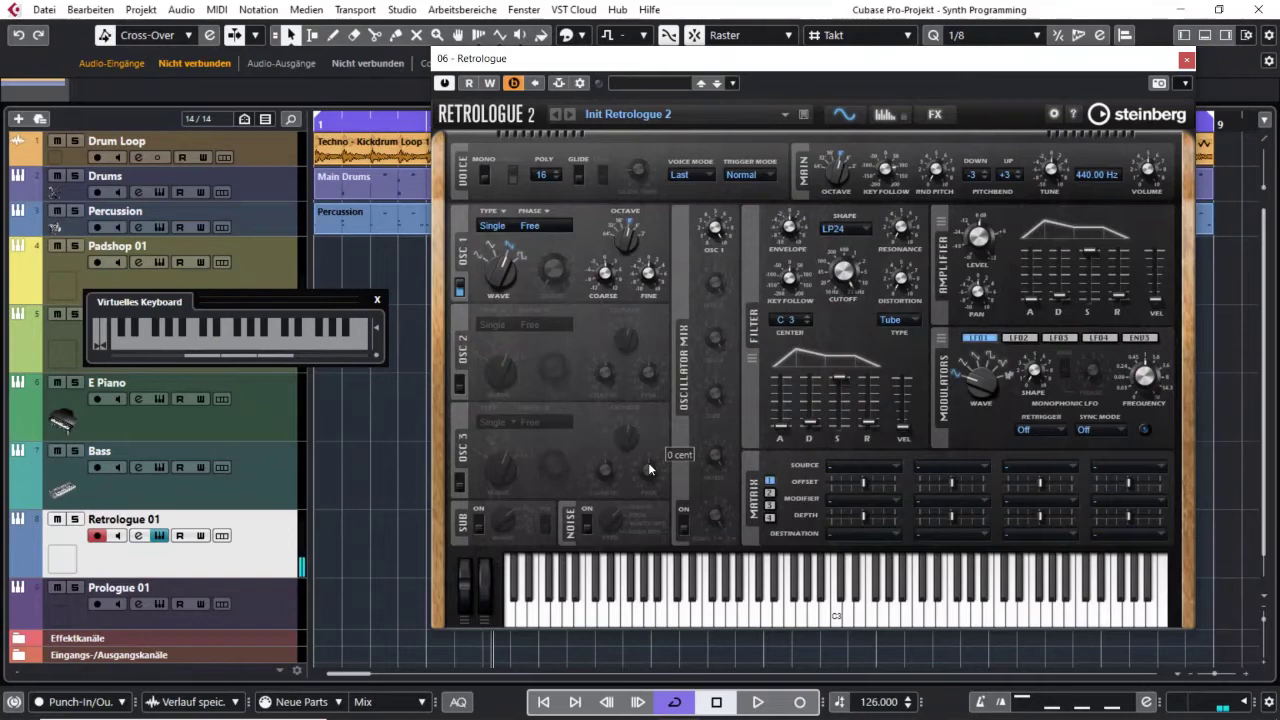
pyautogui.moveTo(844, 70); pyautogui.dragTo(821, 44)
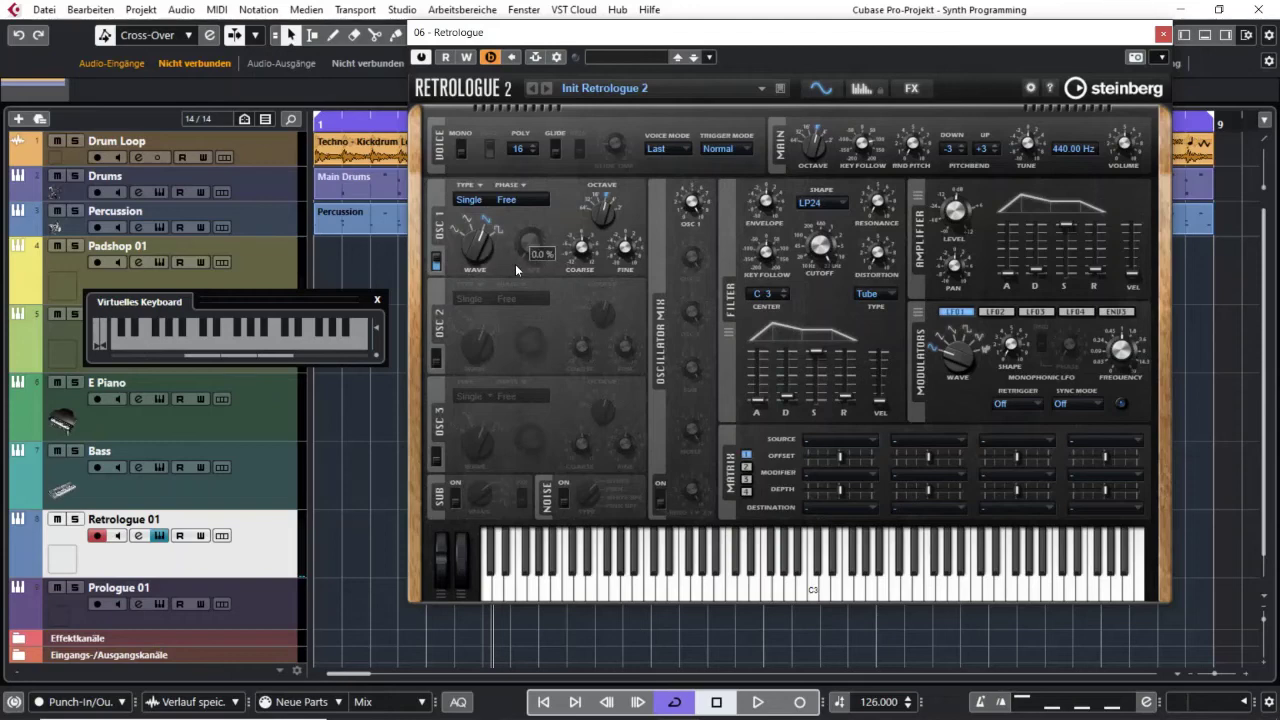
pyautogui.click(813, 590)
pyautogui.click(813, 590)
pyautogui.click(813, 590)
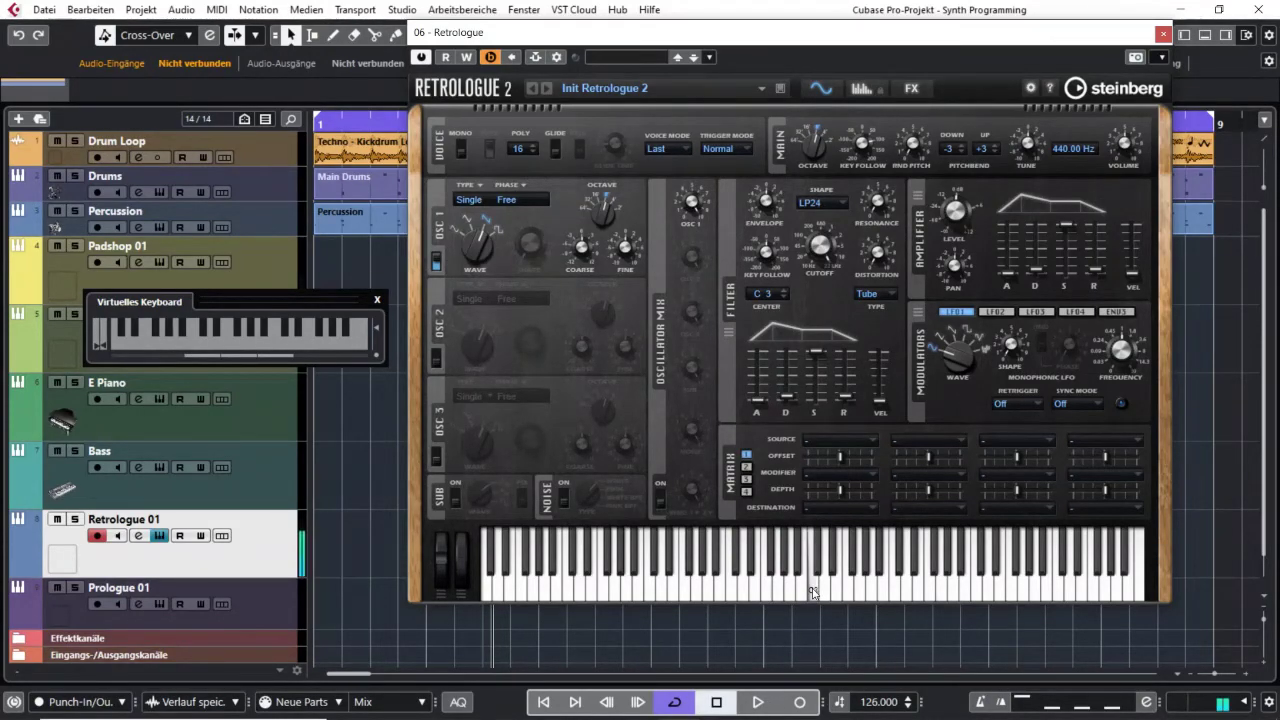
# - Switch to the layered A setting and examine the octave and fine tuning of the three oscillators
pyautogui.click(491, 57)
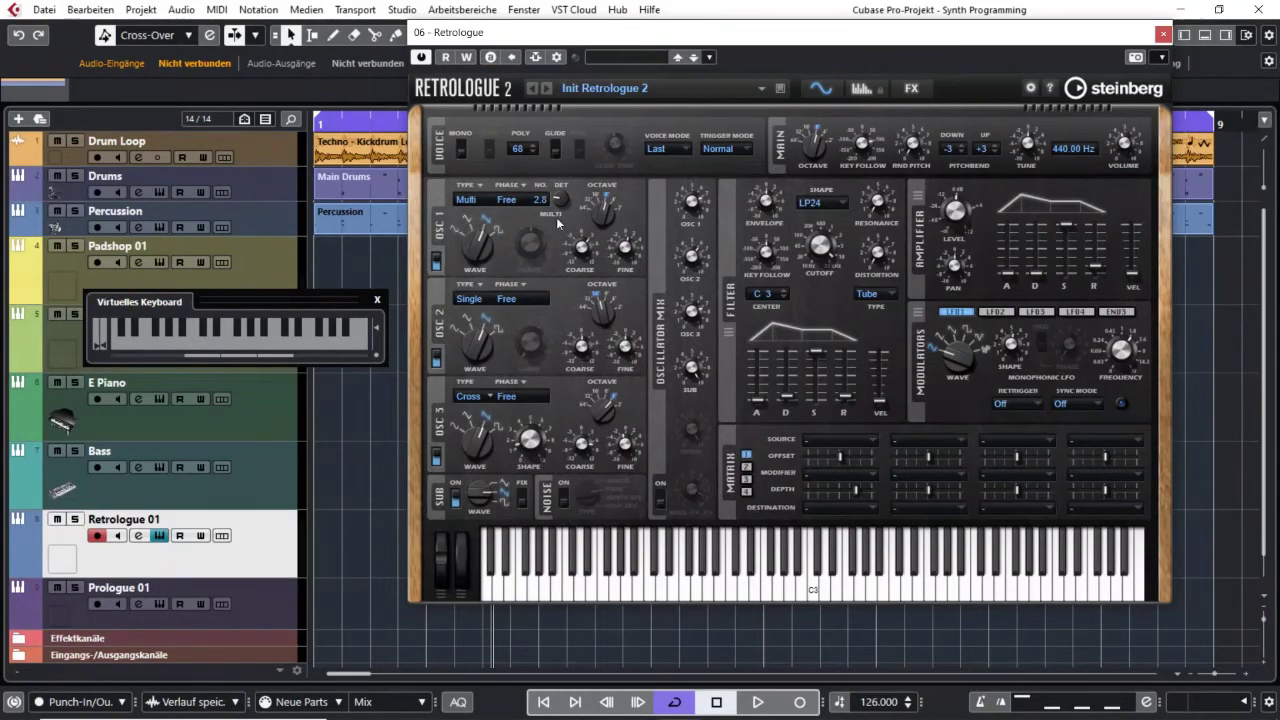
pyautogui.moveTo(605, 311)
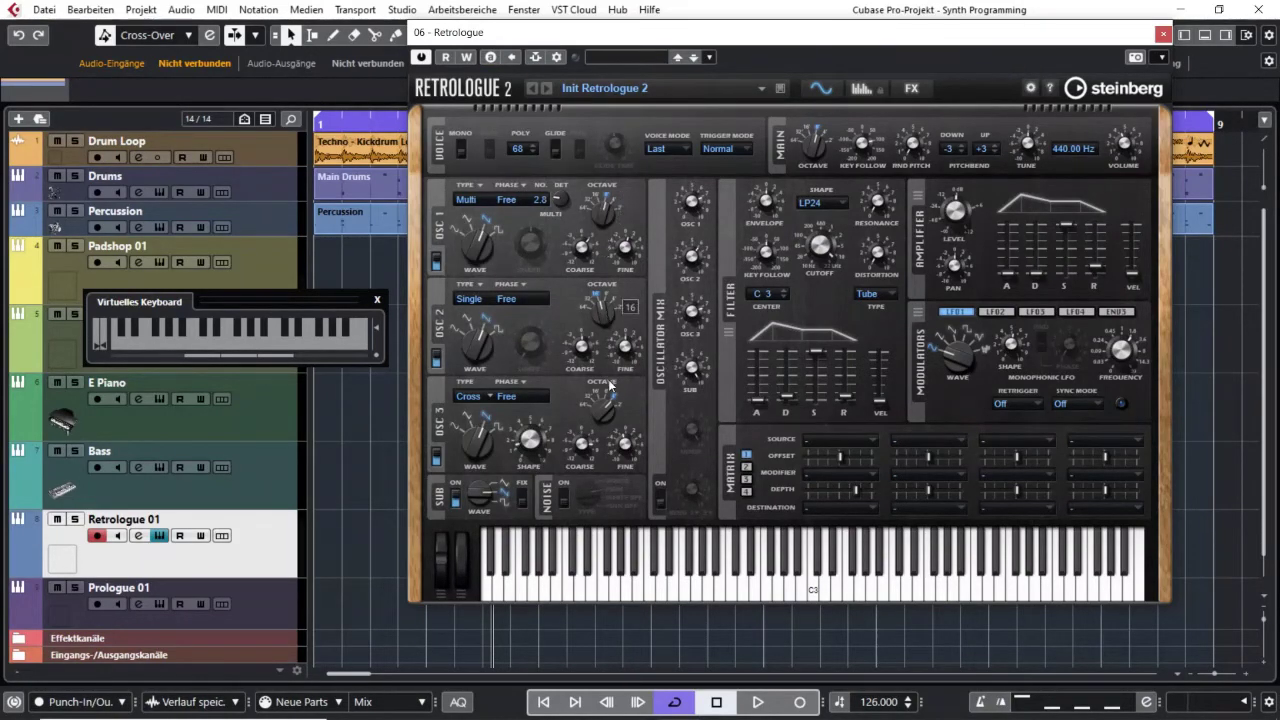
pyautogui.moveTo(609, 406)
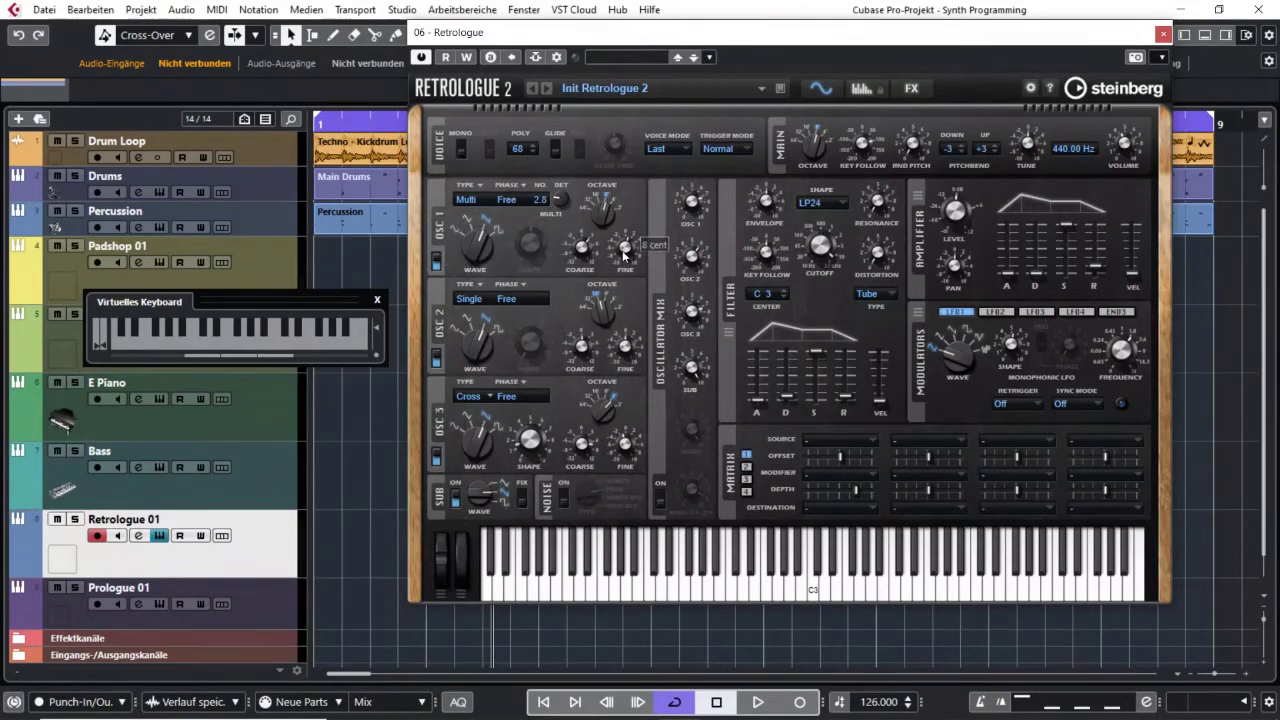
pyautogui.moveTo(629, 352)
pyautogui.moveTo(624, 446)
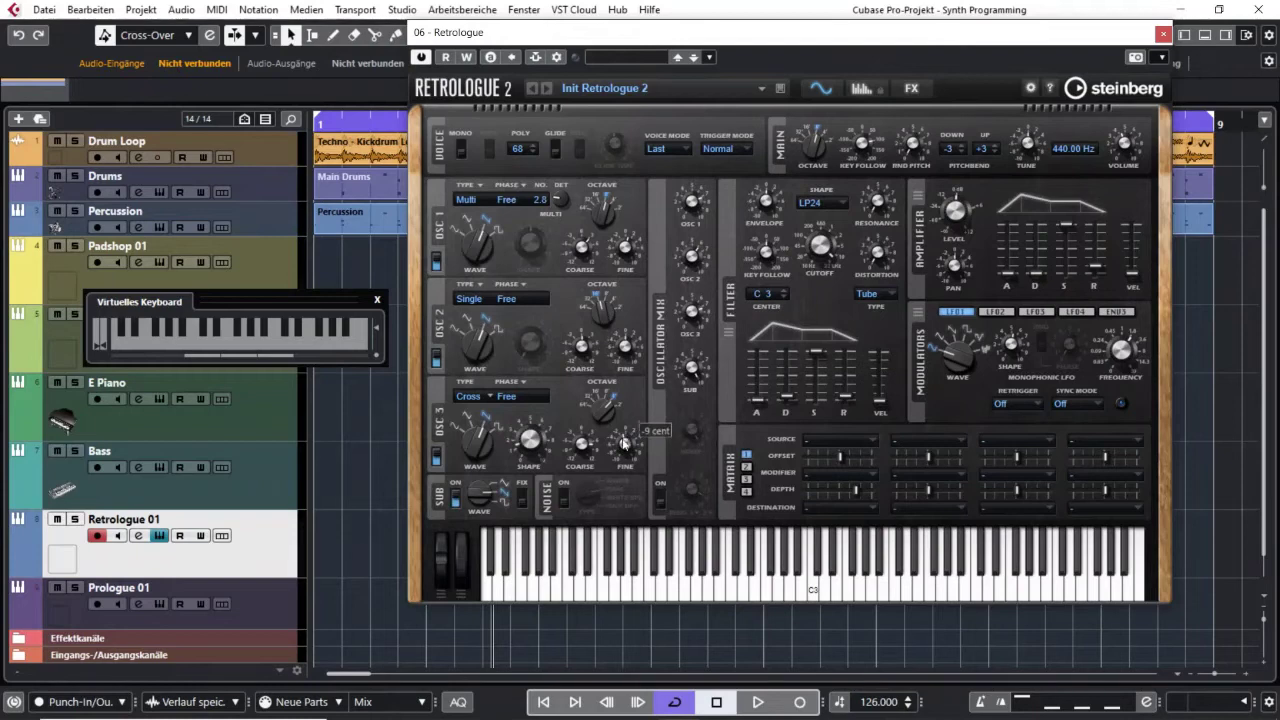
pyautogui.moveTo(582, 262)
# - Play a melody across the keyboard to audition the layered A setting
pyautogui.press('q')
pyautogui.press('q')
pyautogui.press('t')
pyautogui.press('t')
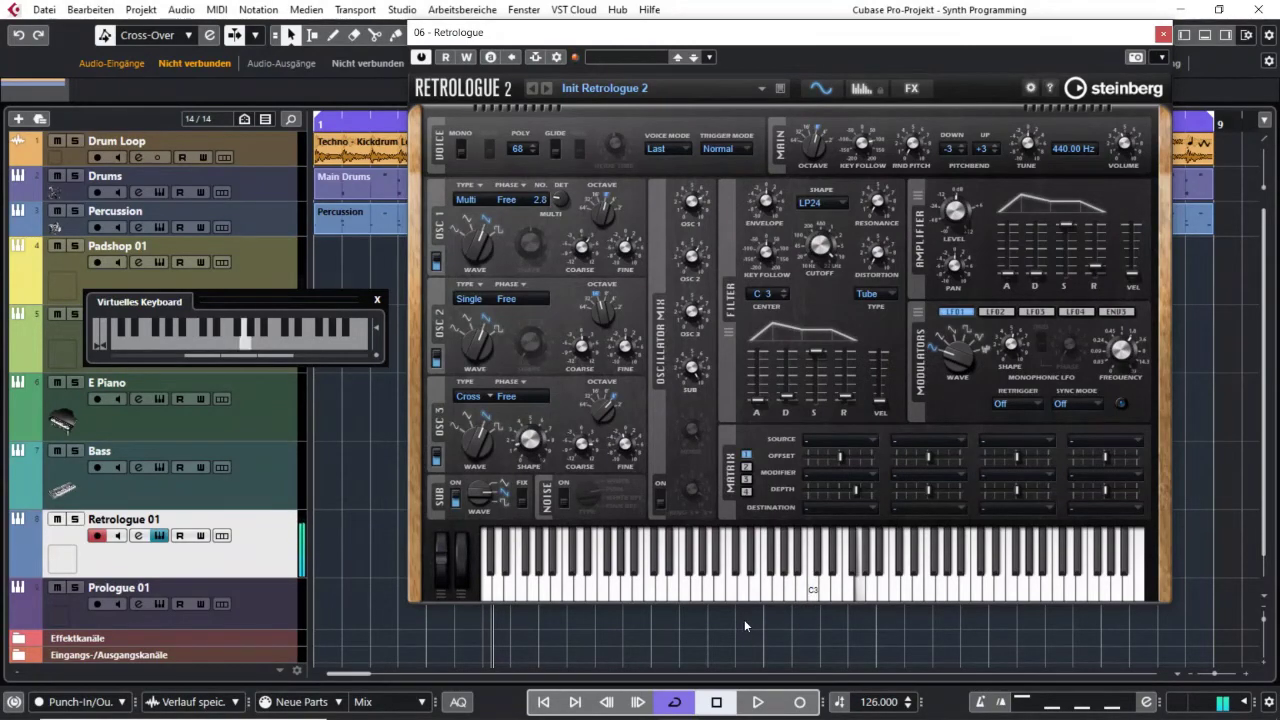
pyautogui.press('r')
pyautogui.press('t')
pyautogui.press('q')
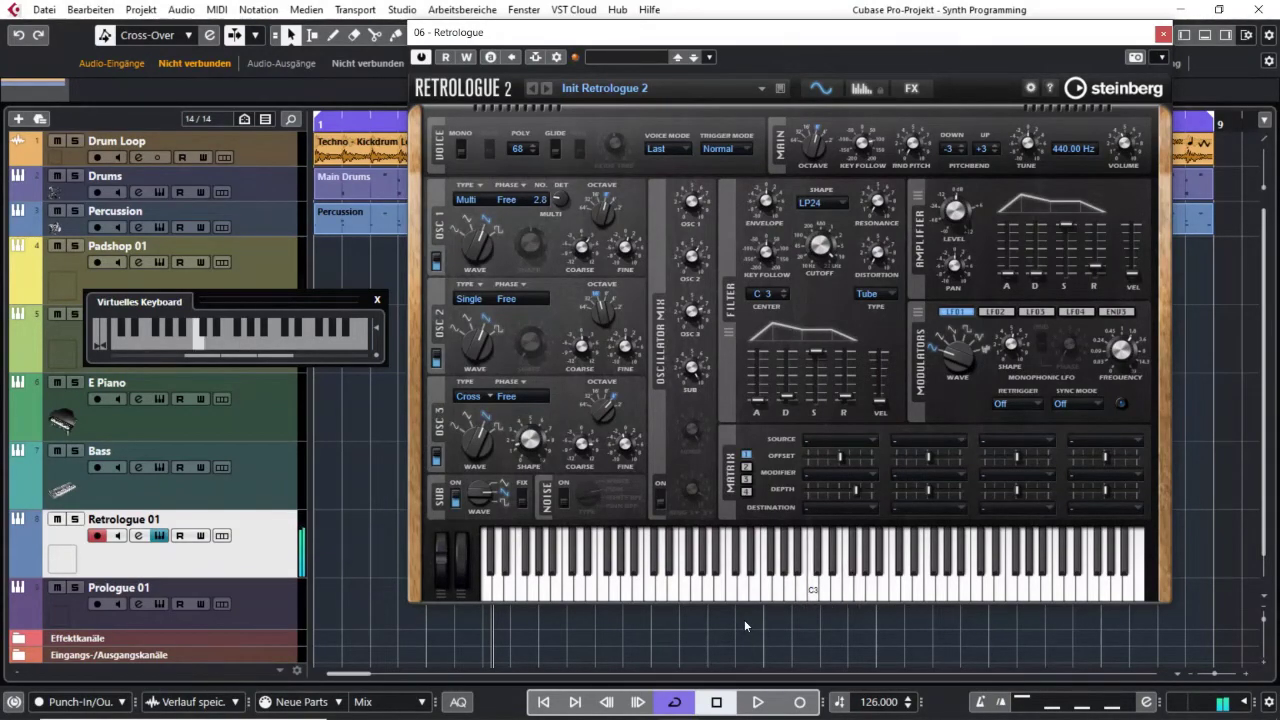
pyautogui.press('y')
pyautogui.press('b')
# - View the effects page with Mod FX and Delay, return to the synth page and play the melody again
pyautogui.click(911, 88)
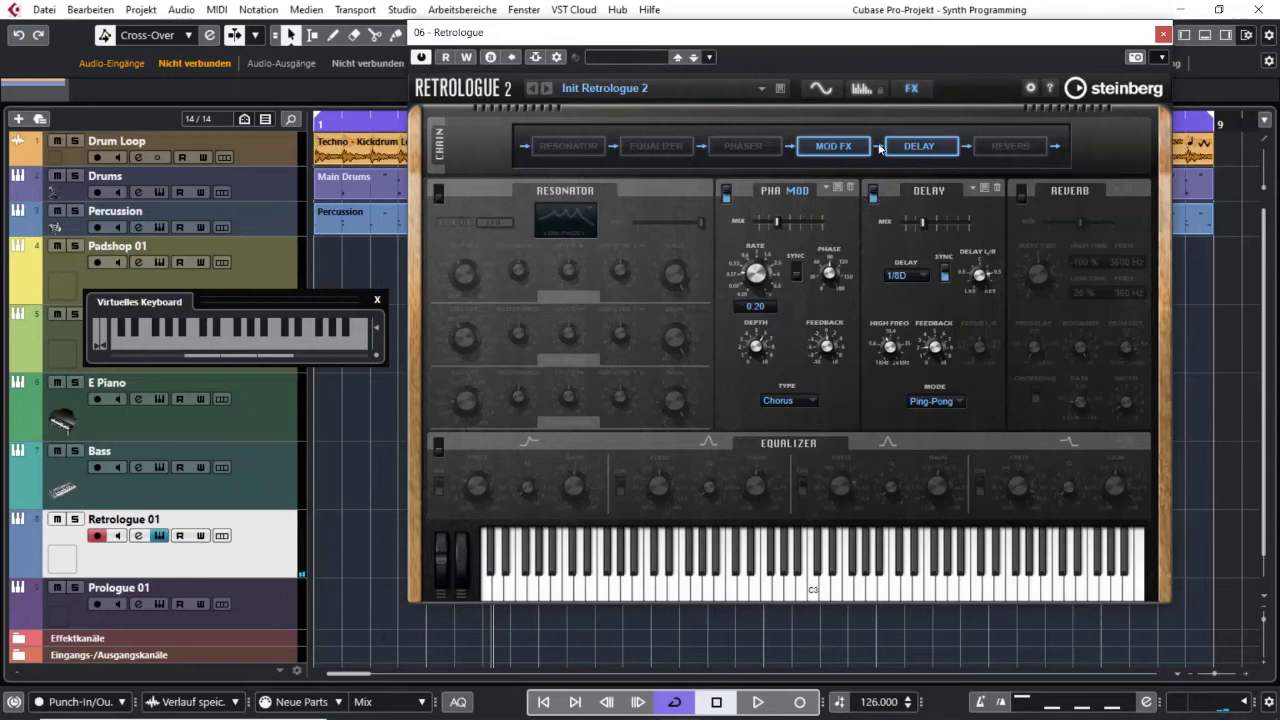
pyautogui.click(830, 90)
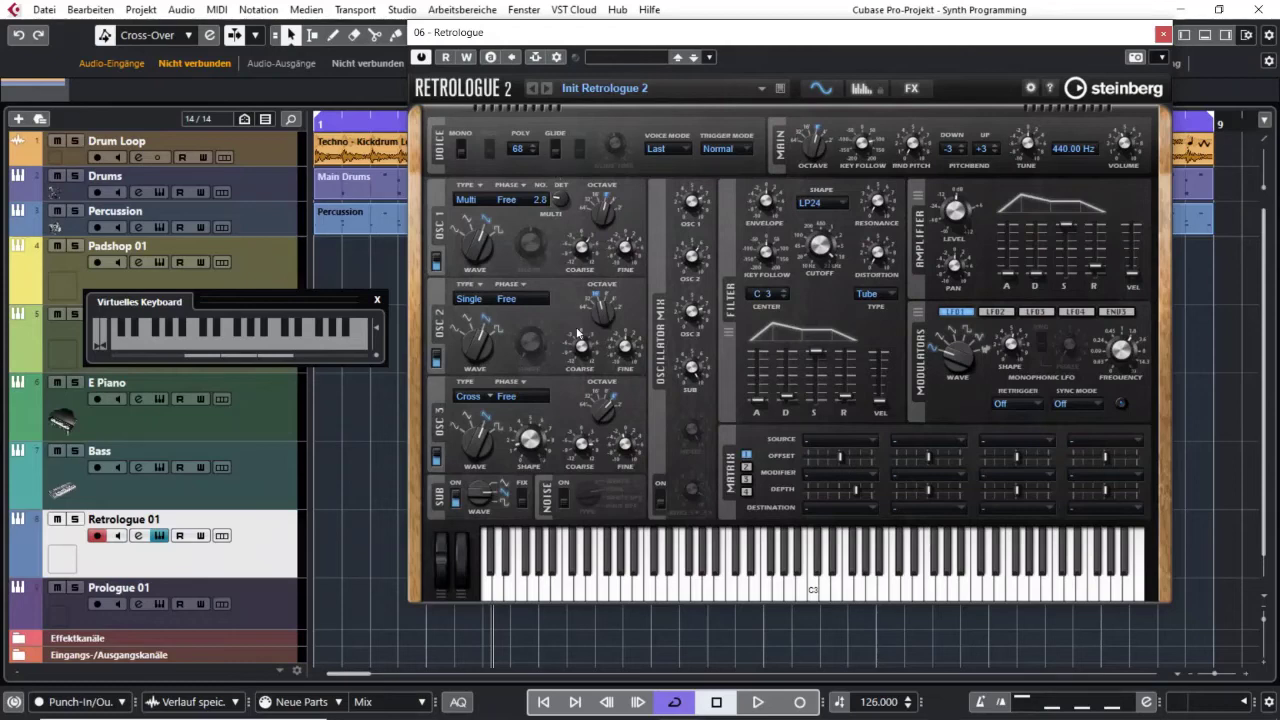
pyautogui.moveTo(578, 342)
pyautogui.press('q')
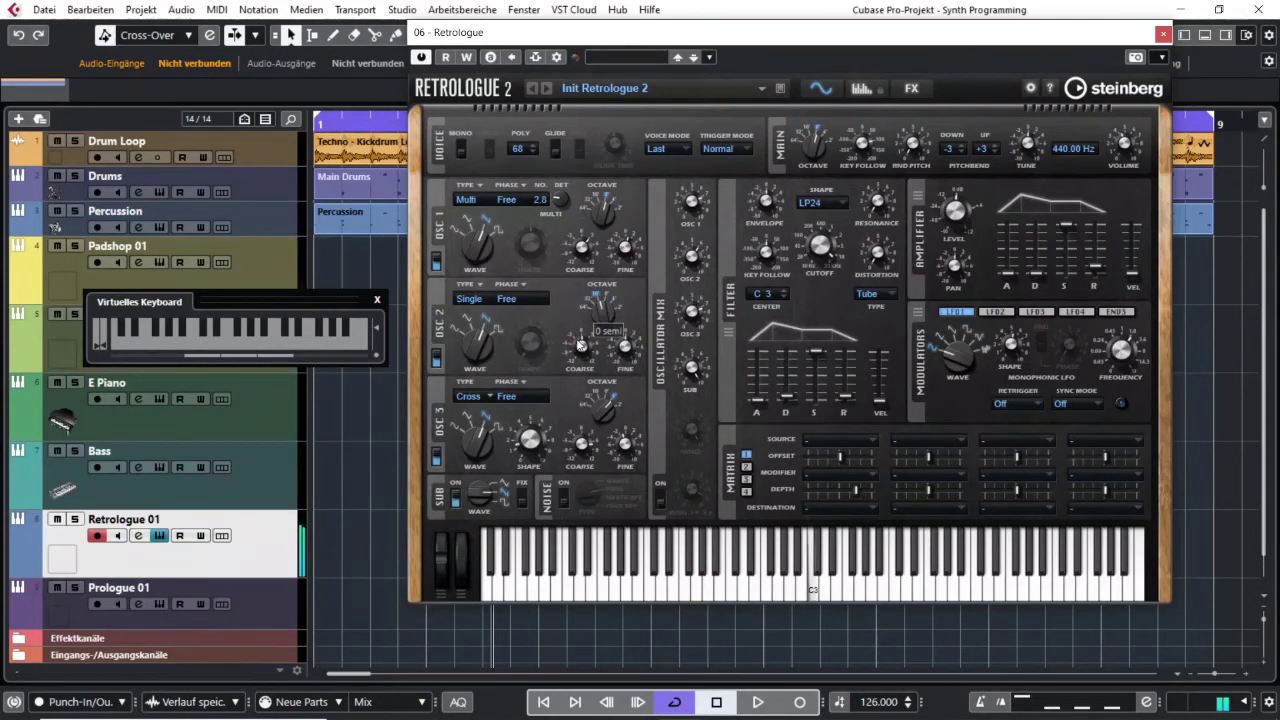
pyautogui.press('t')
pyautogui.press('t')
pyautogui.press('r')
pyautogui.press('t')
# - Switch to the single-oscillator B setting and play the melody for comparison
pyautogui.click(490, 57)
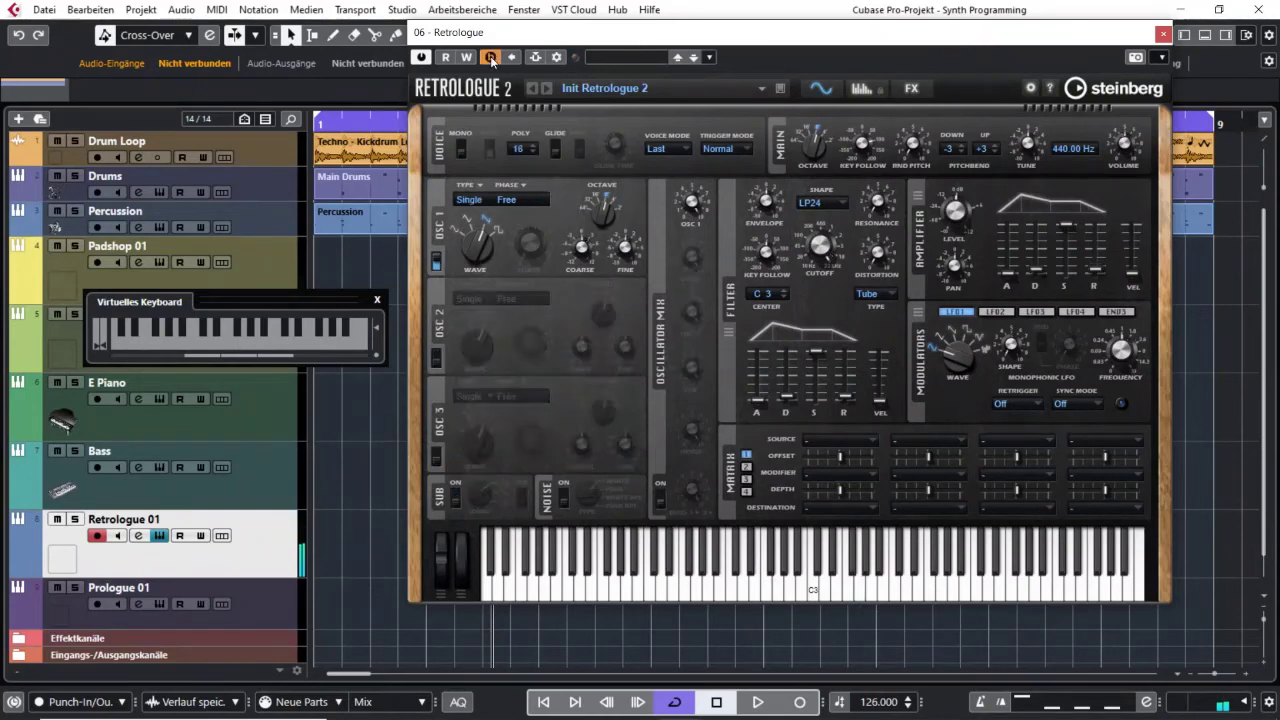
pyautogui.press('y')
pyautogui.press('y')
pyautogui.press('b')
pyautogui.press('v')
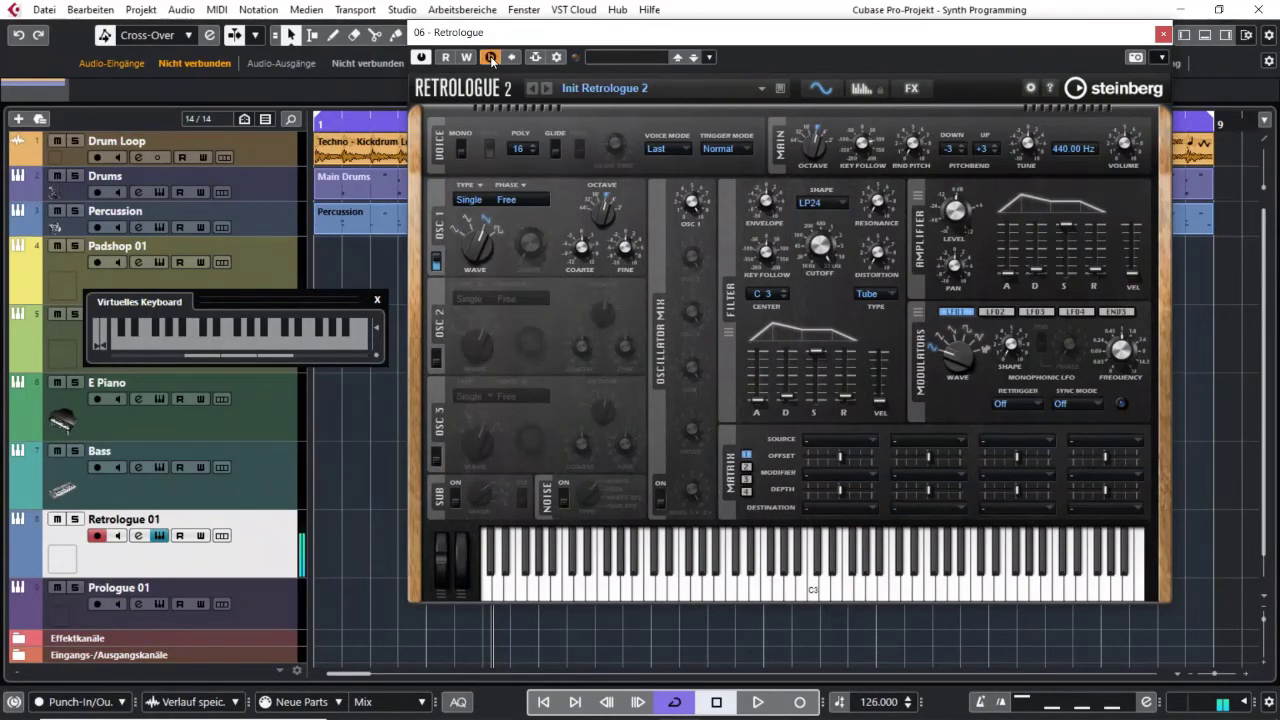
pyautogui.press('b')
# - Switch back to the A setting, review the active effects and return to the synth page
pyautogui.click(492, 58)
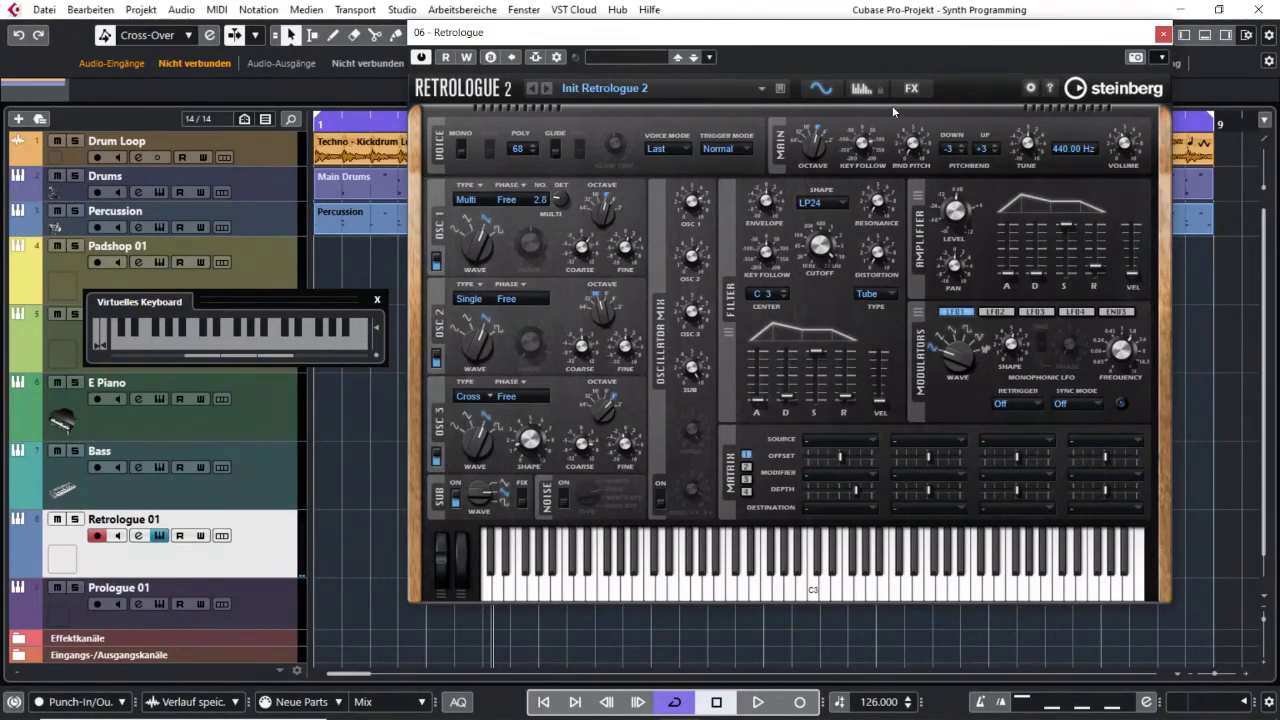
pyautogui.click(911, 88)
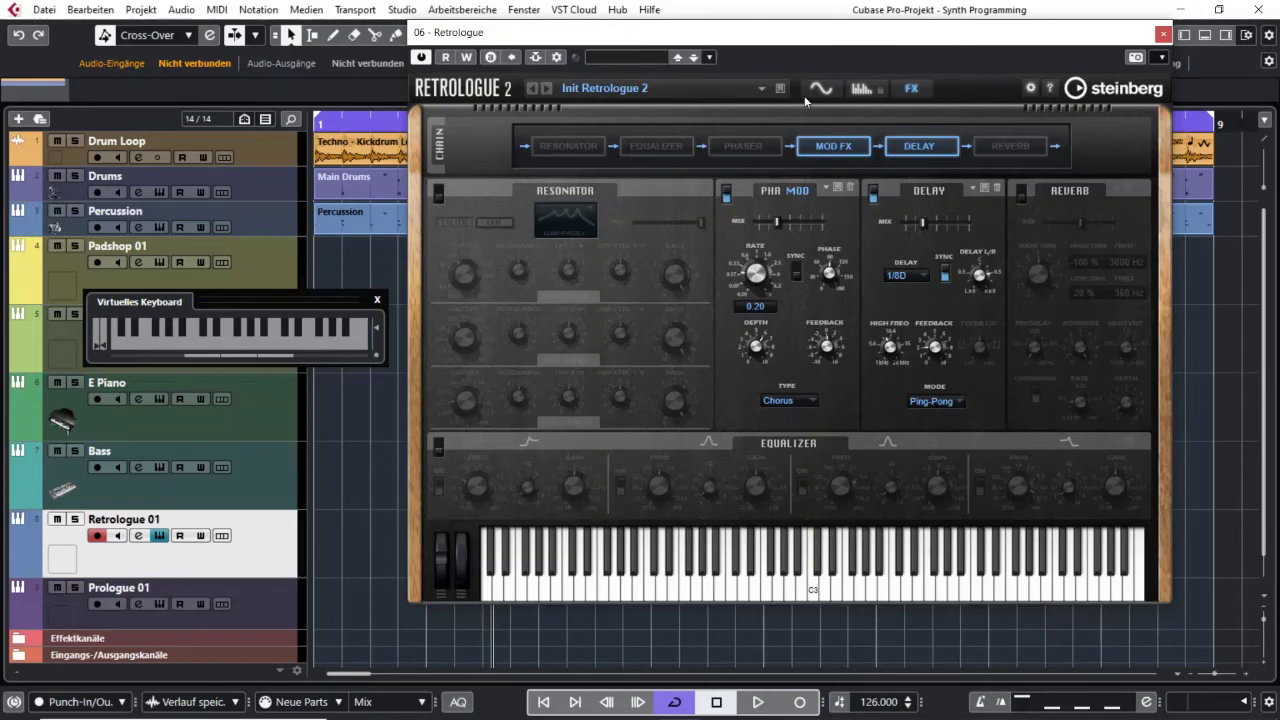
pyautogui.click(820, 88)
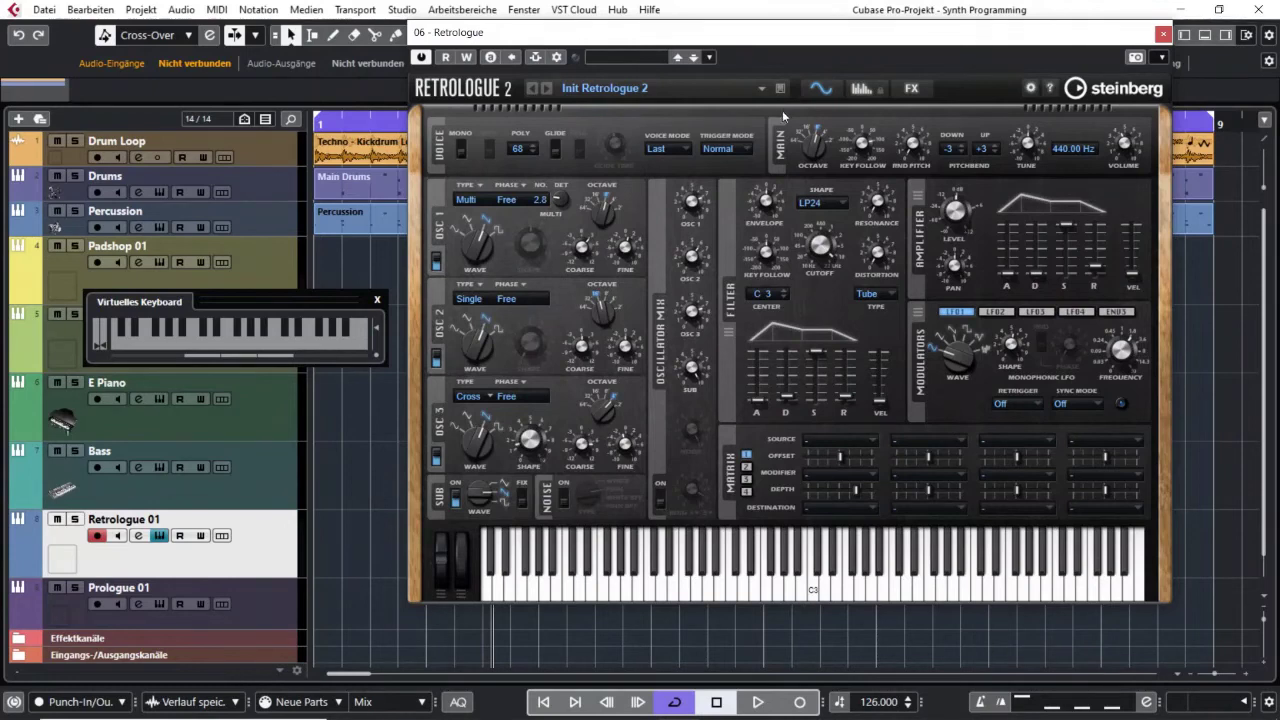
pyautogui.moveTo(793, 33); pyautogui.dragTo(790, 36)
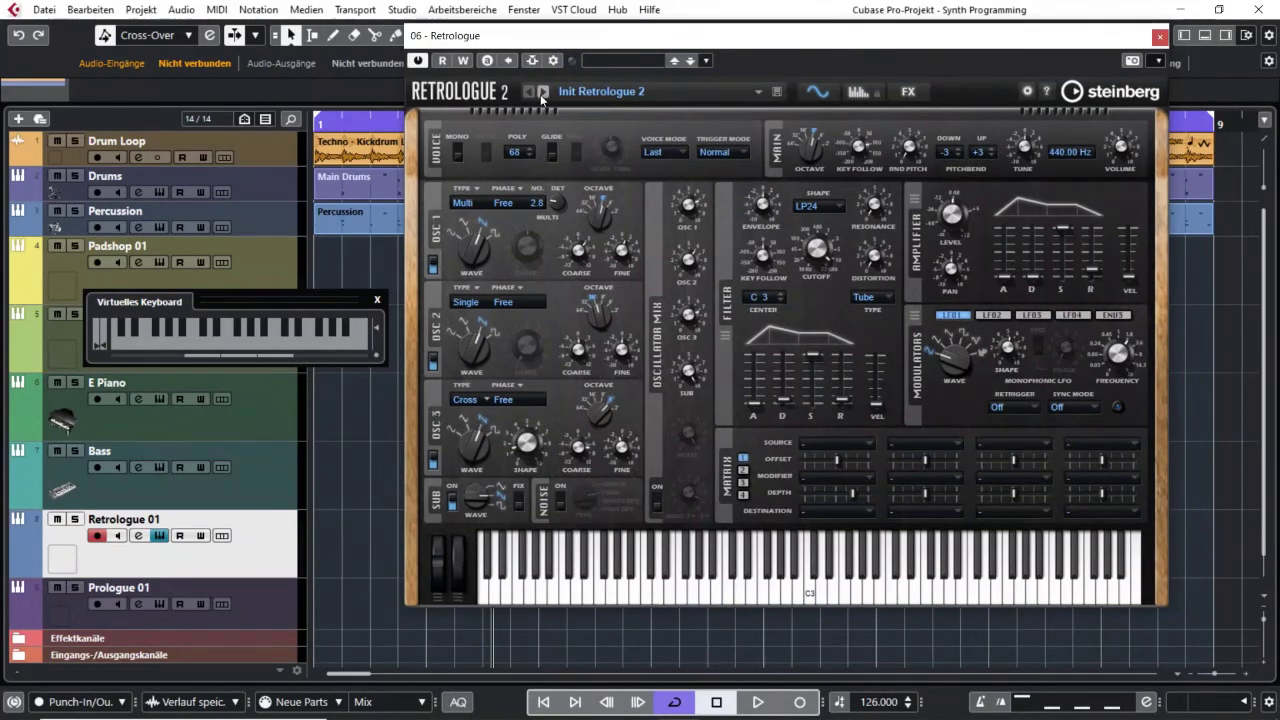
# - Switch Retrologue to the single-oscillator B setting and play a few notes
pyautogui.click(487, 64)
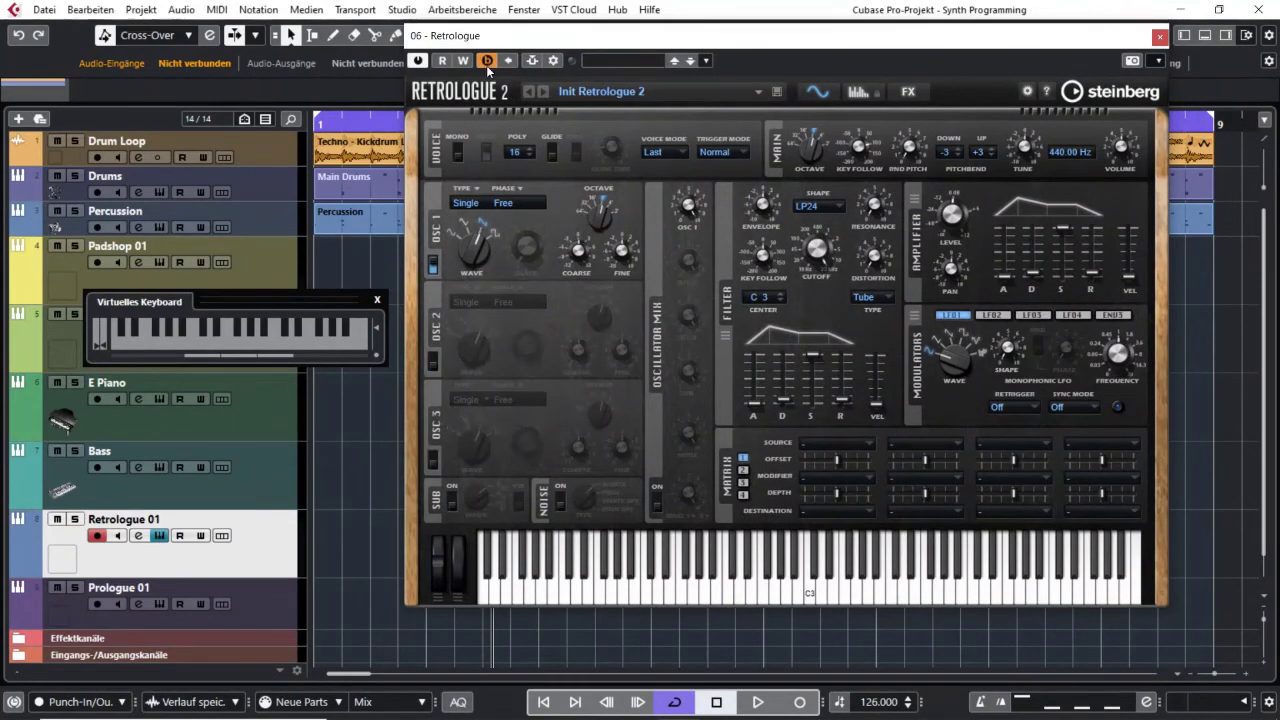
pyautogui.press('q')
pyautogui.press('e')
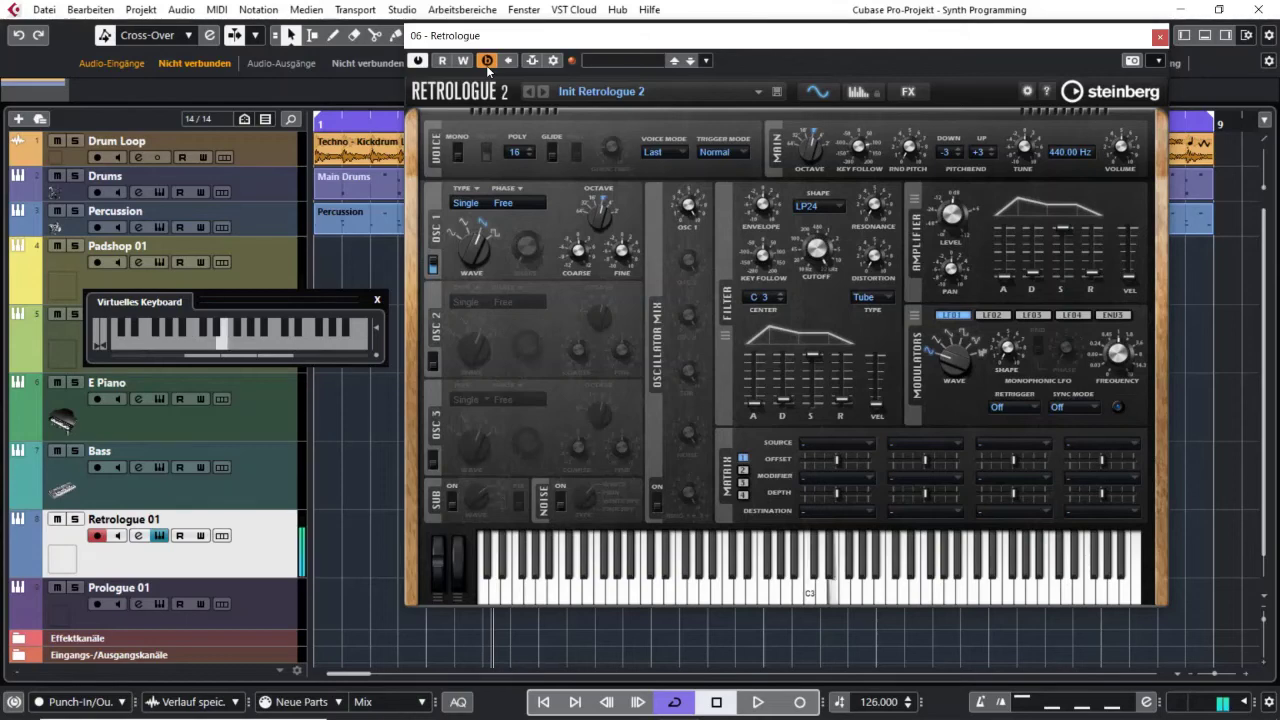
pyautogui.press('y')
# - Return to the layered A setting and play a melody to compare it with the B setting
pyautogui.click(487, 64)
pyautogui.press('y')
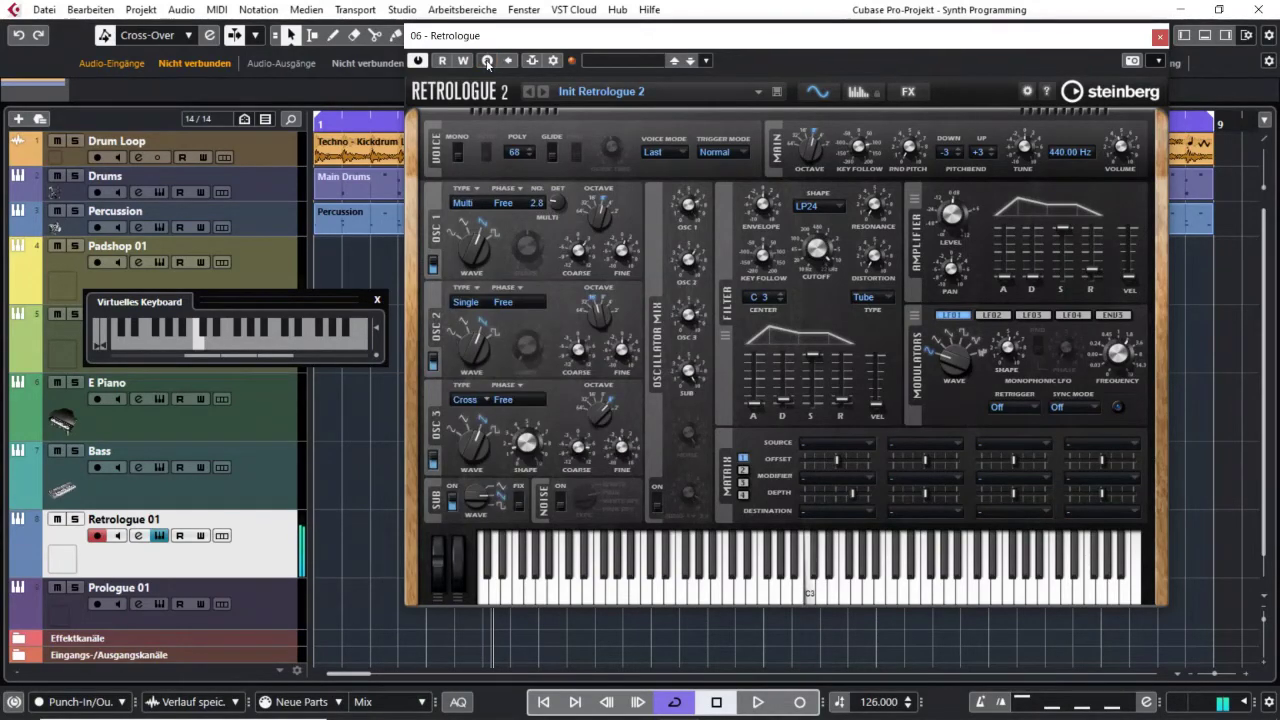
pyautogui.press('x')
pyautogui.press('c')
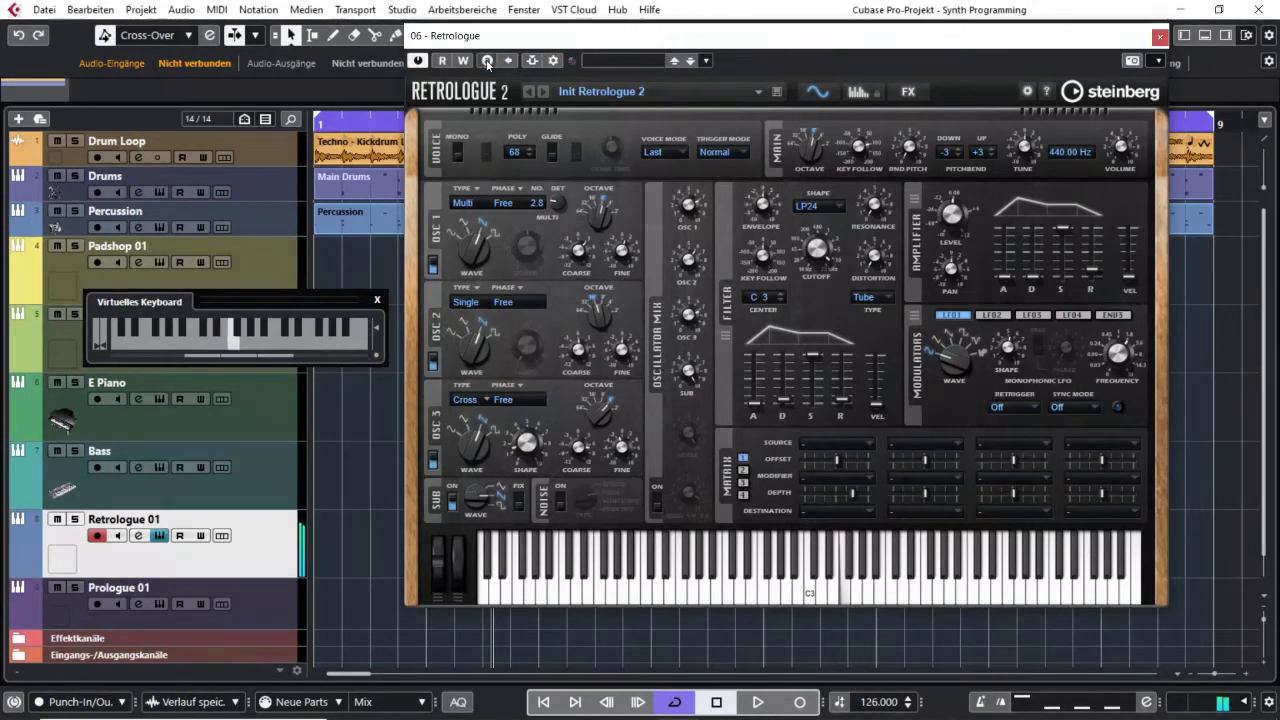
pyautogui.press('t')
pyautogui.press('z')
pyautogui.press('t')
pyautogui.press('r')
pyautogui.press('t')
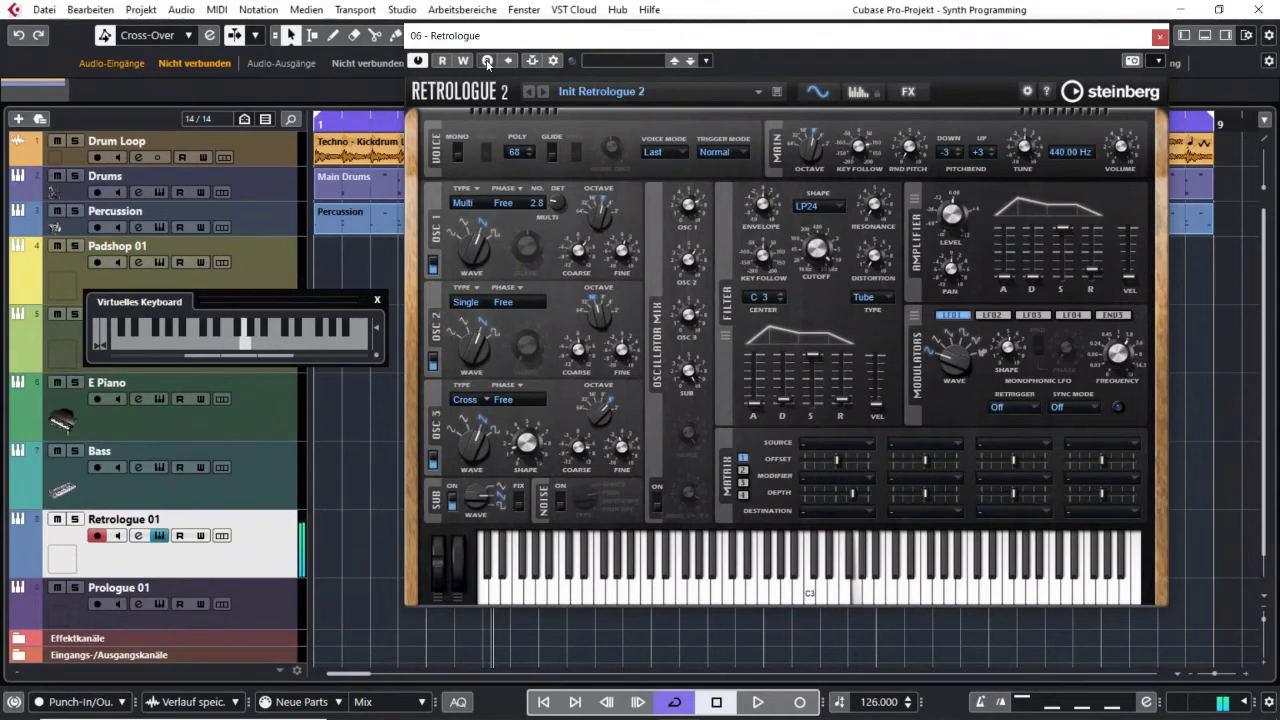
pyautogui.press('y')
pyautogui.press('y')
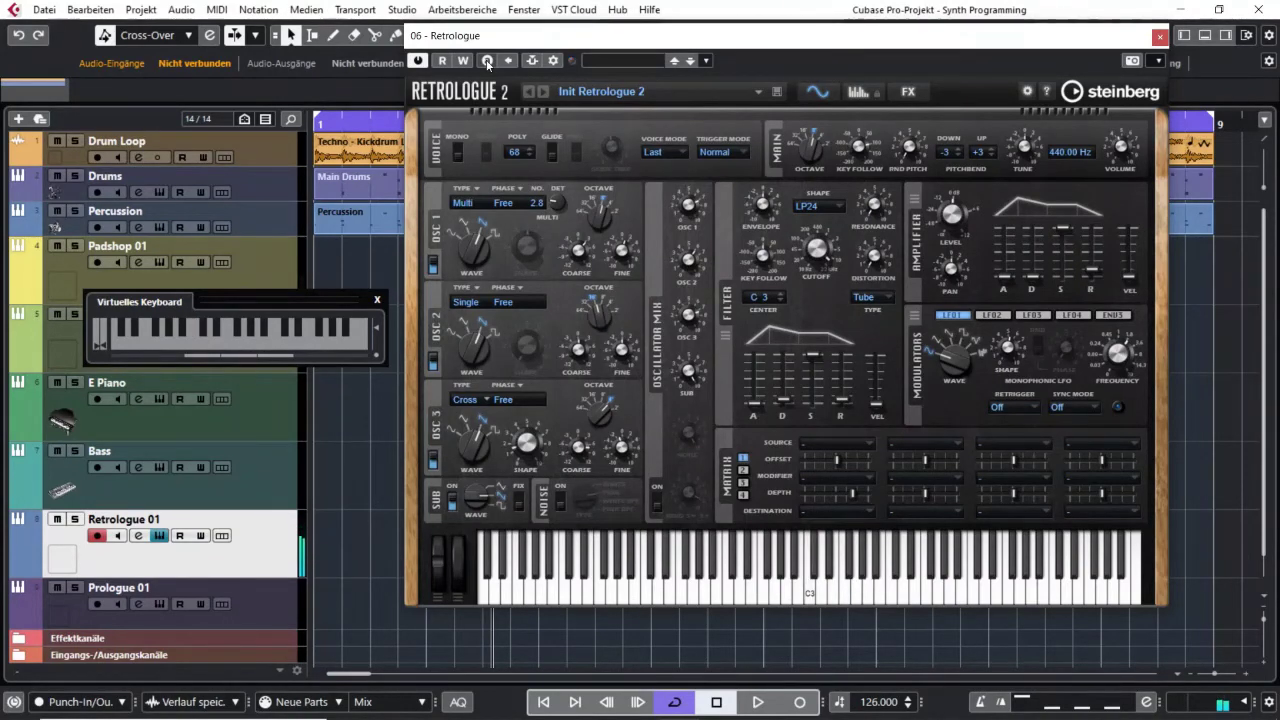
# - Reposition the Retrologue window slightly and close the virtual keyboard
pyautogui.moveTo(631, 364)
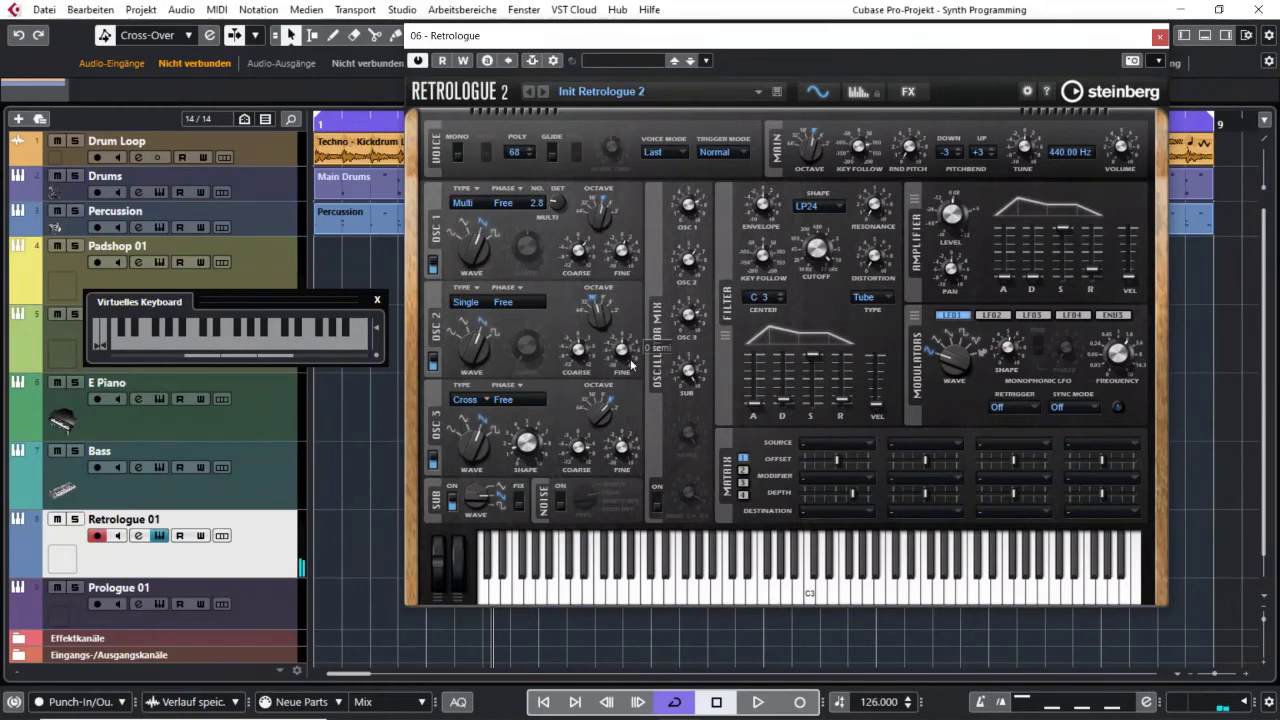
pyautogui.moveTo(764, 44); pyautogui.dragTo(779, 61)
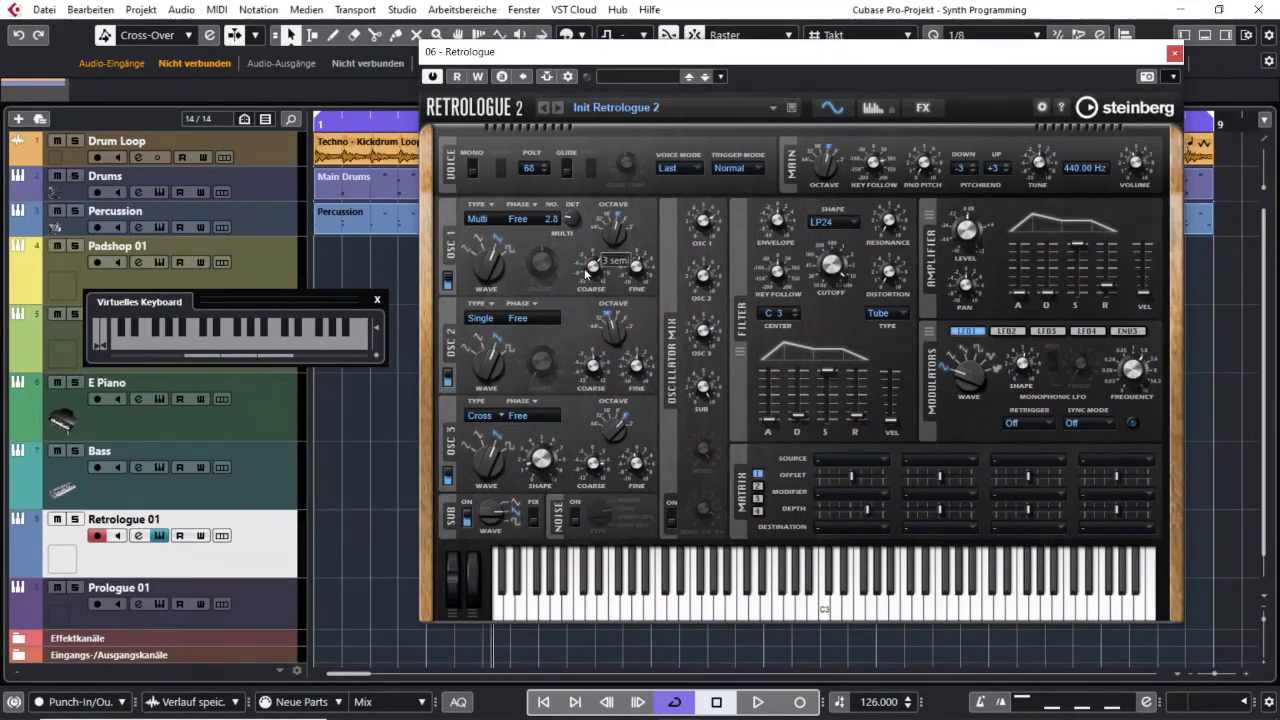
pyautogui.moveTo(642, 276)
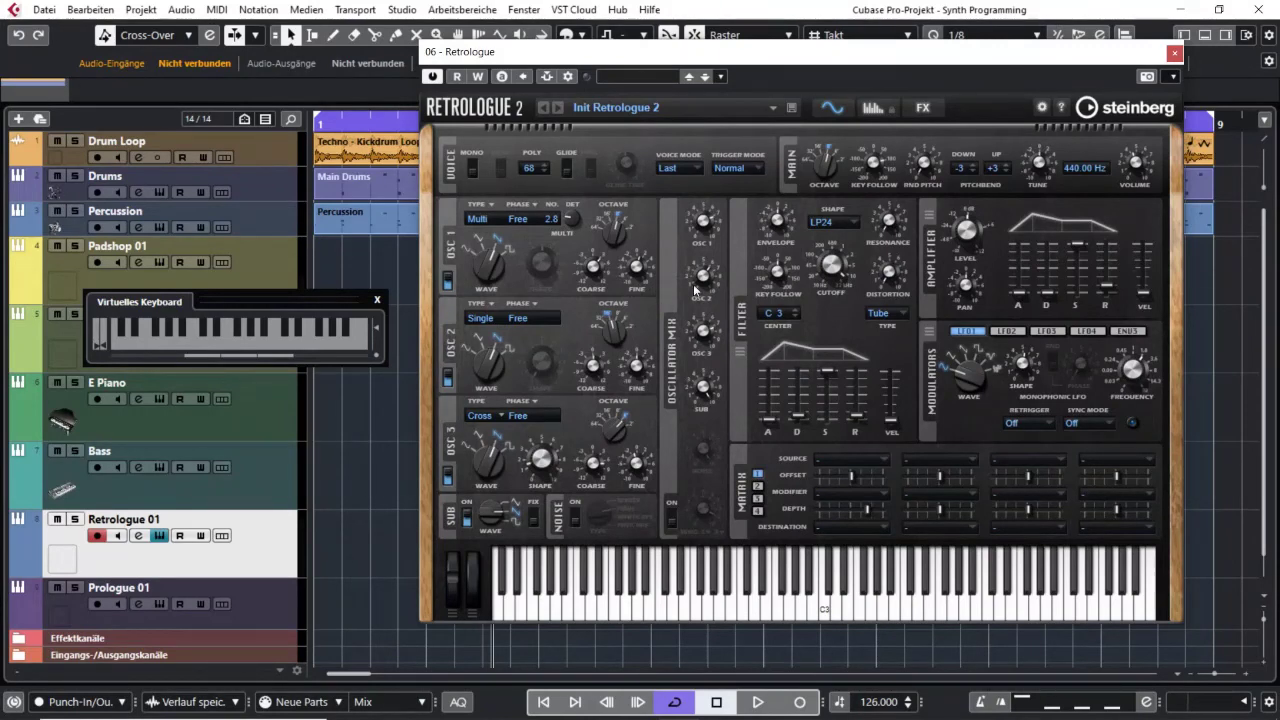
pyautogui.click(377, 301)
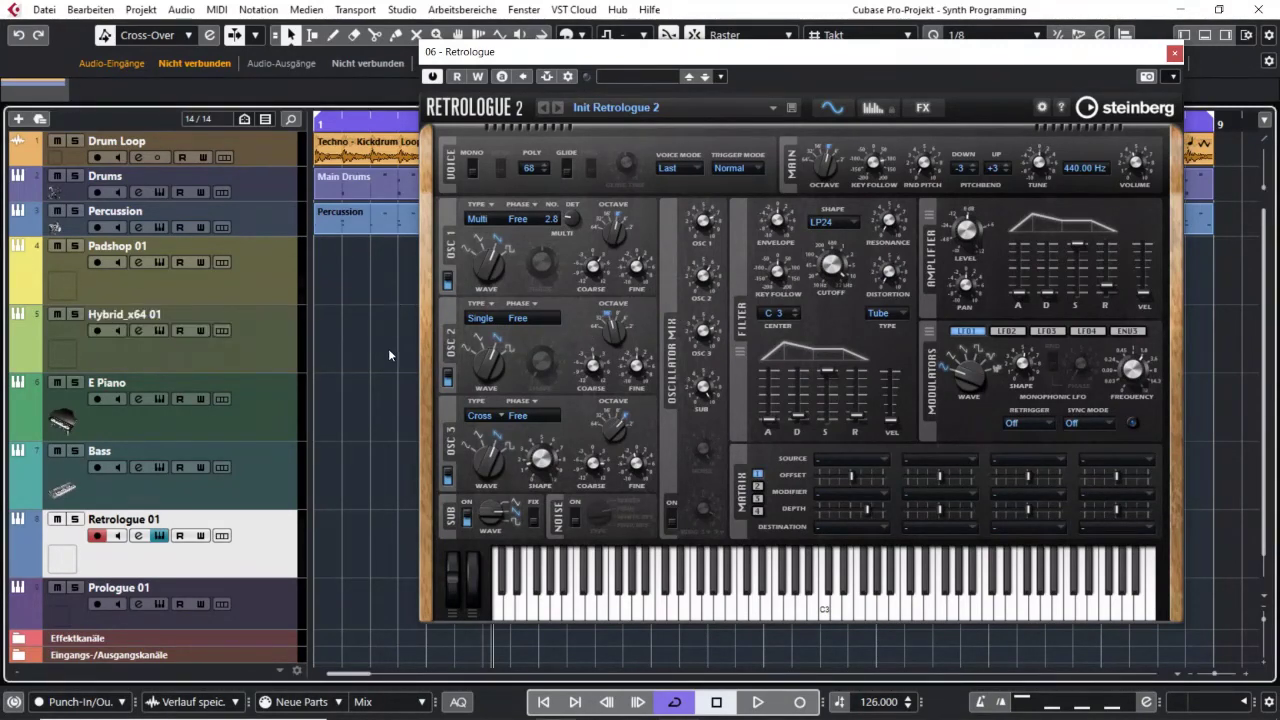
# - Open the Hybrid_x64 01 track's instrument and review the waveform types available for OSC 2
pyautogui.click(160, 331)
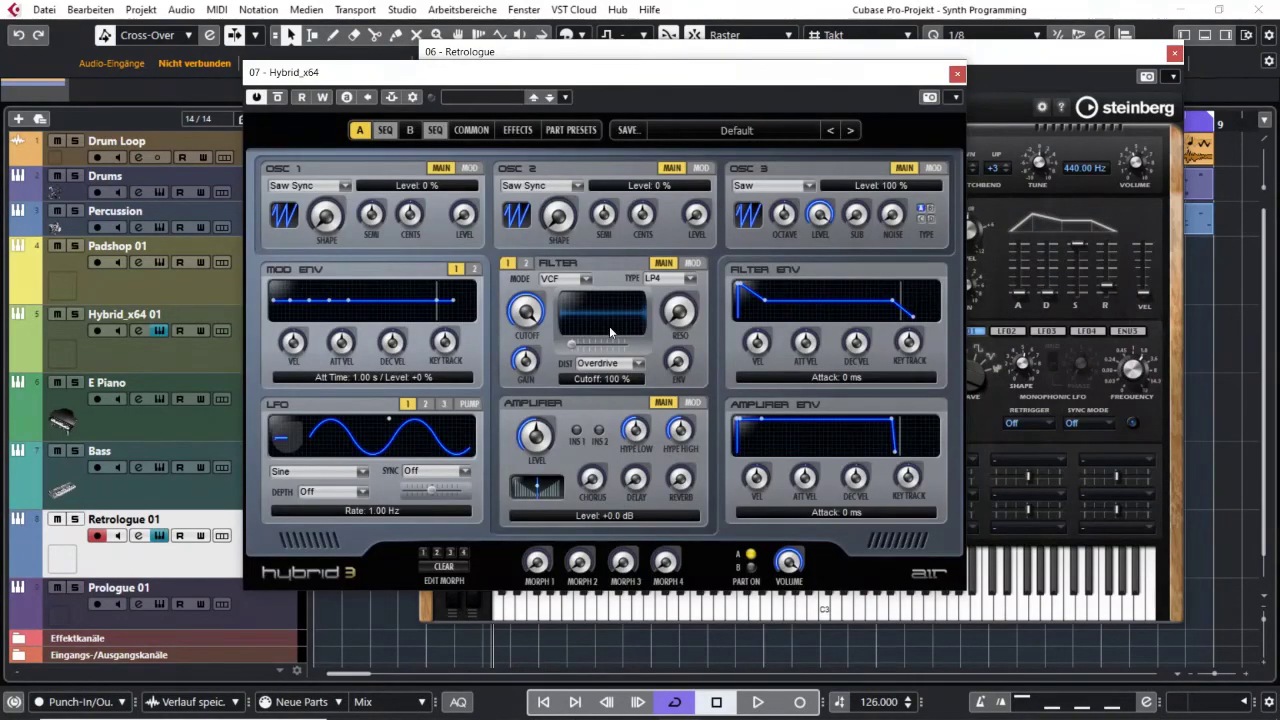
pyautogui.click(553, 186)
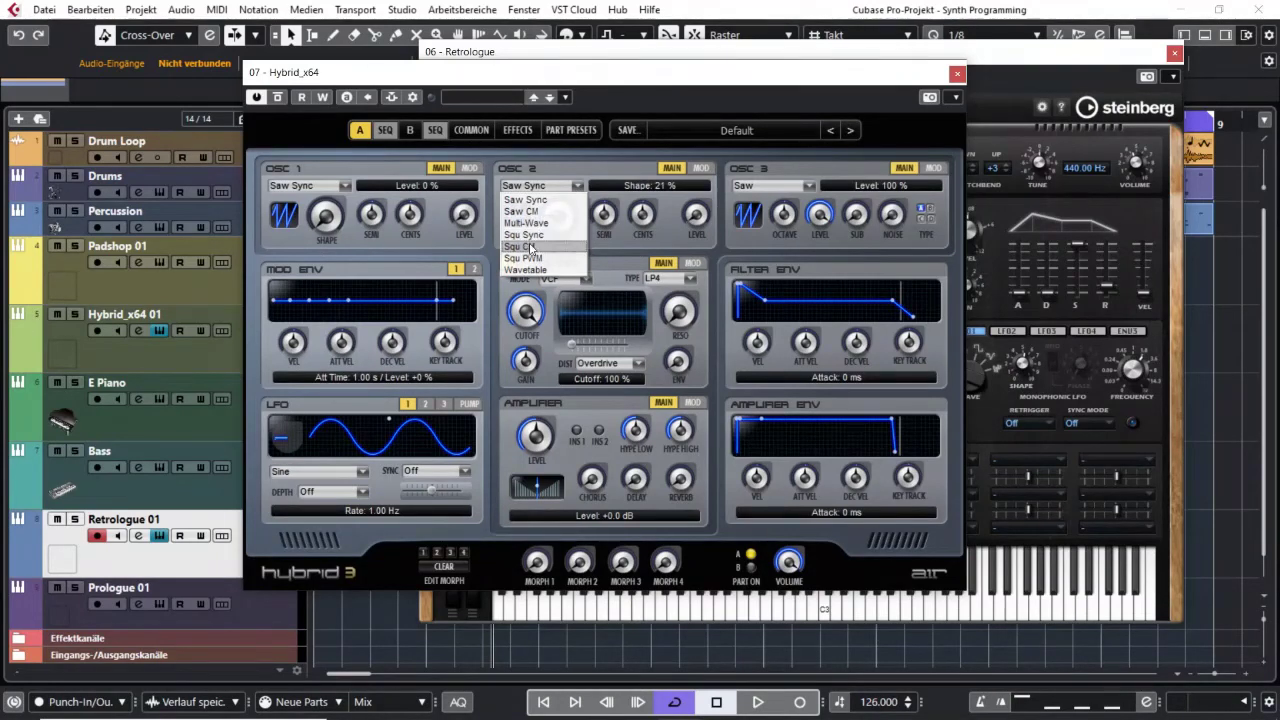
pyautogui.click(710, 246)
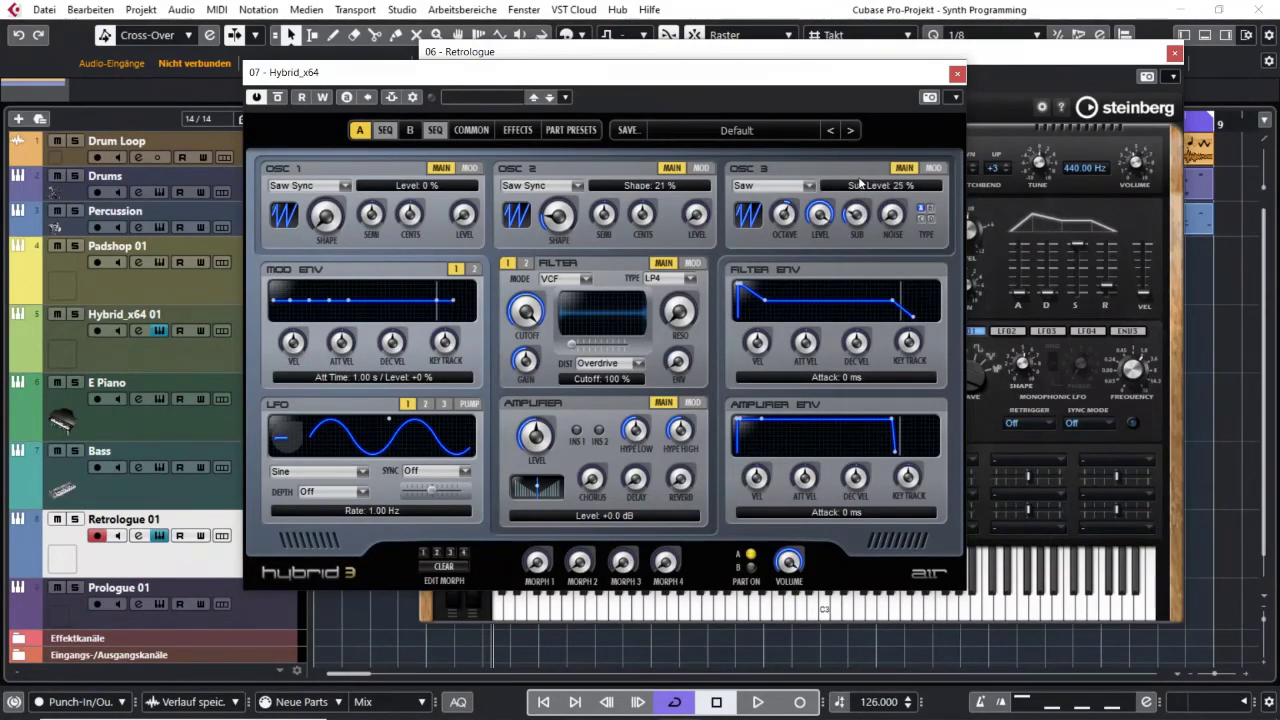
# - Set Hybrid's OSC 3 noise level to 16 % and OSC 2 fine tuning to +3.1 cents, and close the instrument
pyautogui.moveTo(893, 217); pyautogui.dragTo(867, 204)
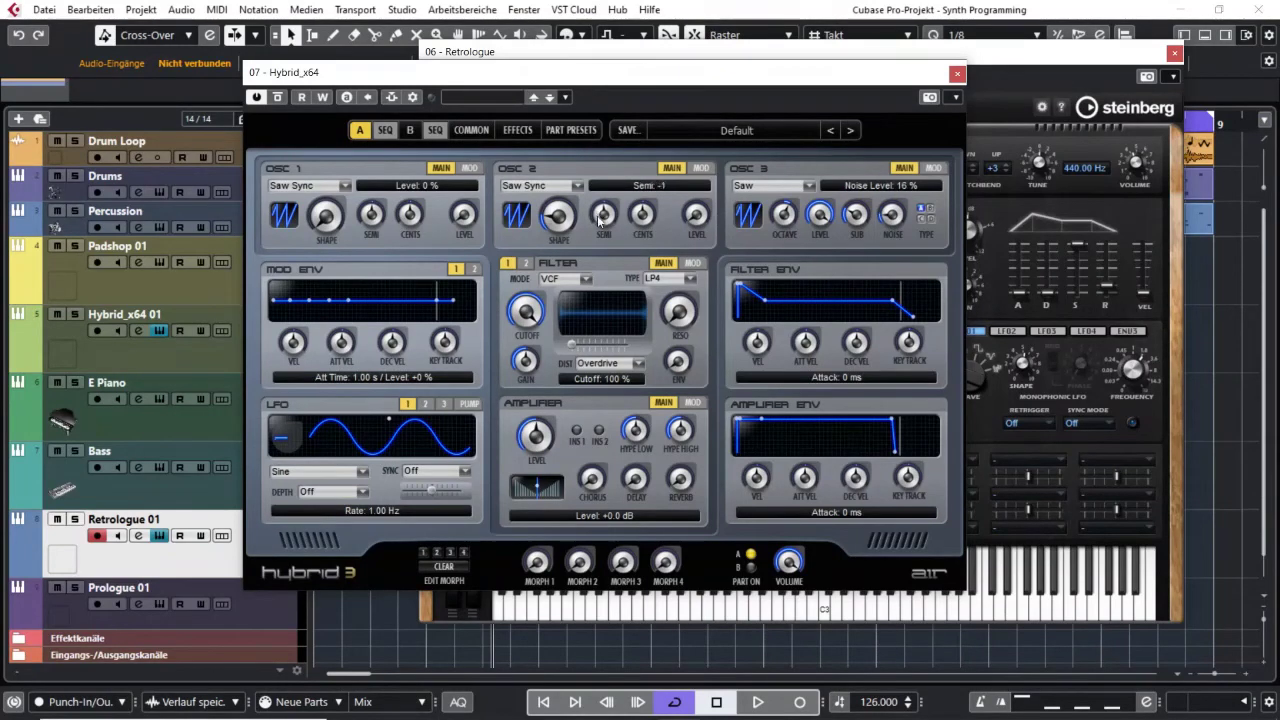
pyautogui.moveTo(599, 215); pyautogui.dragTo(650, 205)
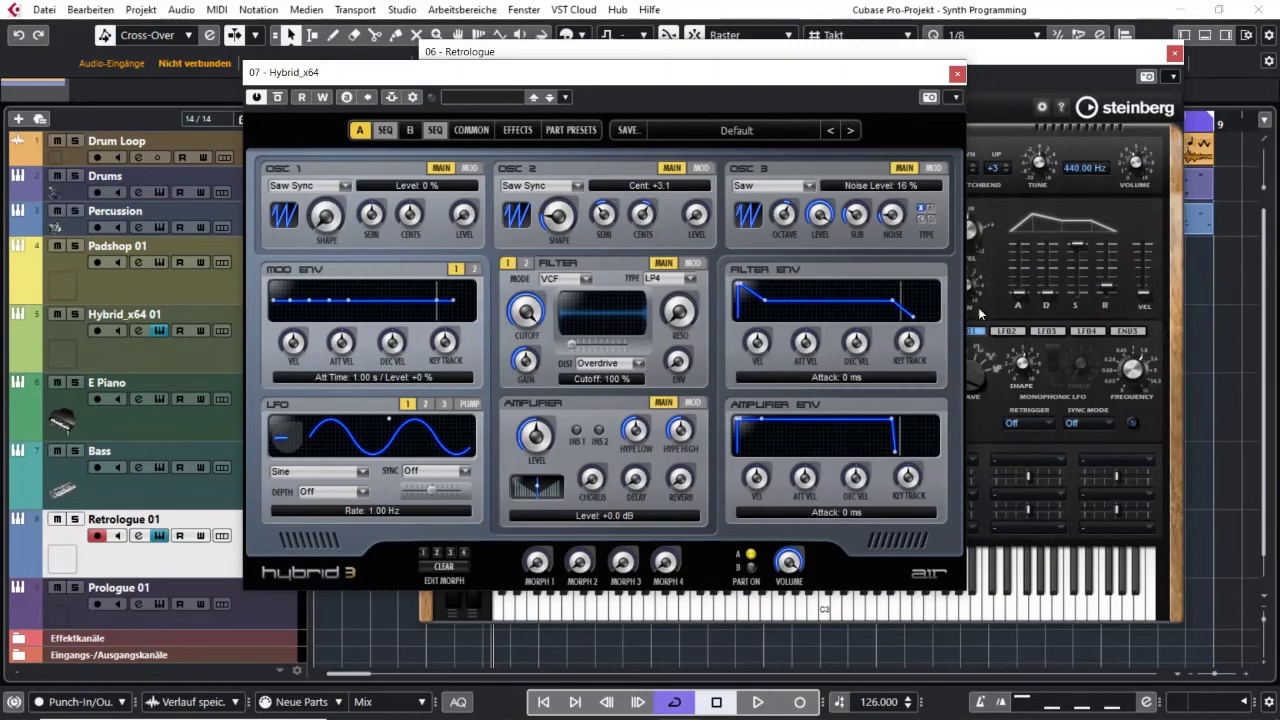
pyautogui.click(957, 75)
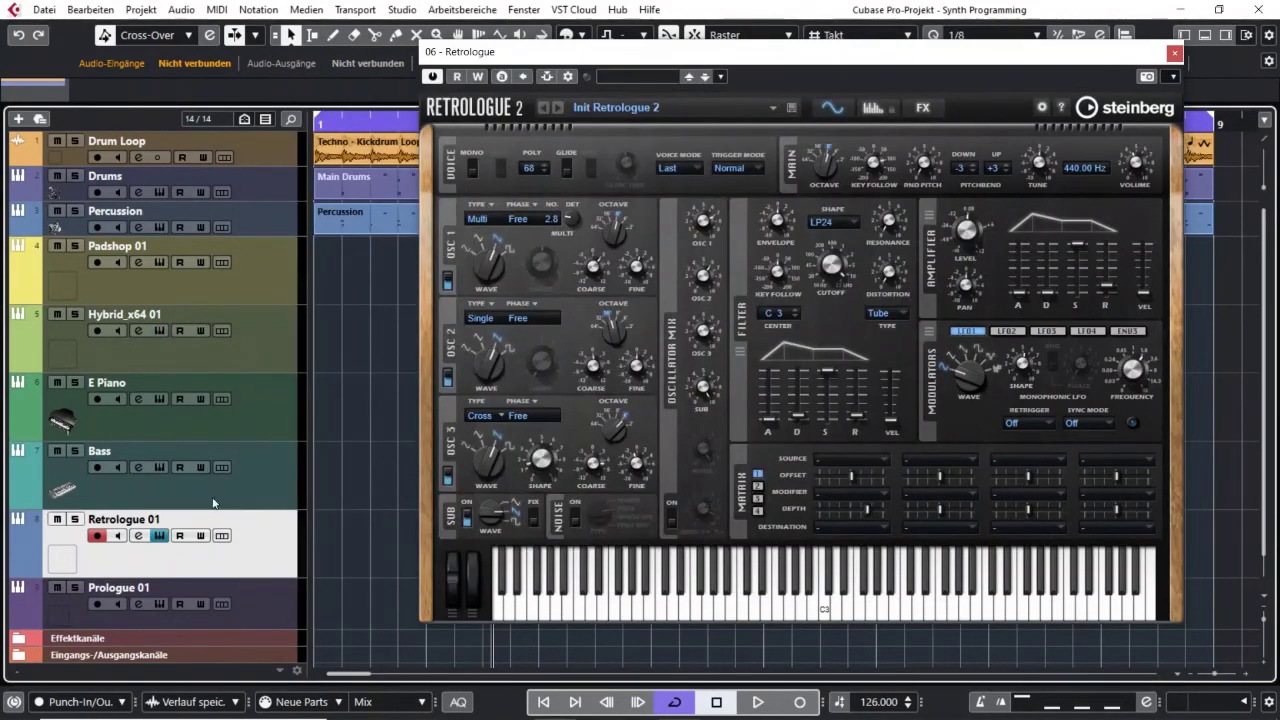
# - Open the Bass track's HALion Sonic SE, examine the Flux oscillators and the sub oscillator's waveform types, and close it
pyautogui.click(156, 466)
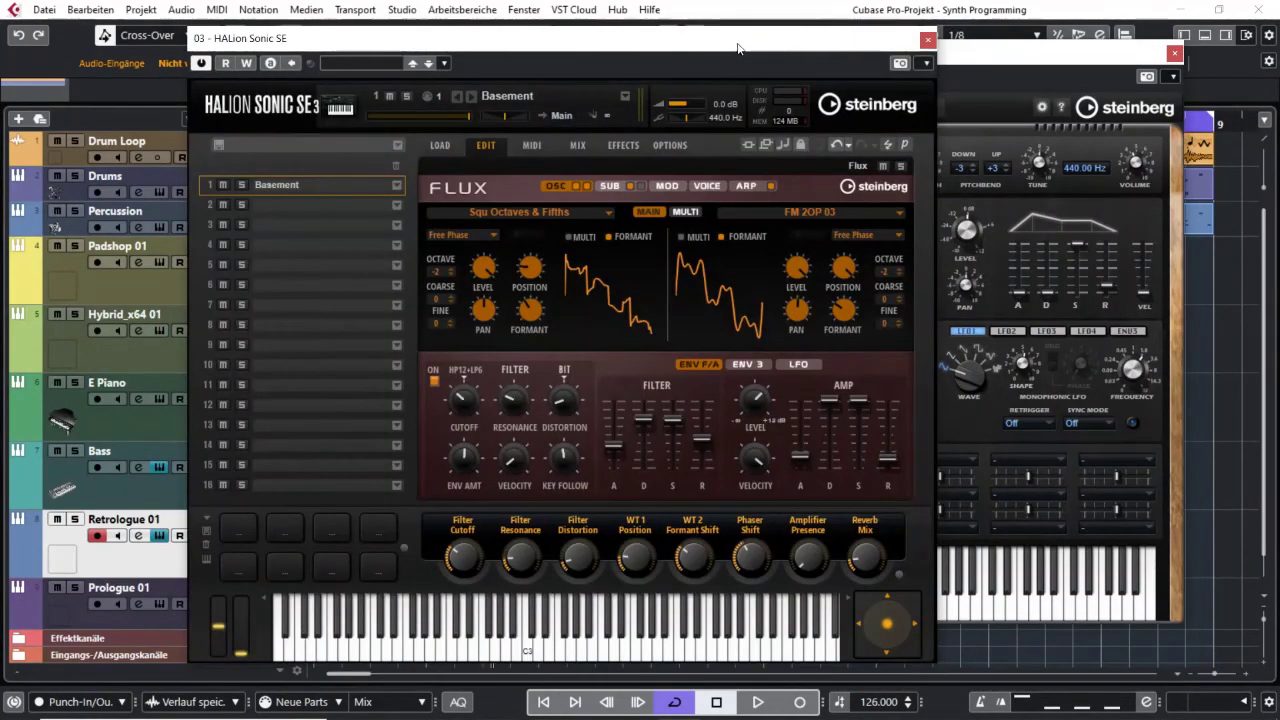
pyautogui.moveTo(737, 48); pyautogui.dragTo(845, 33)
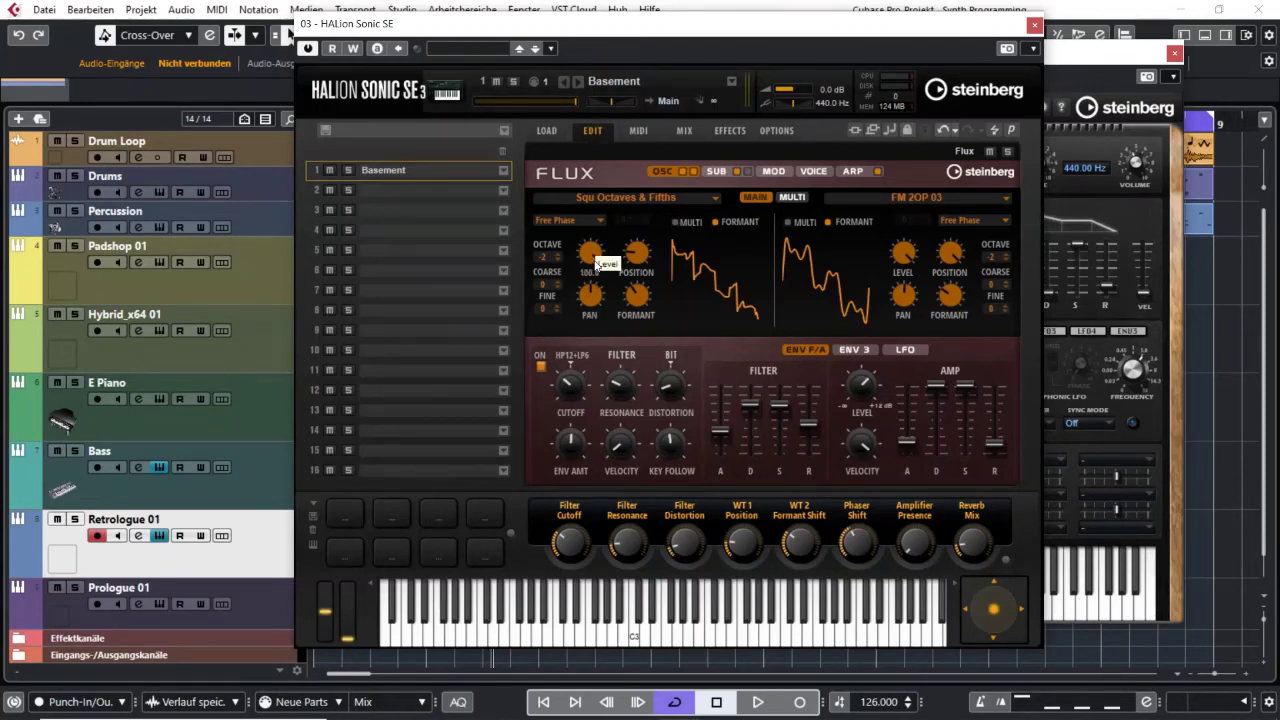
pyautogui.click(714, 172)
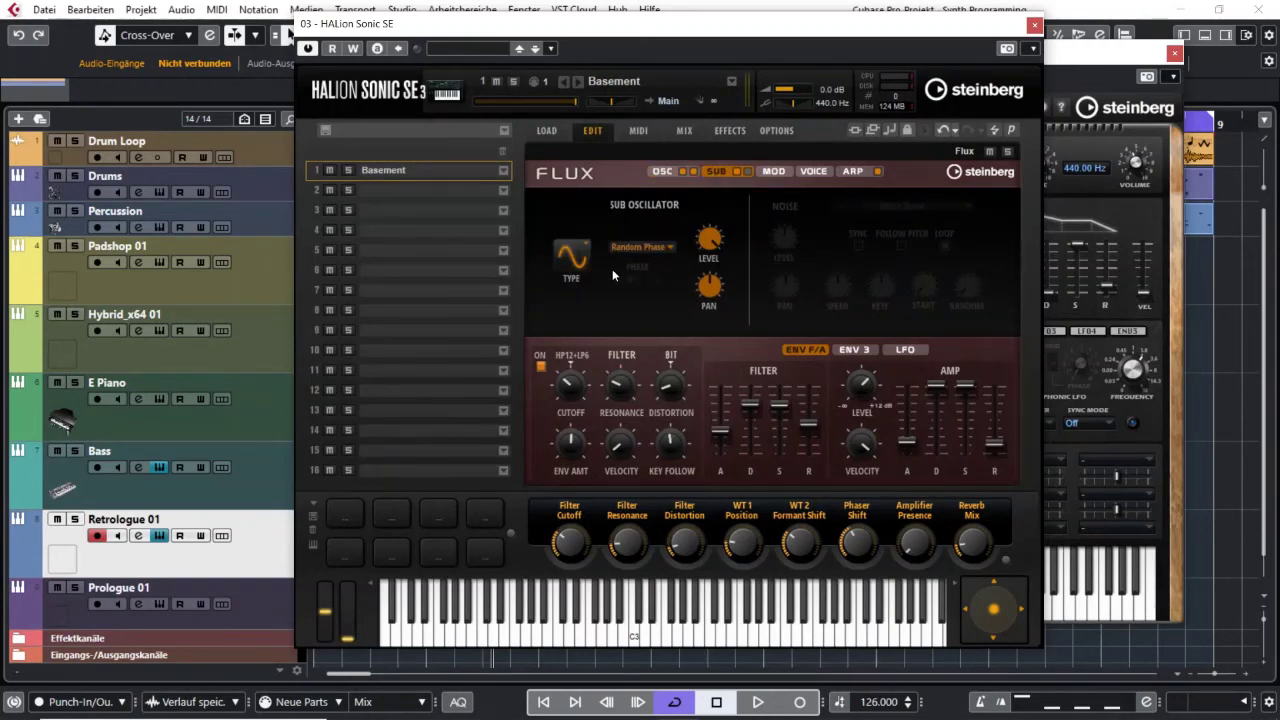
pyautogui.click(585, 246)
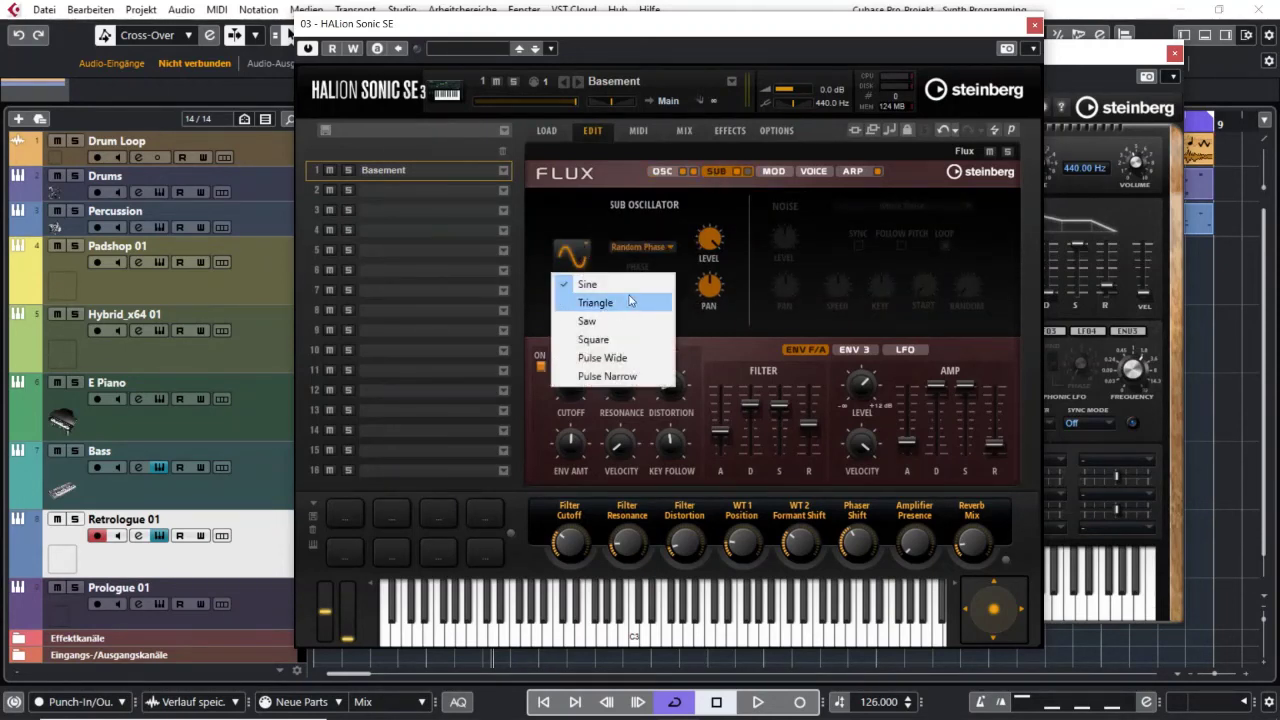
pyautogui.click(735, 335)
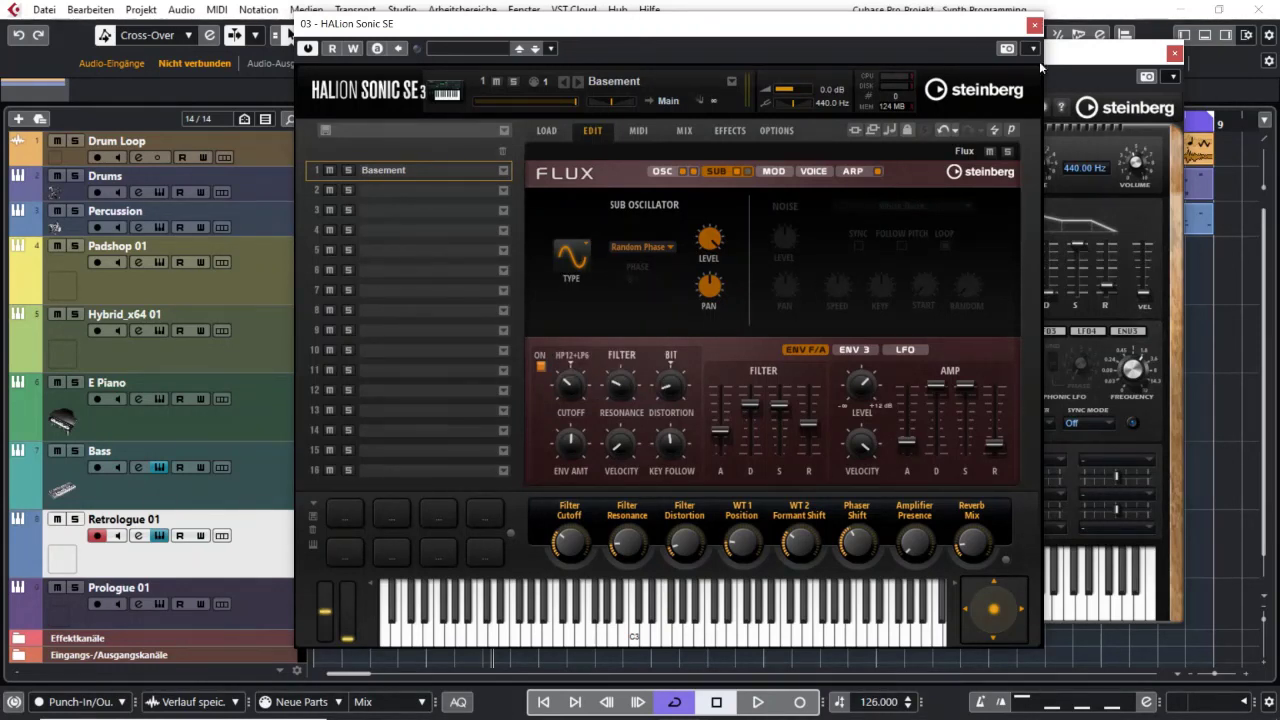
pyautogui.click(1036, 25)
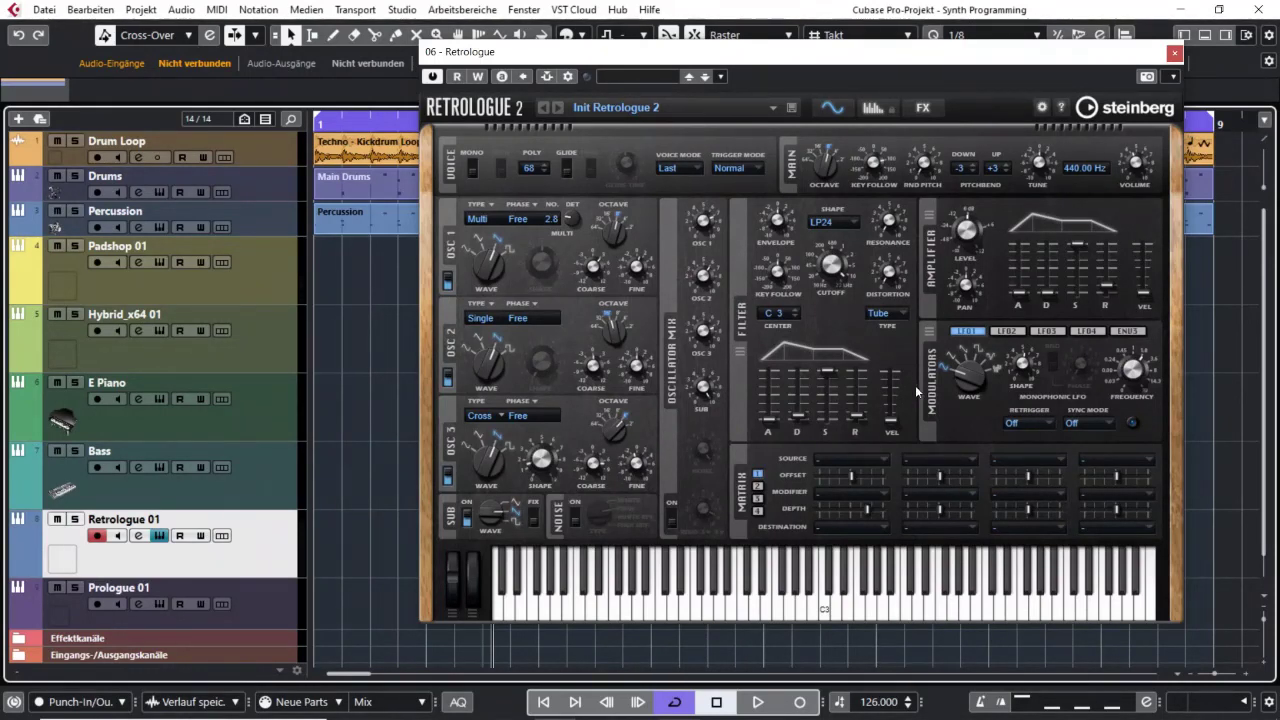
# - Show Retrologue's arpeggiator page
pyautogui.click(870, 106)
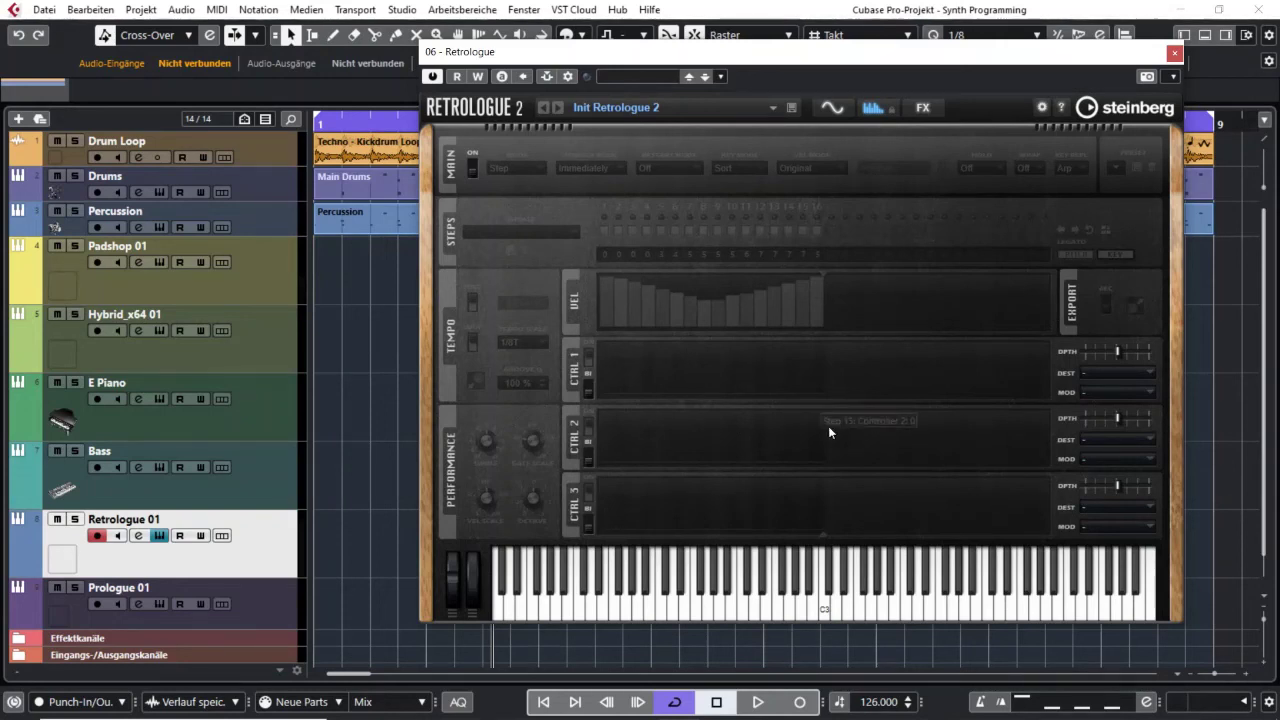